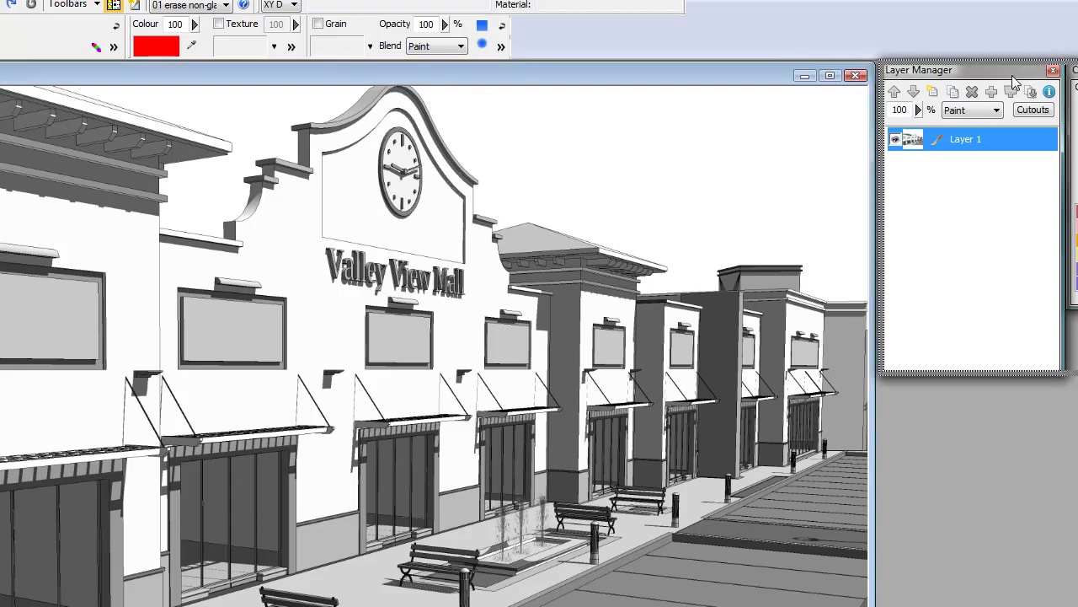
- Import the 'Valley View Mall - View 5 glass' image as a new layer above Layer 1
{"action": "left_click_drag", "start_coordinate": [1016, 77], "coordinate": [1018, 82]}
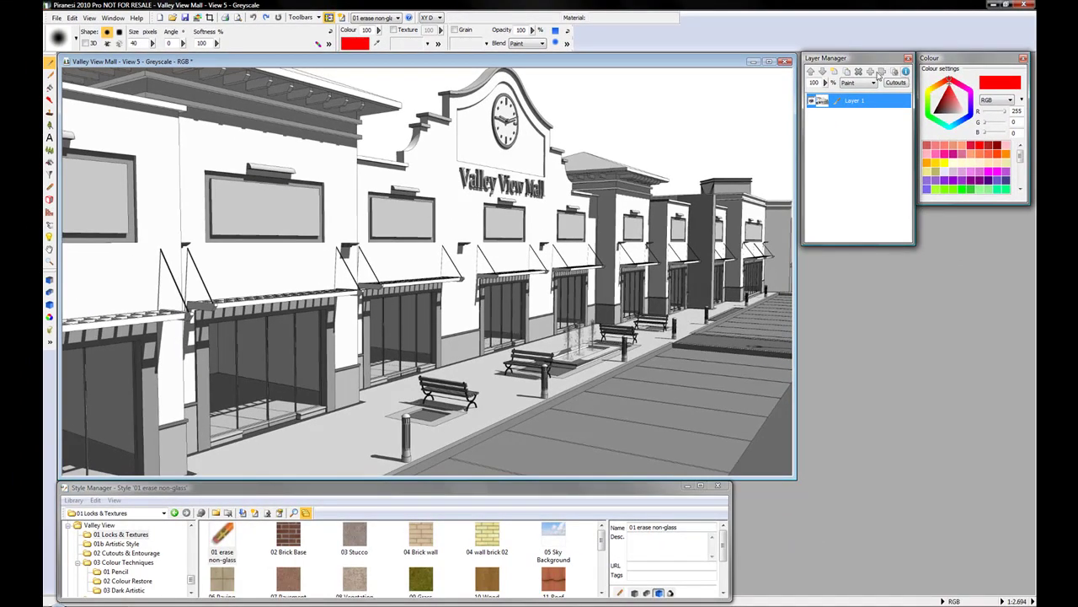
{"action": "left_click", "coordinate": [56, 18]}
{"action": "left_click", "coordinate": [72, 96]}
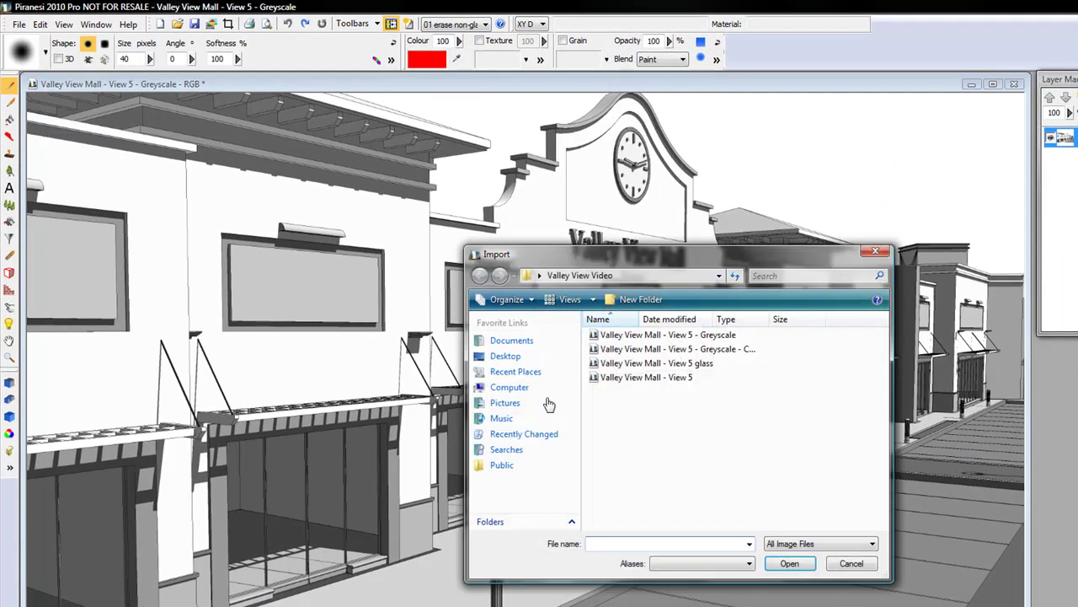
{"action": "left_click", "coordinate": [650, 365]}
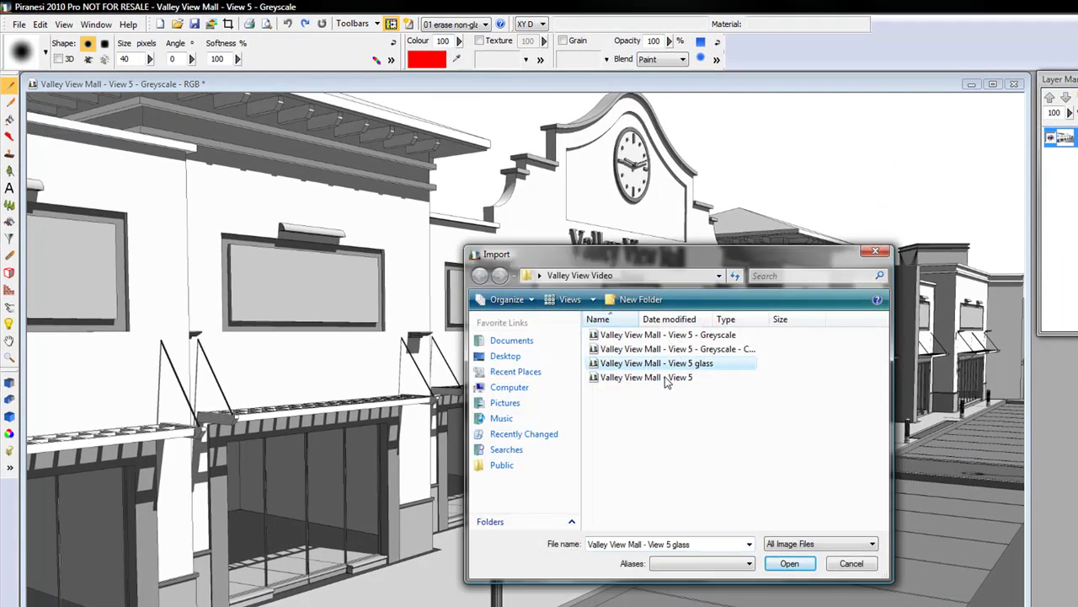
{"action": "left_click", "coordinate": [789, 564]}
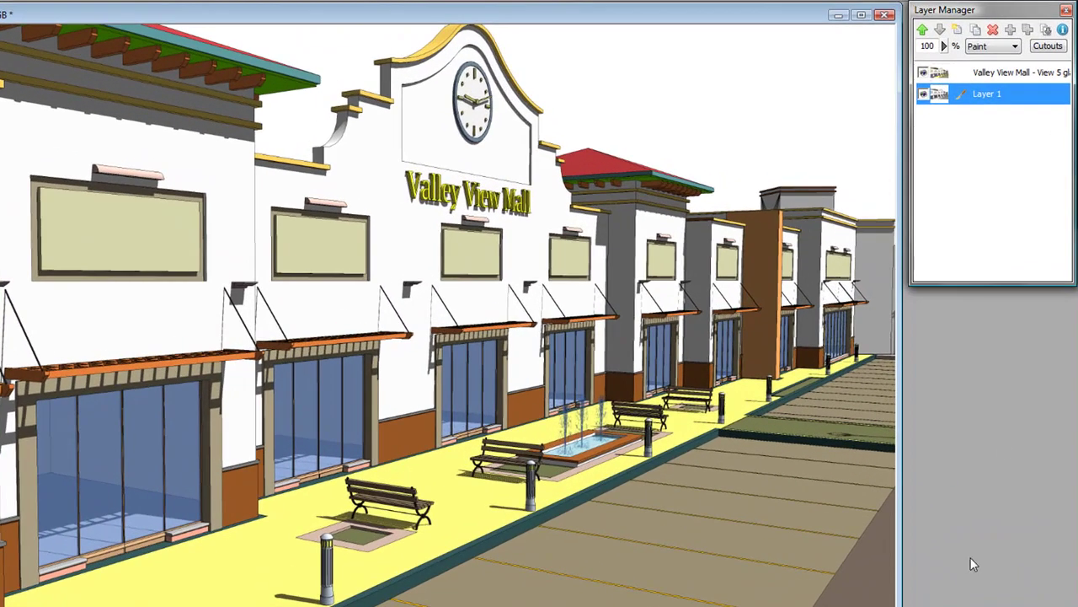
{"action": "left_click", "coordinate": [979, 74]}
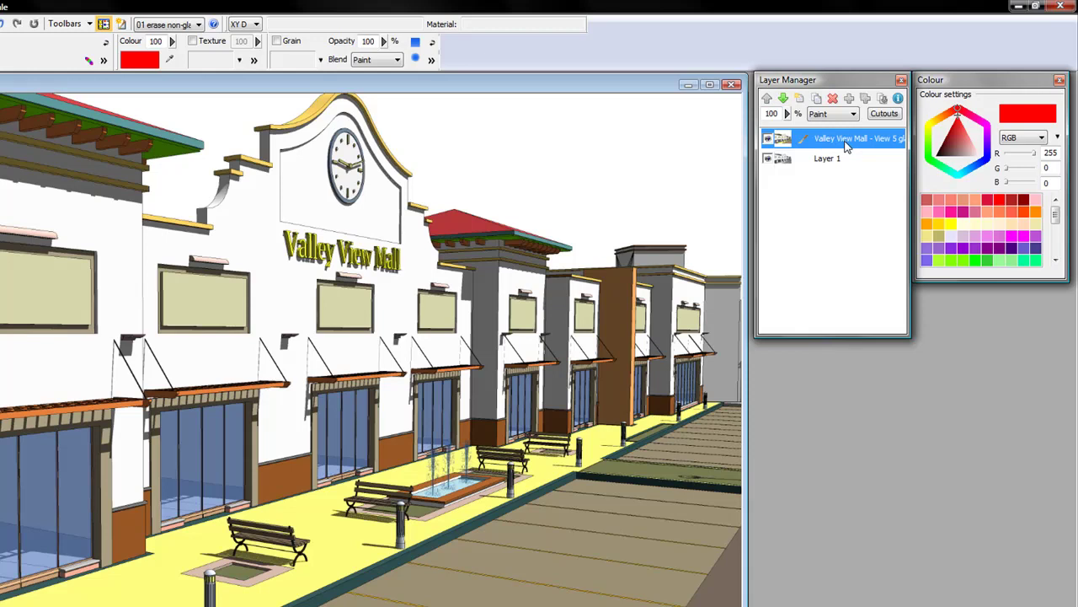
{"action": "left_click", "coordinate": [847, 165]}
{"action": "left_click", "coordinate": [843, 147]}
{"action": "left_click", "coordinate": [834, 159]}
{"action": "left_click", "coordinate": [833, 147]}
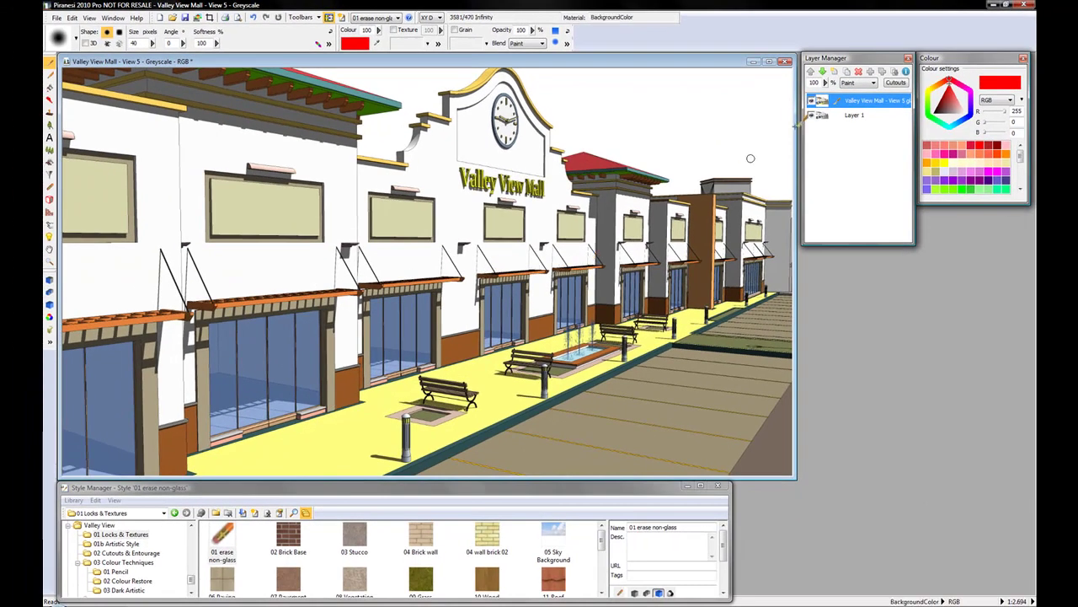
{"action": "left_click", "coordinate": [838, 116]}
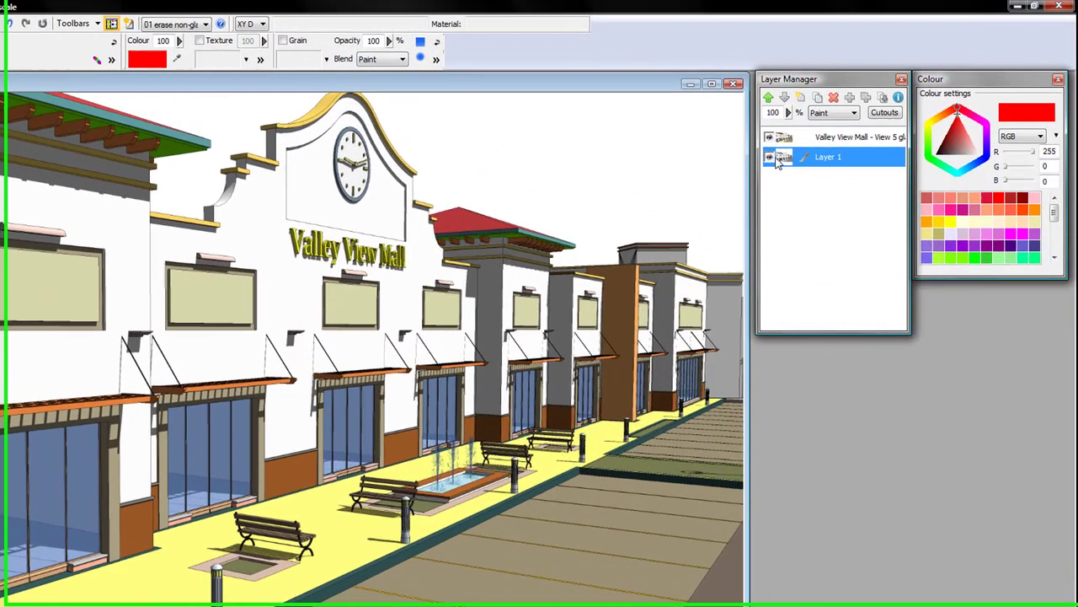
{"action": "left_click", "coordinate": [828, 102]}
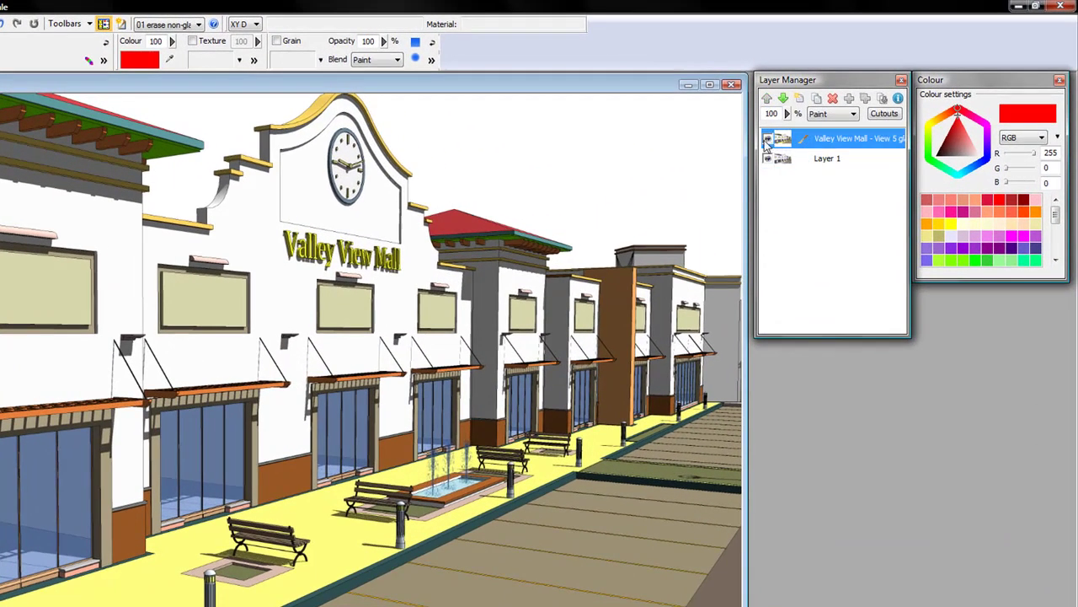
{"action": "left_click", "coordinate": [767, 141]}
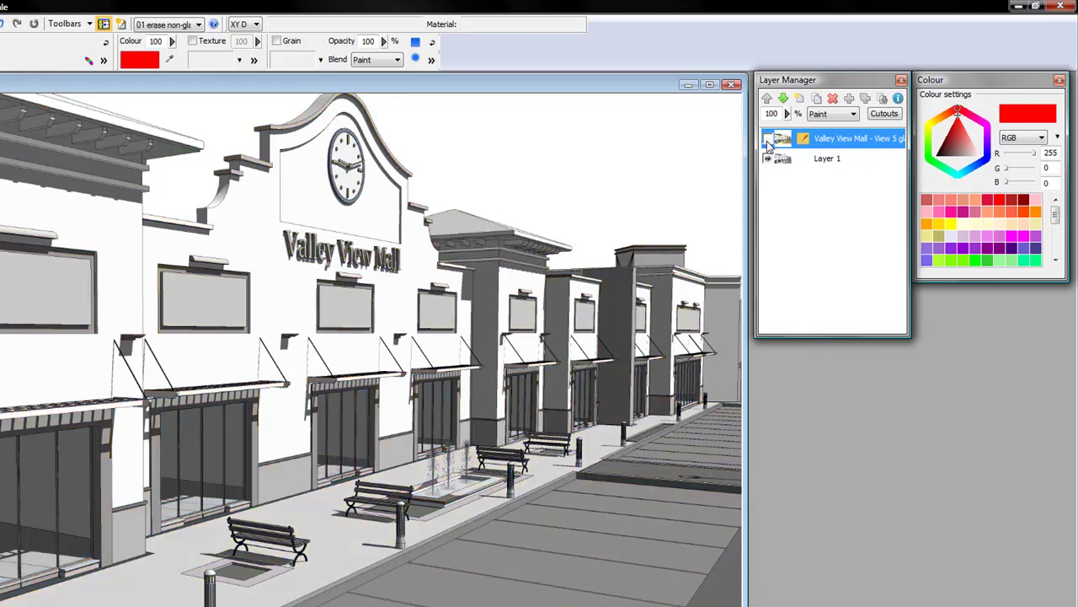
{"action": "left_click", "coordinate": [779, 160]}
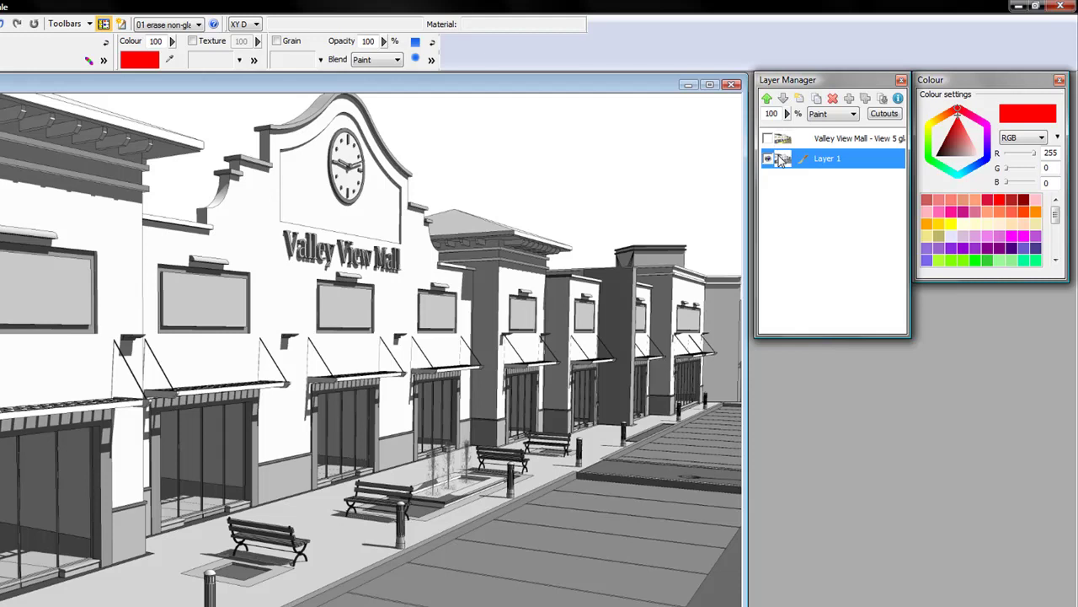
{"action": "left_click", "coordinate": [783, 142]}
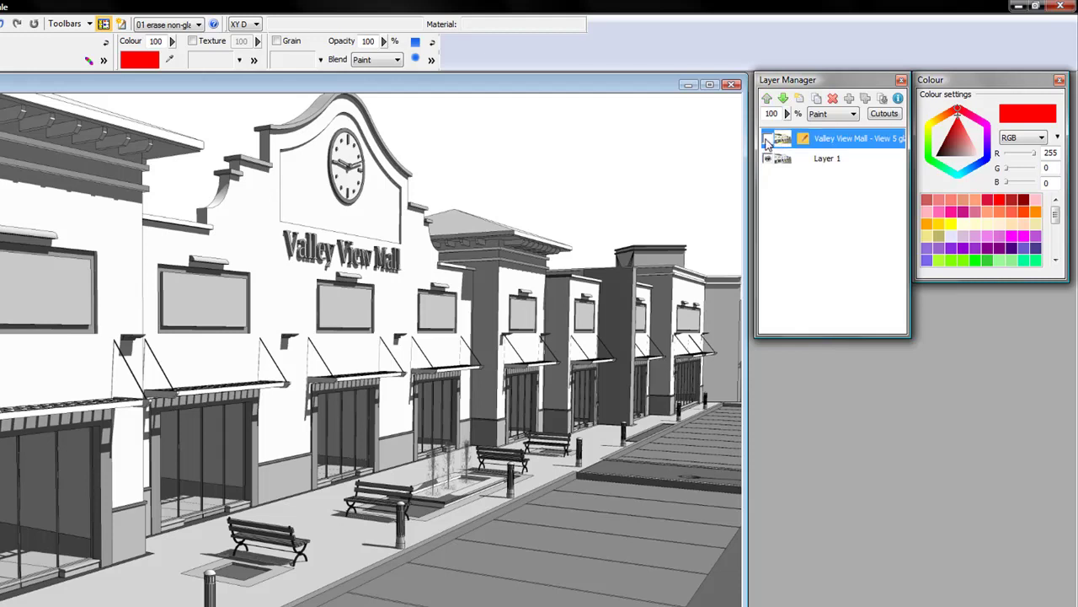
{"action": "left_click", "coordinate": [768, 140]}
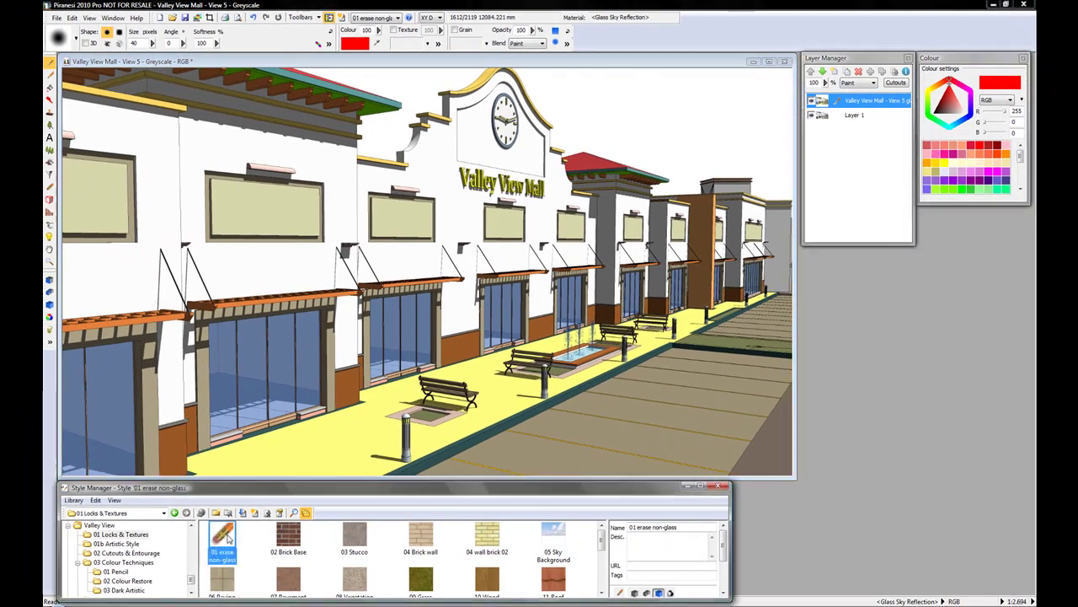
- Apply the '01 erase non-glass' style so the glass layer keeps only the window panes
{"action": "left_click", "coordinate": [229, 537]}
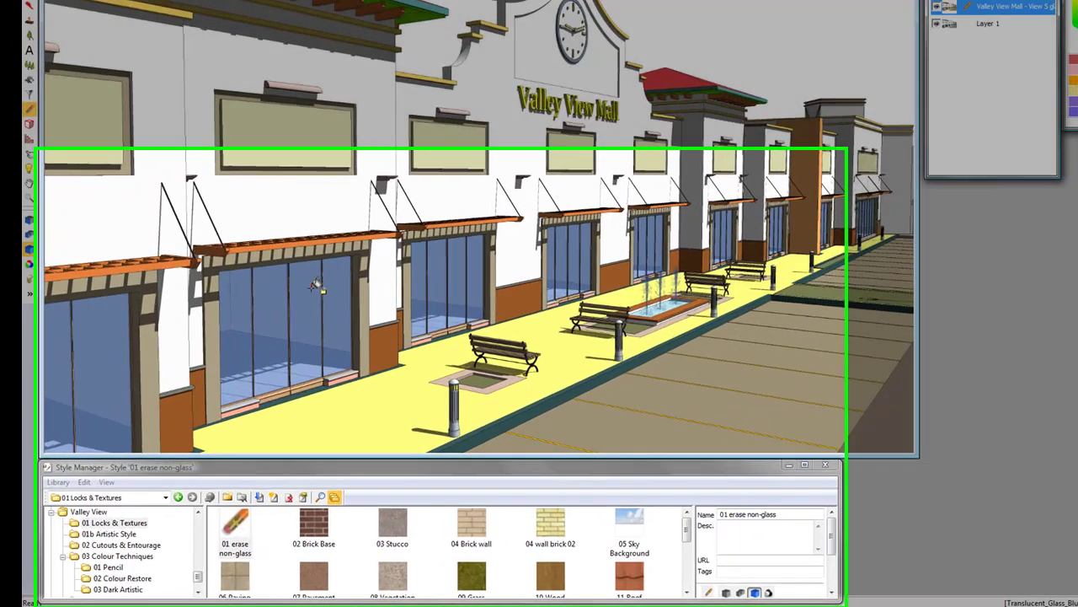
{"action": "left_click", "coordinate": [315, 287]}
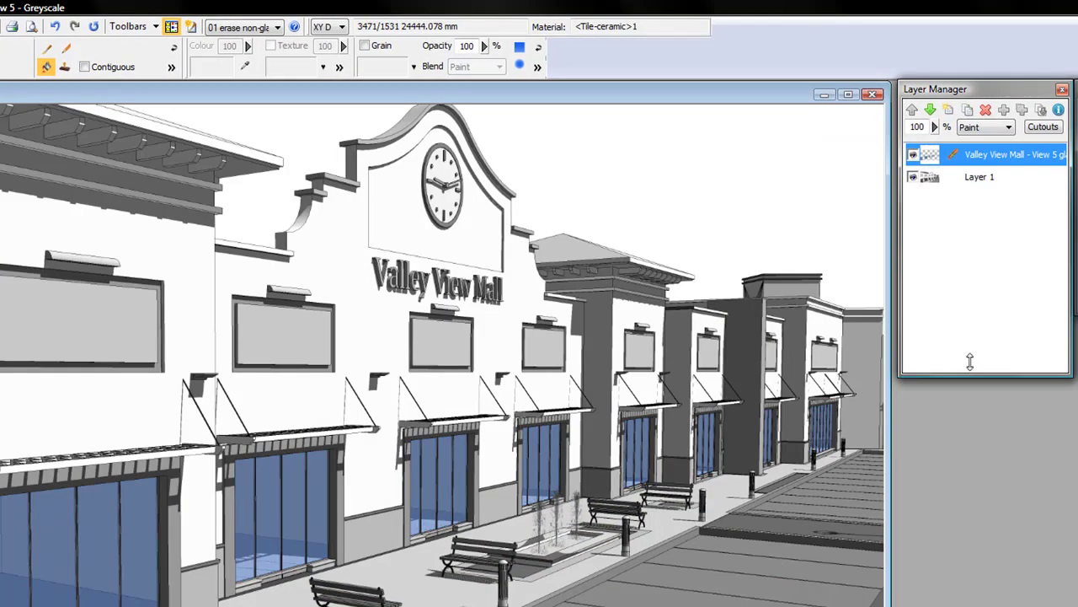
{"action": "left_click", "coordinate": [981, 177]}
{"action": "left_click", "coordinate": [941, 162]}
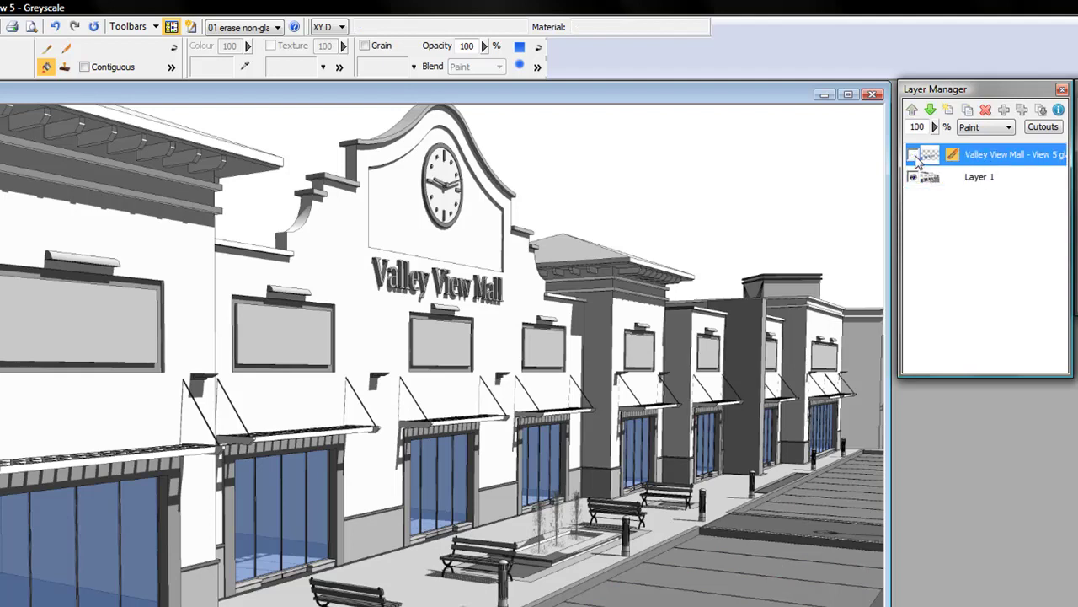
- Toggle visibility of the glass layer and Layer 1 to check the glass-only result
{"action": "left_click", "coordinate": [914, 156]}
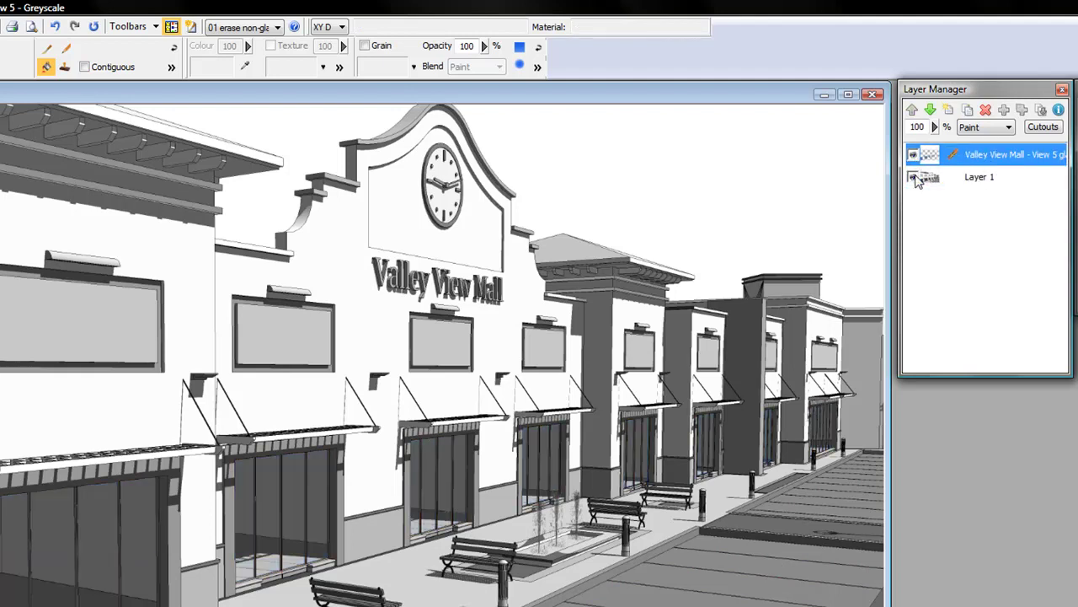
{"action": "left_click", "coordinate": [979, 179]}
{"action": "left_click", "coordinate": [914, 177]}
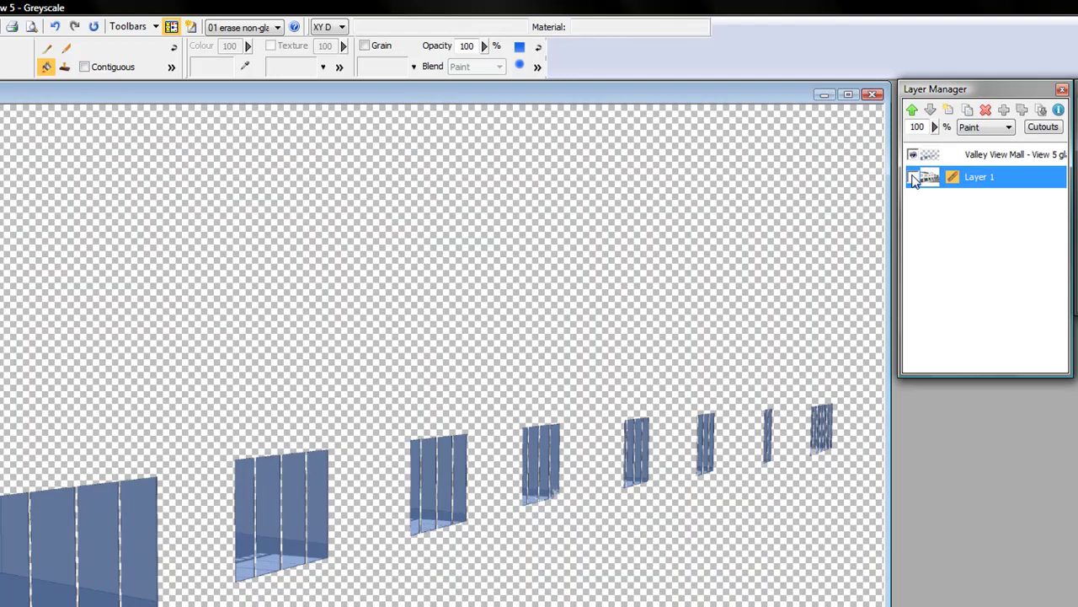
{"action": "left_click", "coordinate": [914, 178]}
{"action": "left_click", "coordinate": [952, 156]}
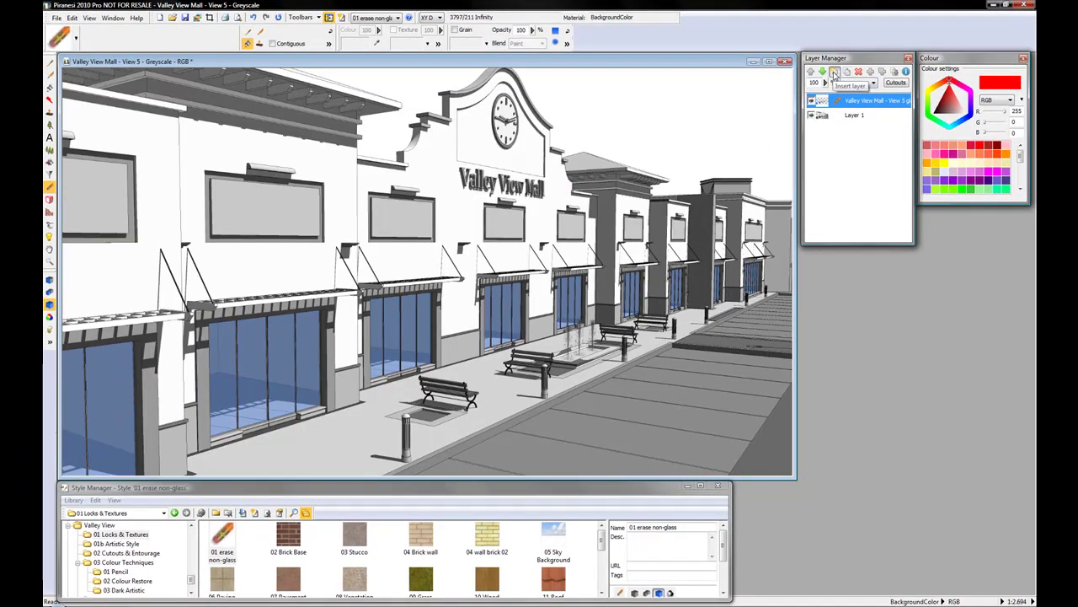
- Insert a new layer named 'Wall Base' and pick the 02 Brick Base style
{"action": "left_click", "coordinate": [834, 73]}
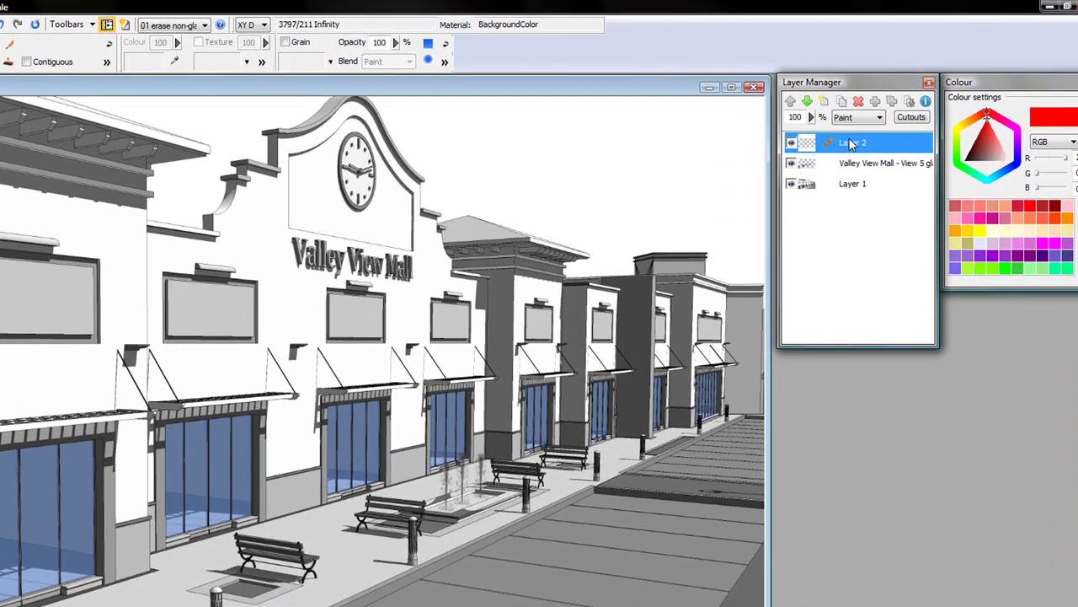
{"action": "right_click", "coordinate": [853, 100]}
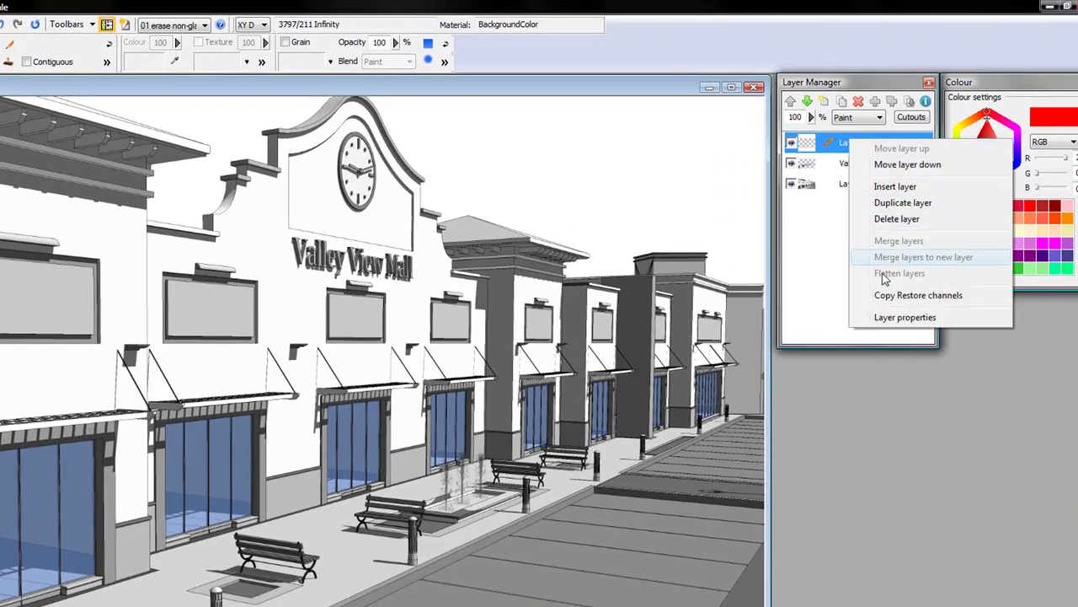
{"action": "left_click", "coordinate": [891, 320]}
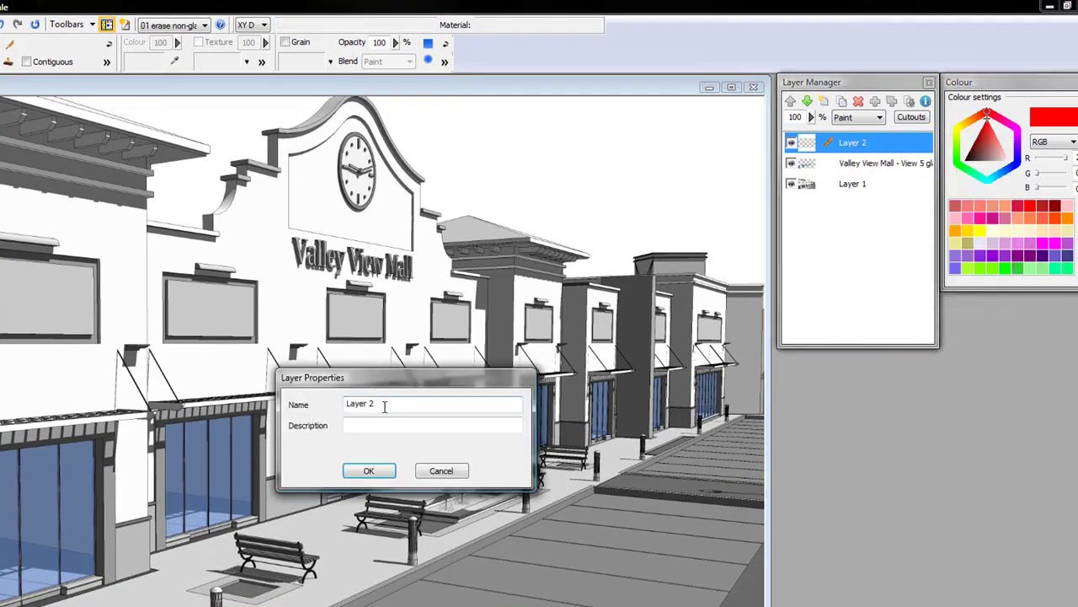
{"action": "left_click_drag", "start_coordinate": [385, 405], "coordinate": [336, 405]}
{"action": "type", "text": "Wa"}
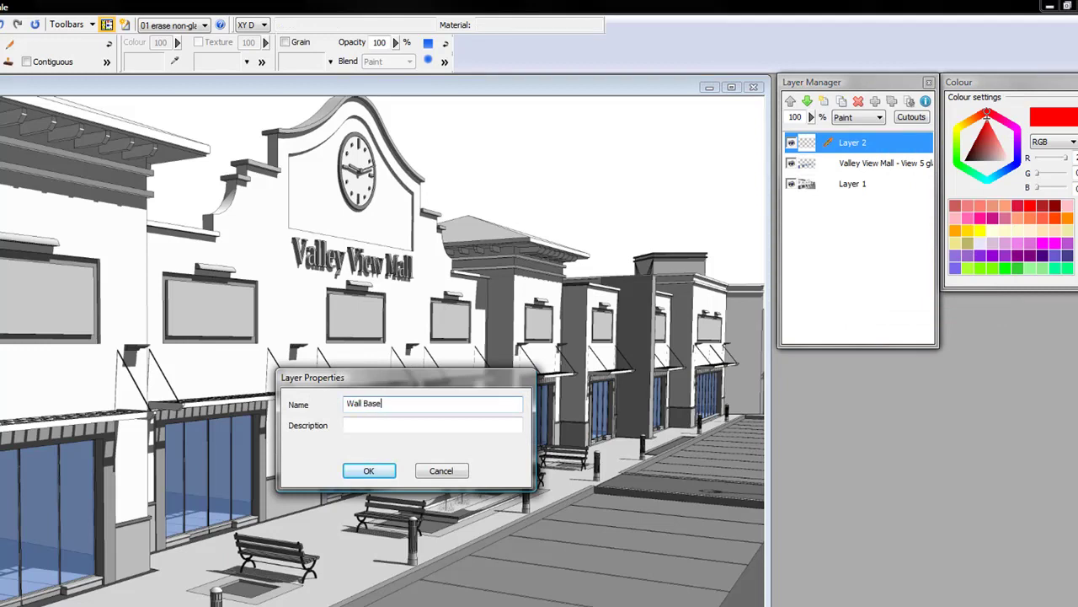
{"action": "type", "text": "ll Base"}
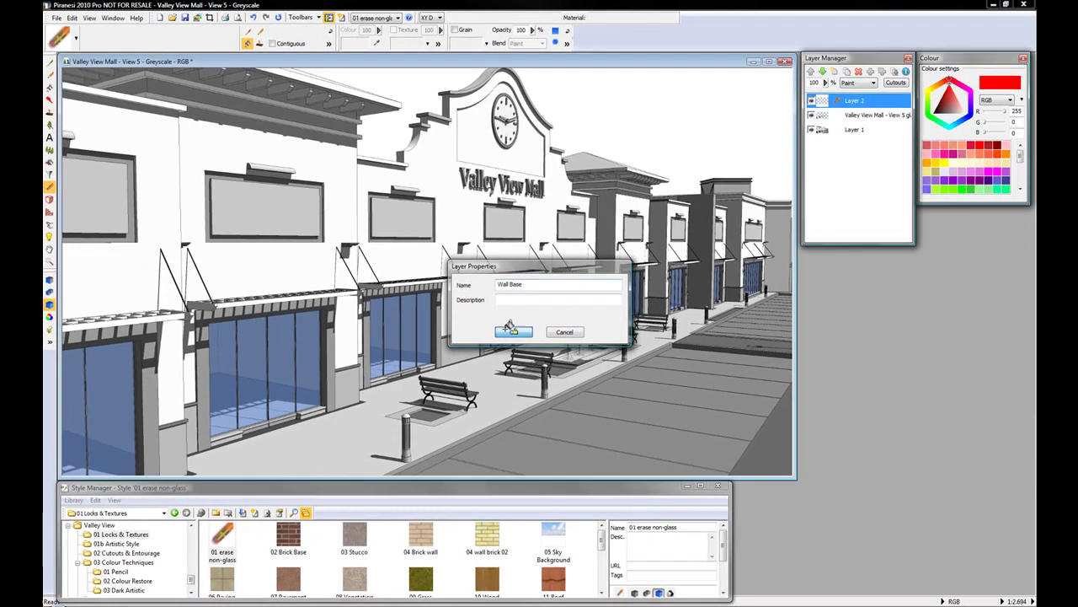
{"action": "key", "text": "Return"}
{"action": "left_click", "coordinate": [299, 537]}
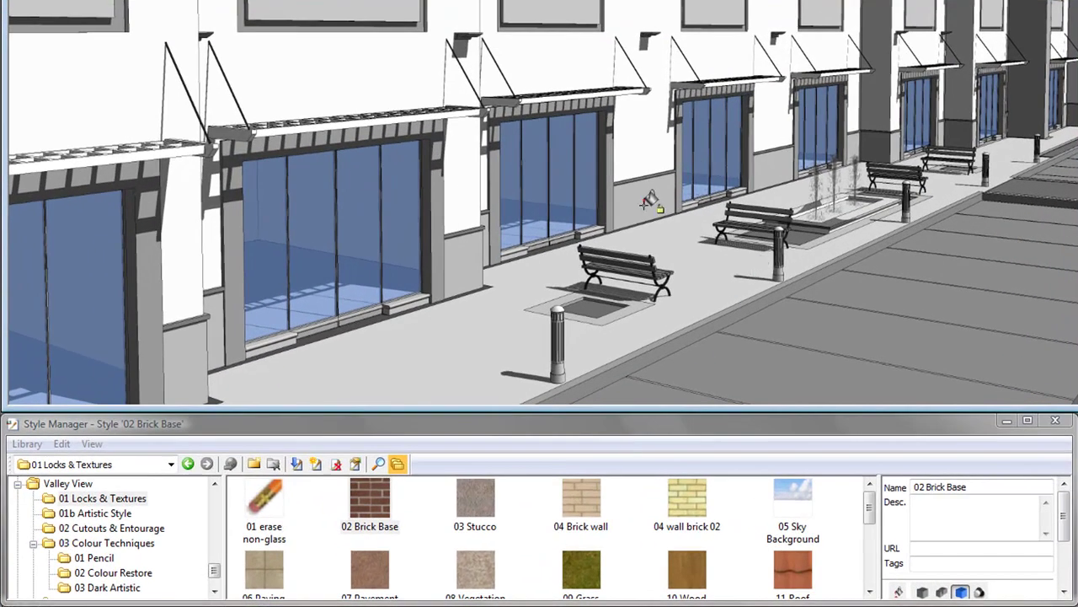
- Fill the wall bases and planter edges with 02 Brick Base, undoing a stray pavement fill
{"action": "left_click", "coordinate": [589, 244]}
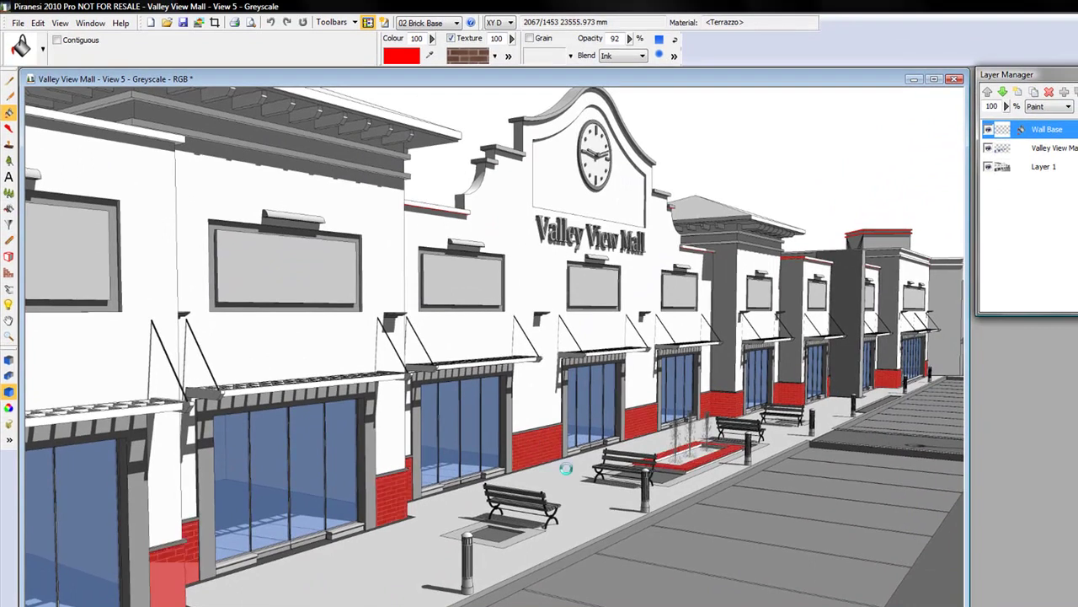
{"action": "left_click", "coordinate": [573, 466]}
{"action": "key", "text": "ctrl+z"}
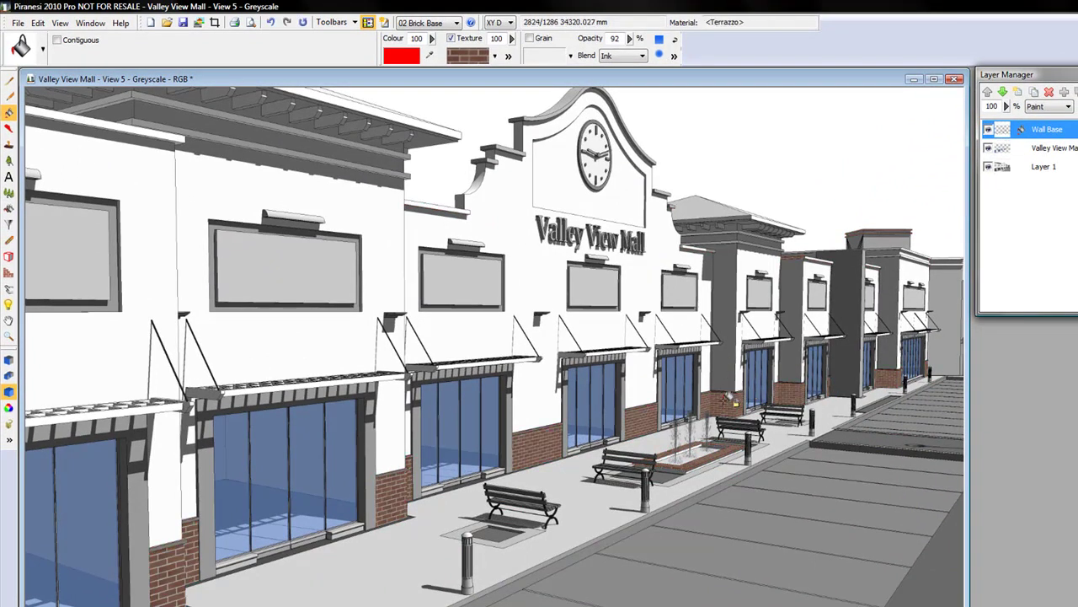
{"action": "left_click", "coordinate": [730, 399]}
{"action": "scroll", "coordinate": [731, 400], "scroll_direction": "up", "scroll_amount": 2}
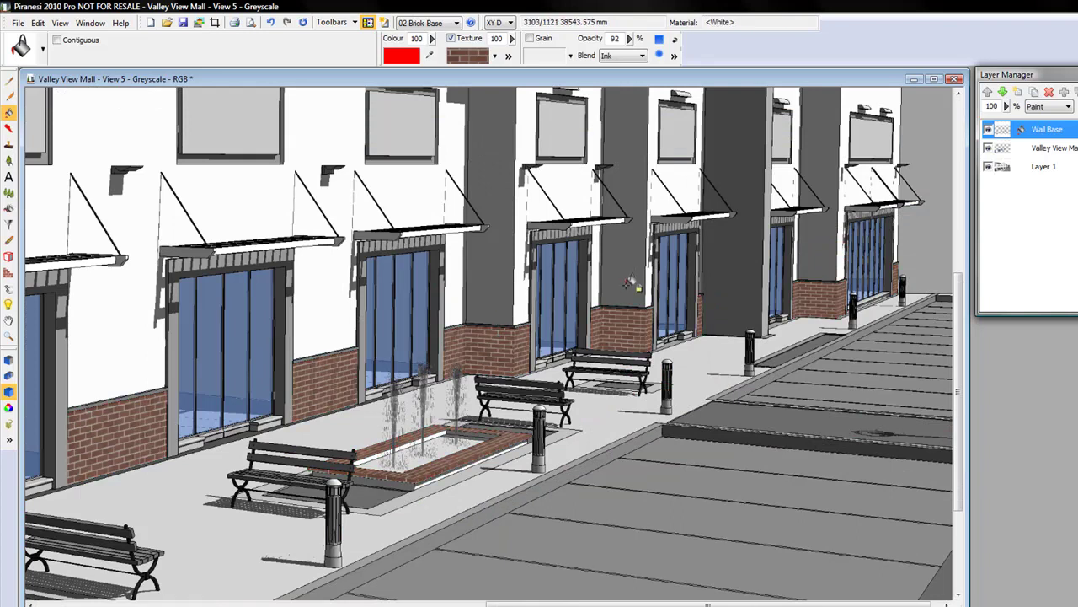
{"action": "left_click", "coordinate": [632, 330]}
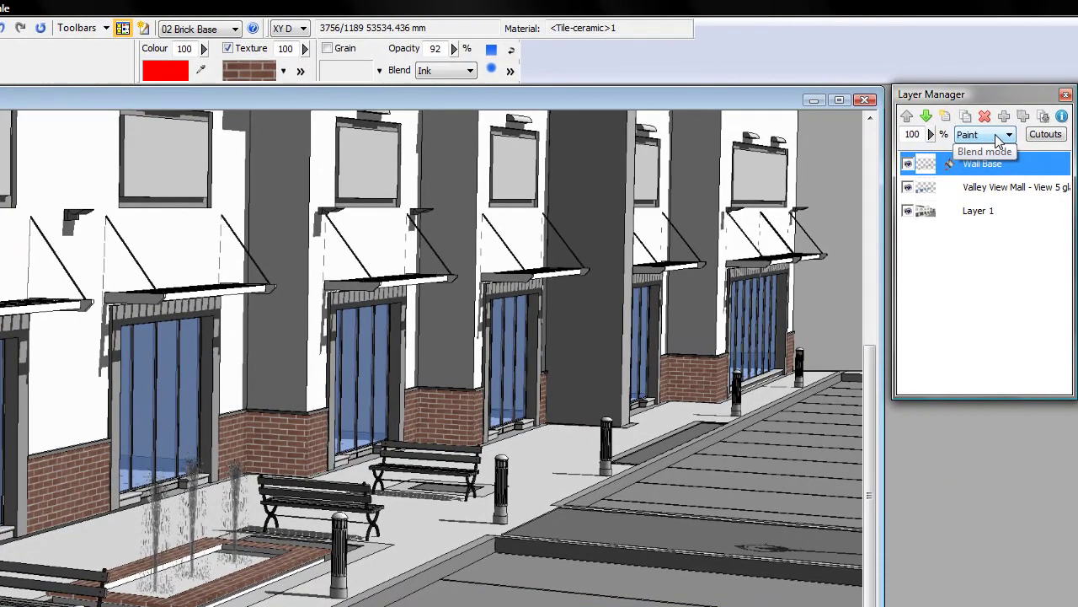
- Set the Wall Base layer to Ink blend mode at 92% opacity
{"action": "left_click", "coordinate": [998, 138]}
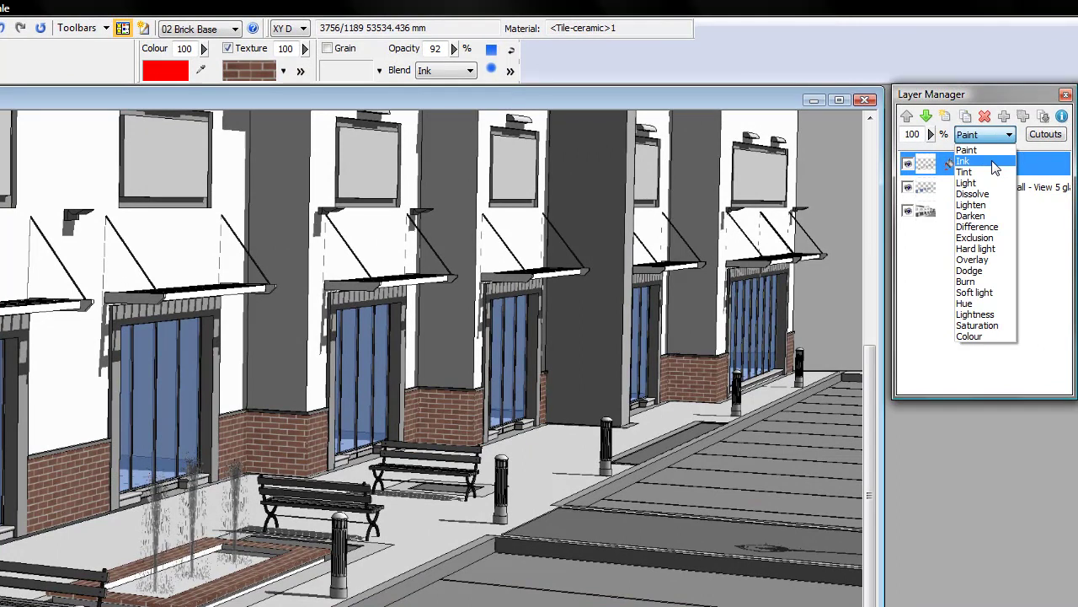
{"action": "left_click", "coordinate": [994, 167]}
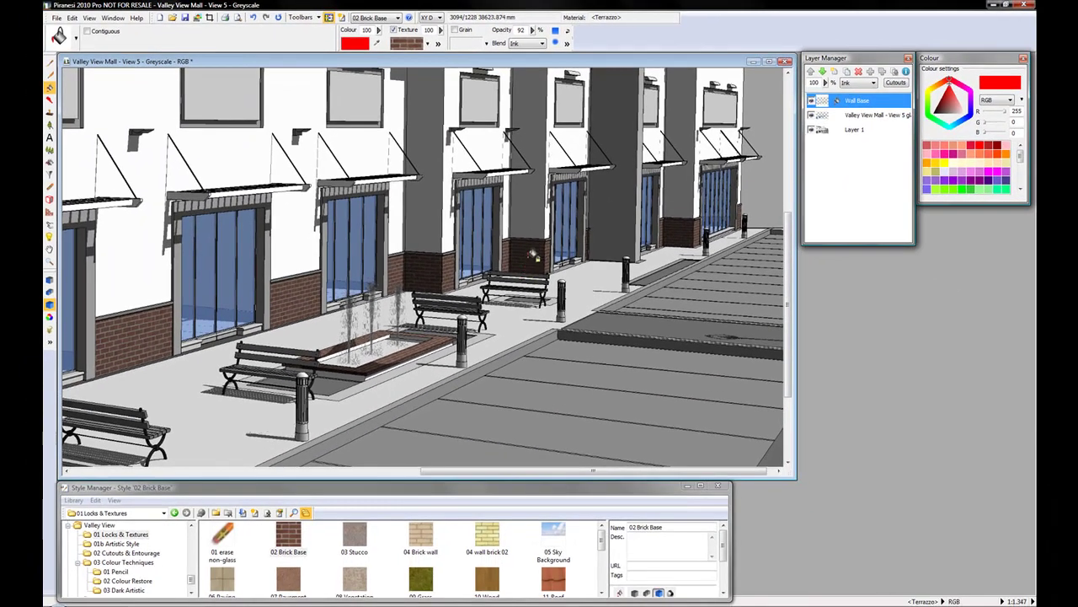
{"action": "left_click", "coordinate": [826, 84]}
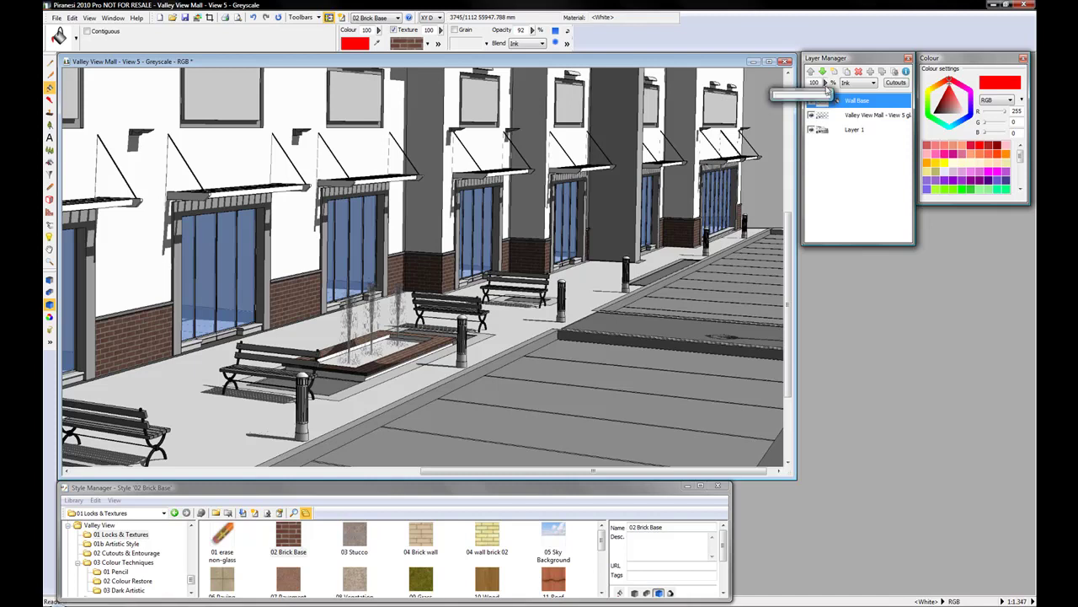
{"action": "left_click_drag", "start_coordinate": [824, 97], "coordinate": [817, 100]}
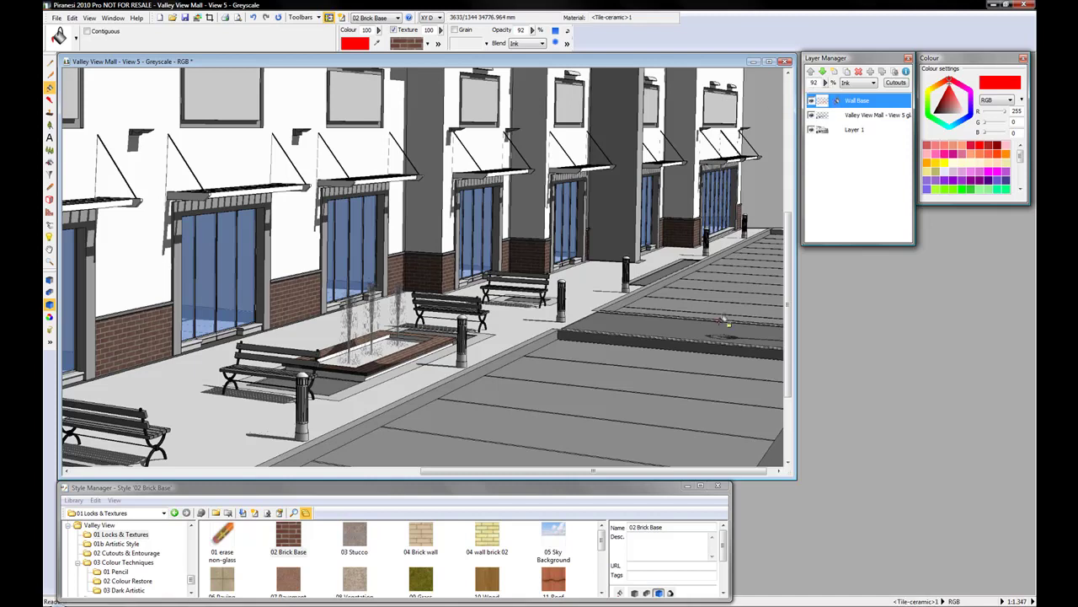
{"action": "scroll", "coordinate": [722, 313], "scroll_direction": "down", "scroll_amount": 2}
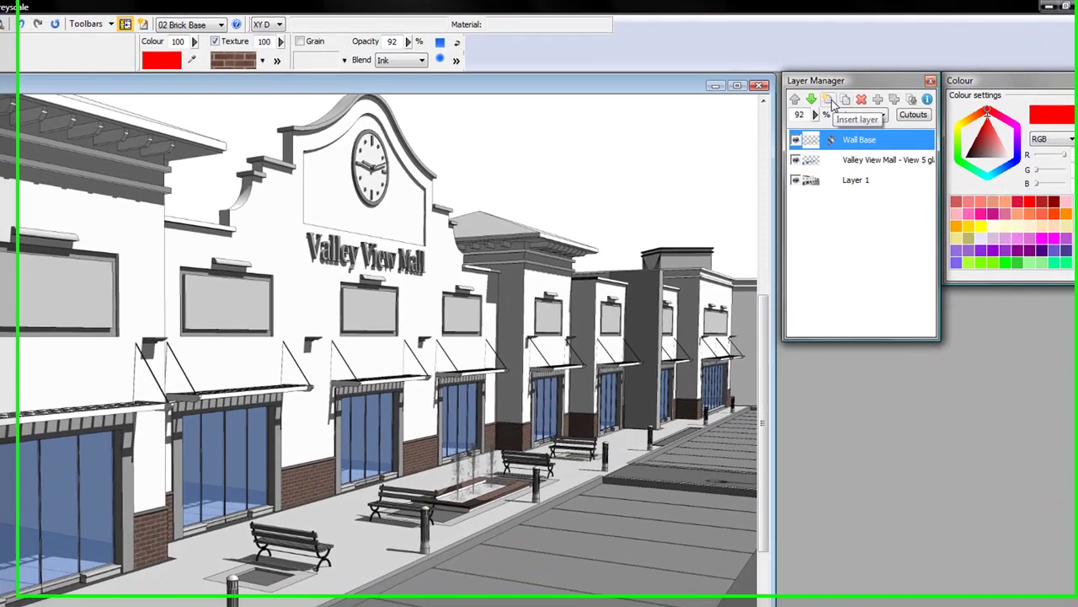
- Insert a new layer and rename it 'Shop Front'
{"action": "left_click", "coordinate": [845, 71]}
{"action": "right_click", "coordinate": [853, 150]}
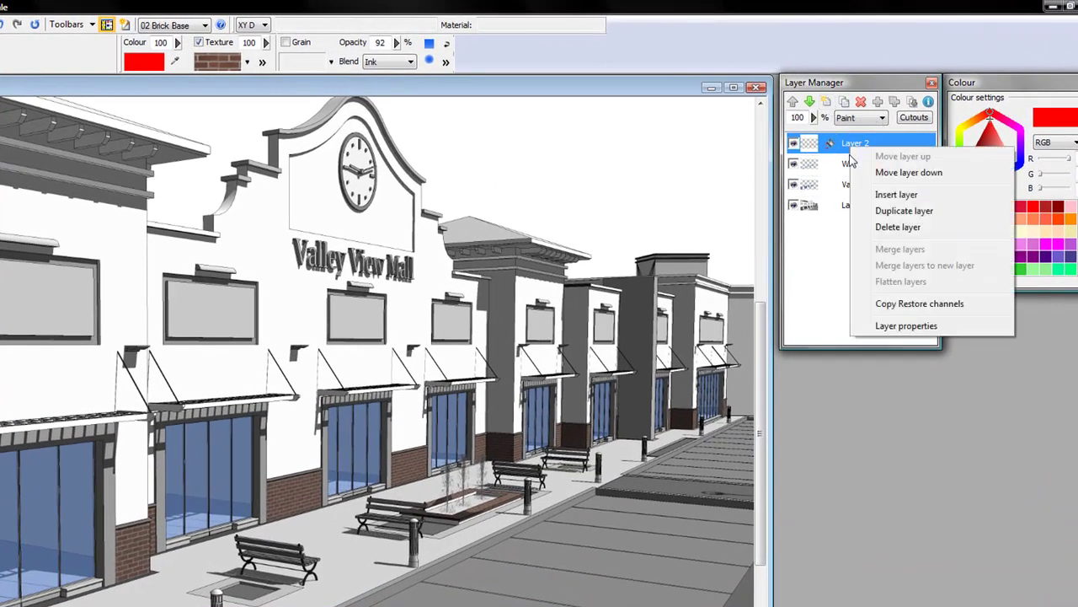
{"action": "left_click", "coordinate": [872, 325]}
{"action": "left_click_drag", "start_coordinate": [397, 402], "coordinate": [320, 412]}
{"action": "type", "text": "Shop Front"}
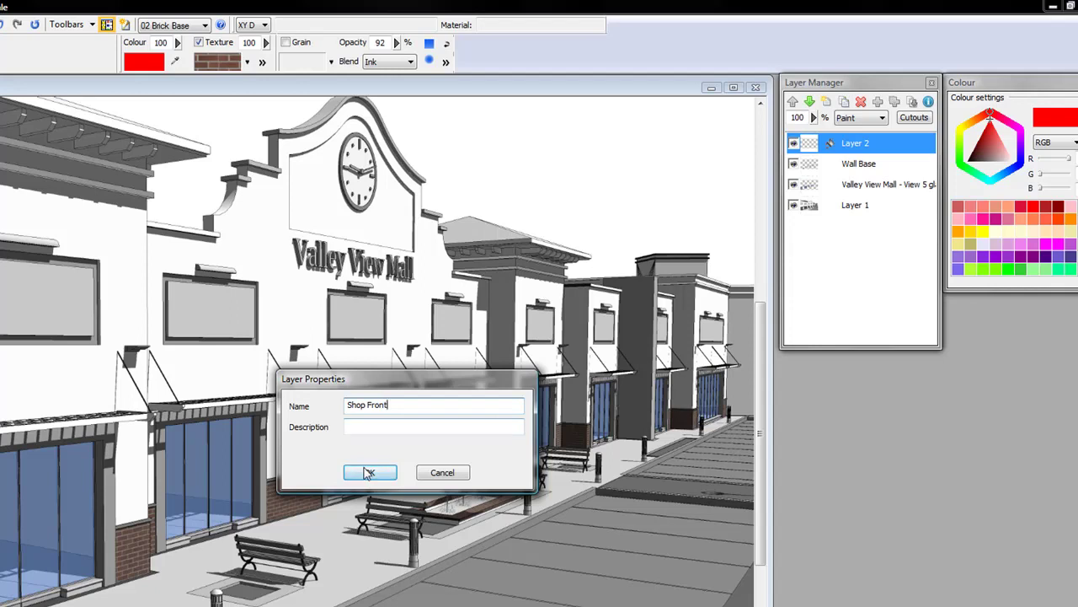
{"action": "left_click", "coordinate": [369, 472]}
- Set the Shop Front layer to Overlay blend mode and choose the 03 Stucco texture
{"action": "left_click", "coordinate": [861, 84]}
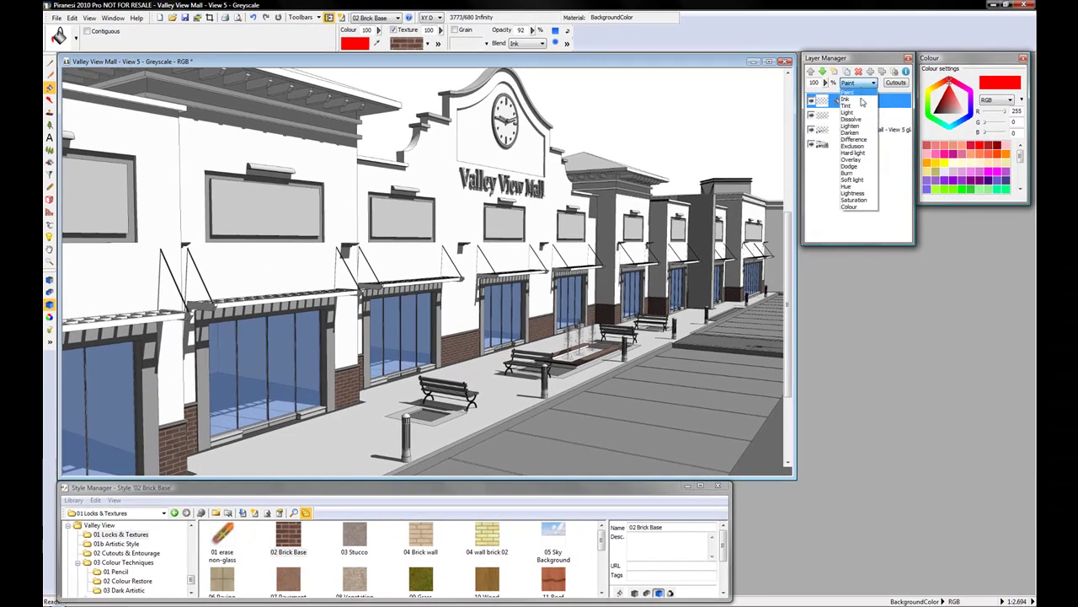
{"action": "left_click", "coordinate": [859, 163]}
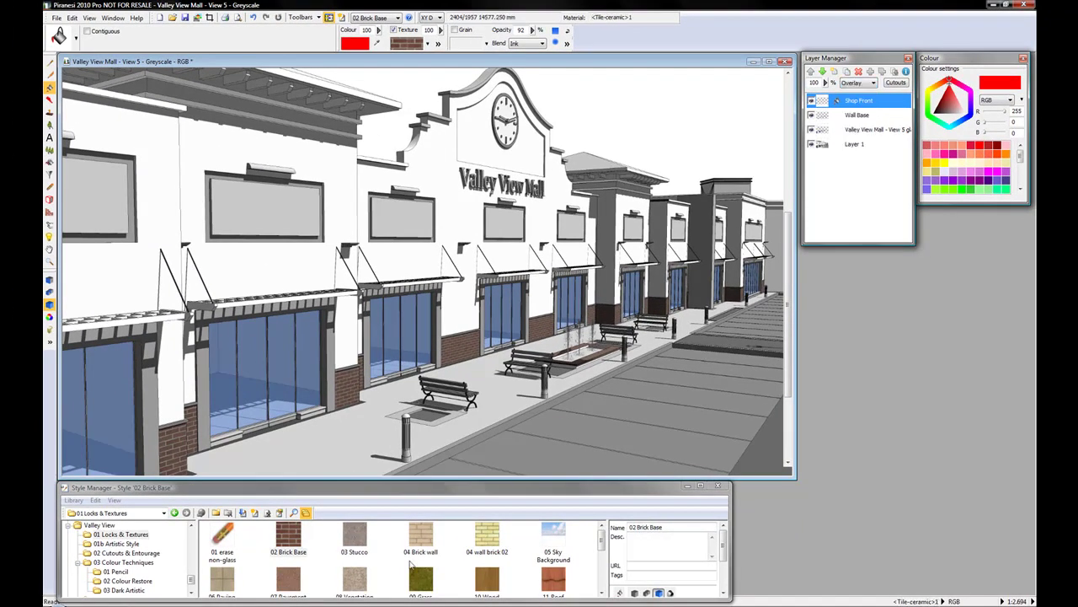
{"action": "left_click", "coordinate": [357, 538]}
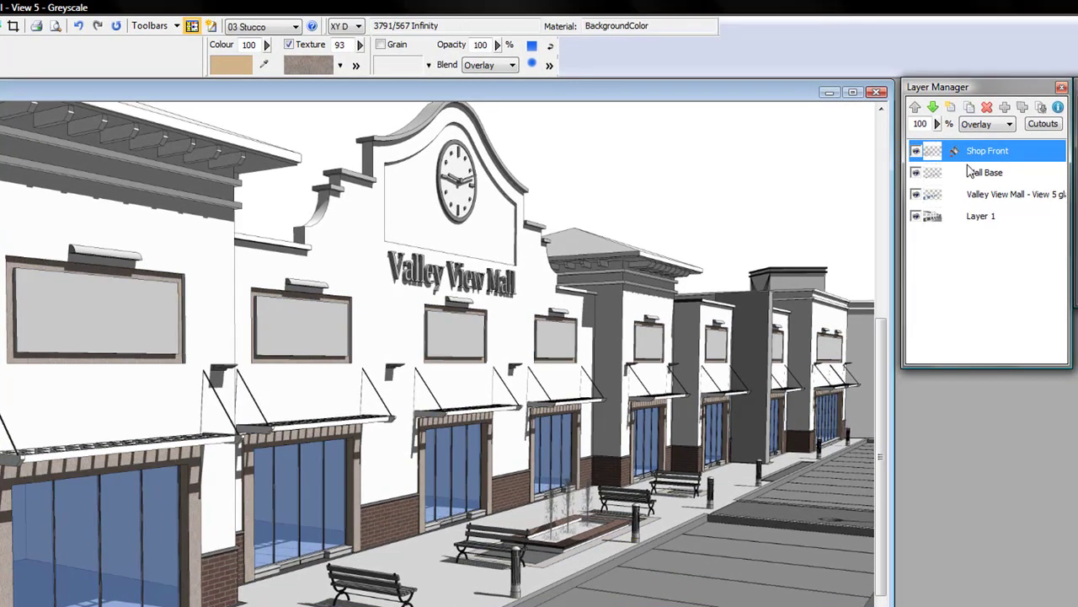
- Insert a layer named 'Wall' and fill the upper facade walls with 04 Brick wall
{"action": "left_click", "coordinate": [950, 107]}
{"action": "right_click", "coordinate": [981, 152]}
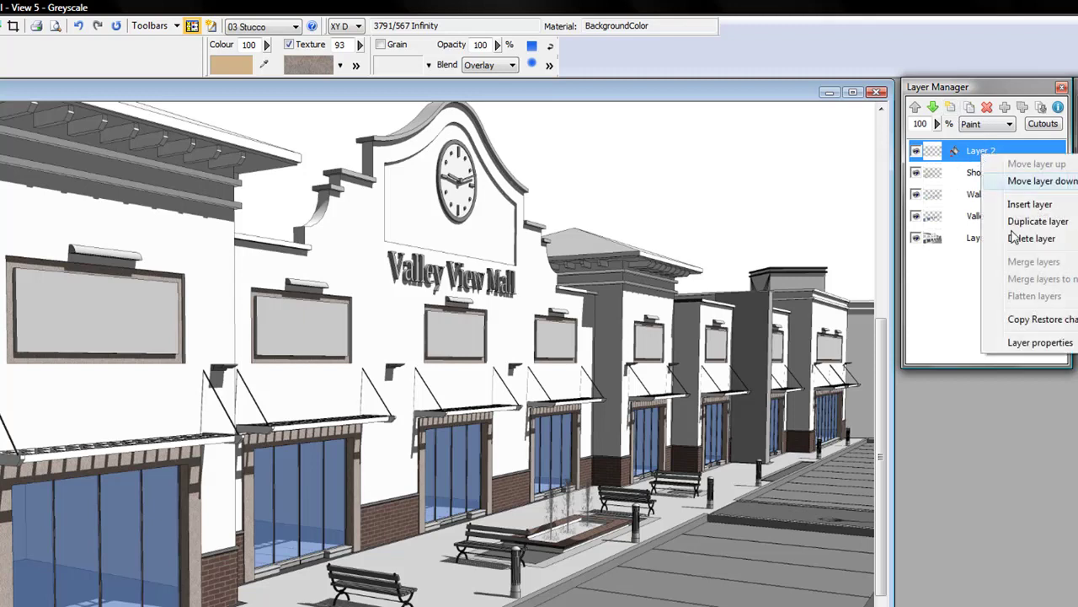
{"action": "left_click", "coordinate": [1038, 342]}
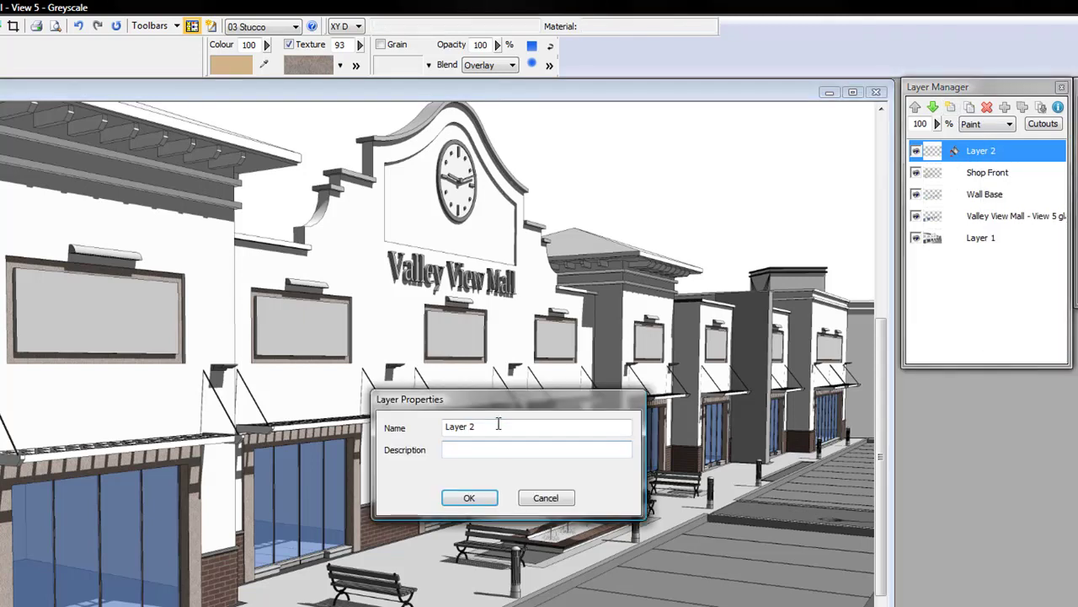
{"action": "left_click_drag", "start_coordinate": [493, 427], "coordinate": [416, 427]}
{"action": "type", "text": "Wall"}
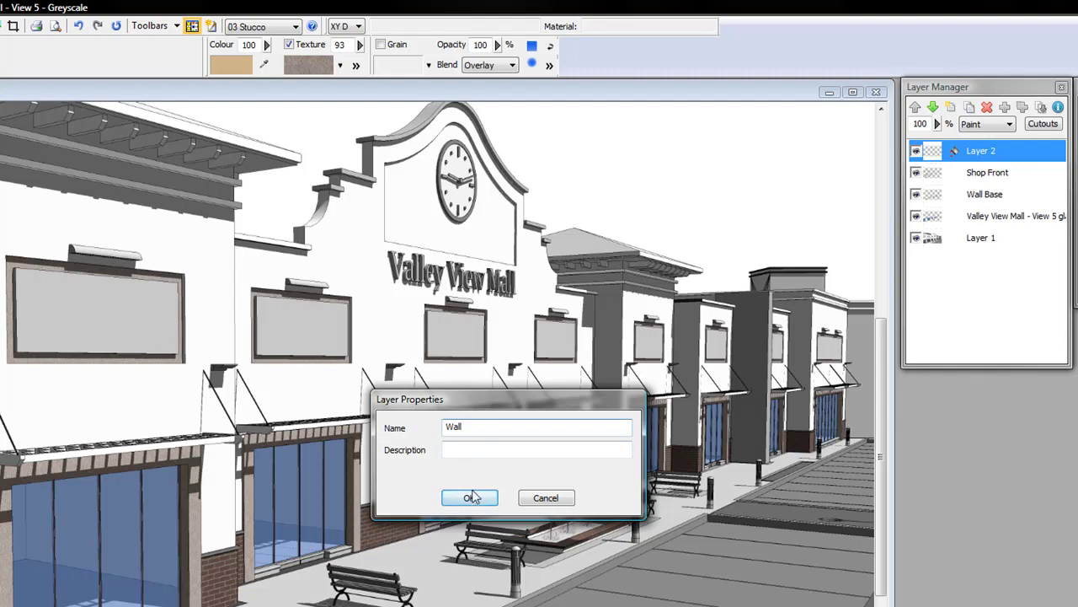
{"action": "left_click", "coordinate": [469, 498]}
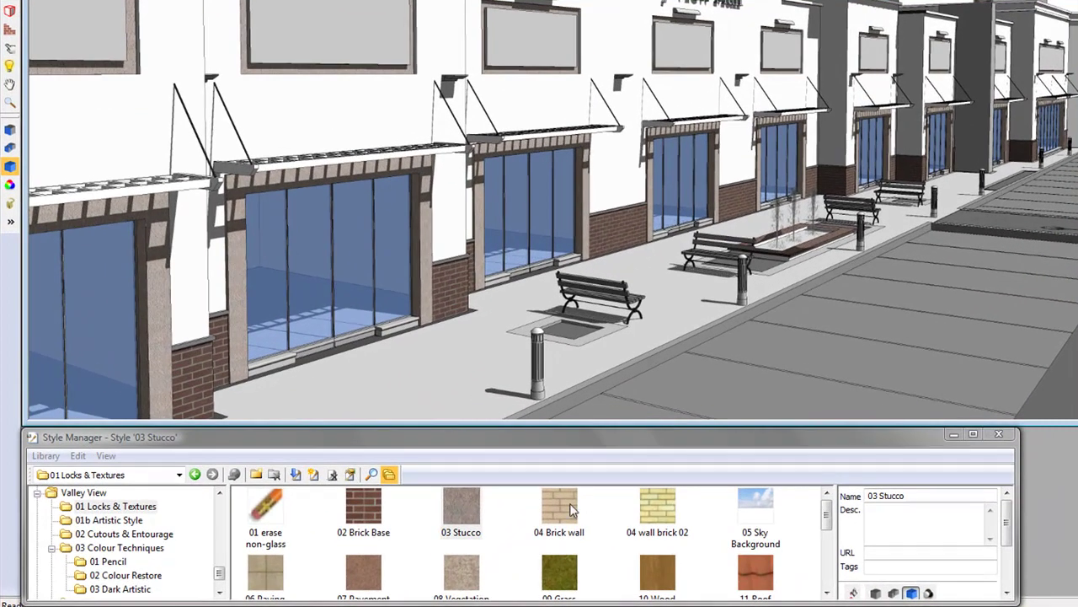
{"action": "left_click", "coordinate": [569, 509]}
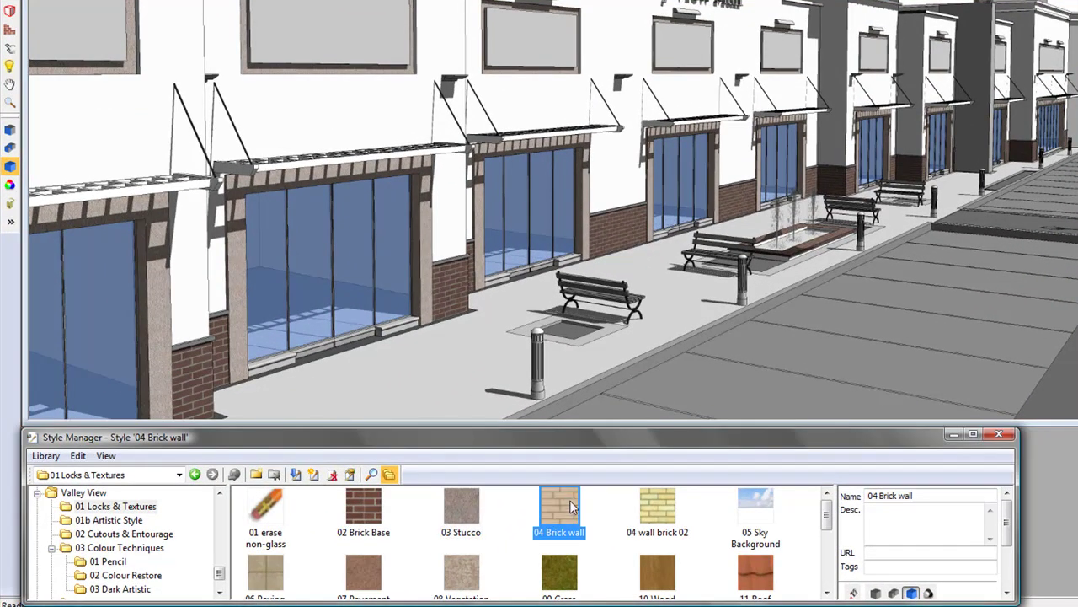
{"action": "left_click", "coordinate": [613, 22]}
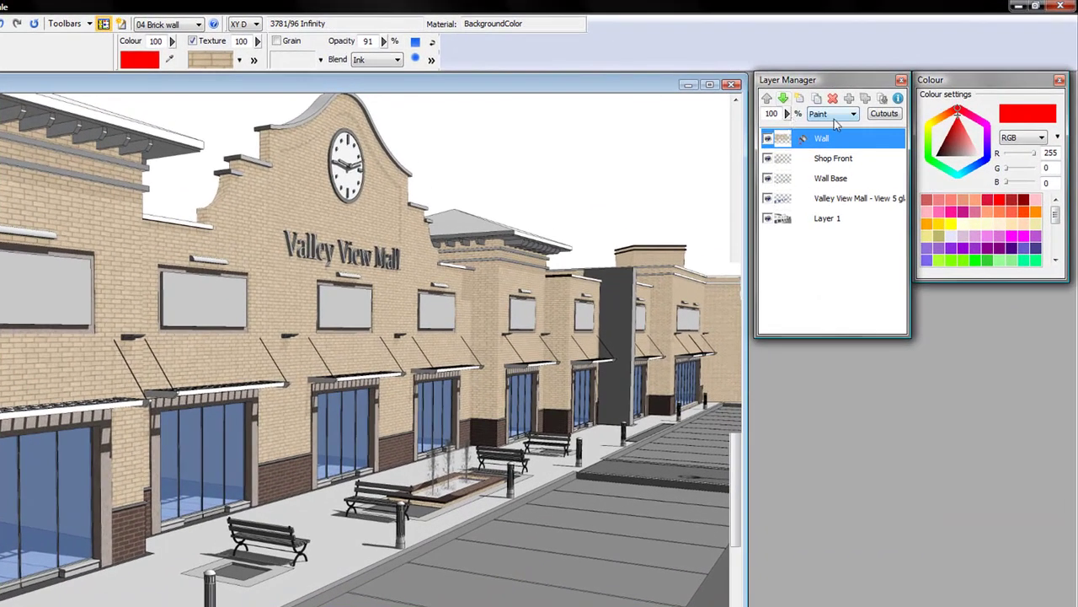
- Set the Wall layer to Ink blend at 88% opacity and pick 05 Sky Background
{"action": "left_click", "coordinate": [834, 114]}
{"action": "left_click", "coordinate": [831, 139]}
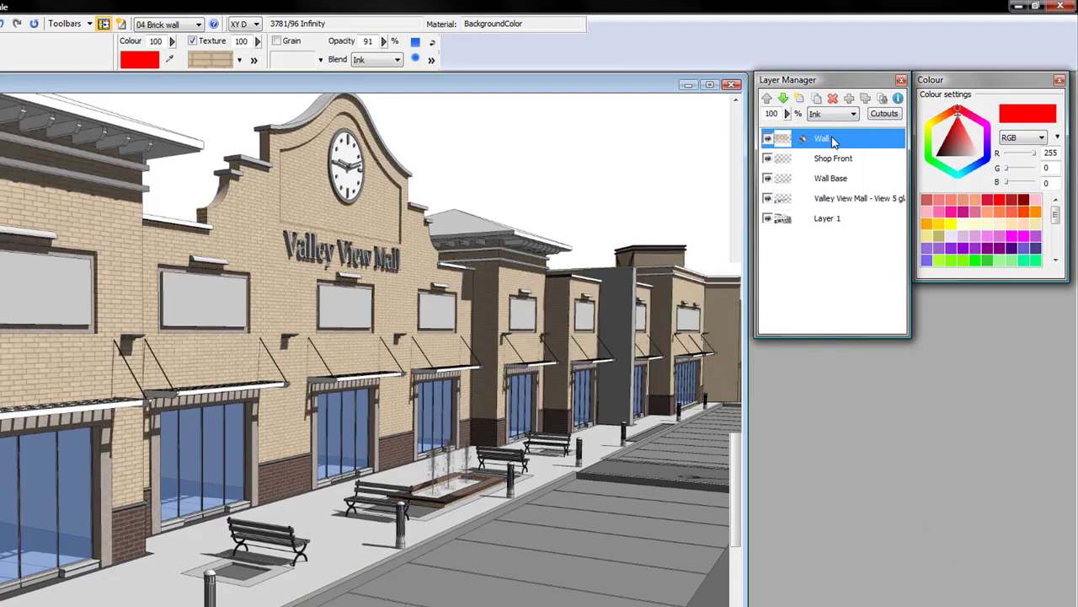
{"action": "left_click", "coordinate": [787, 114]}
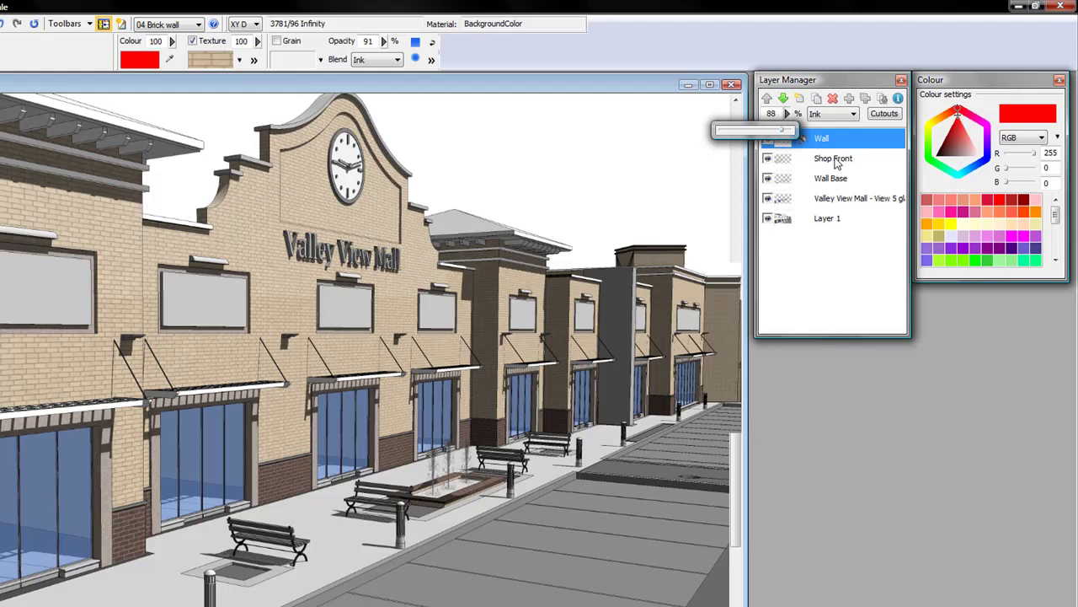
{"action": "left_click", "coordinate": [834, 275]}
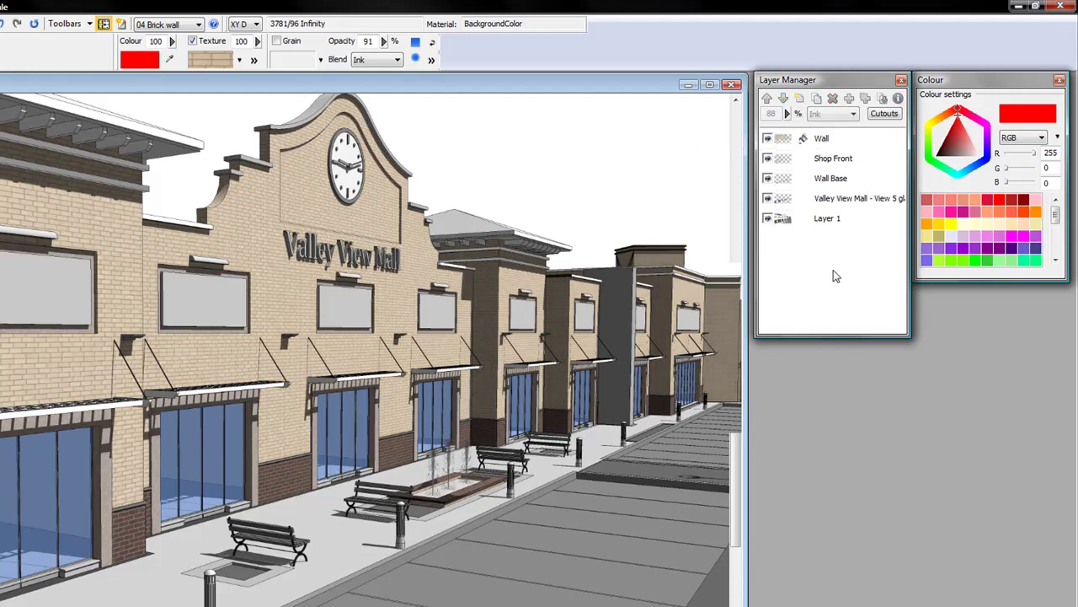
{"action": "left_click", "coordinate": [814, 145]}
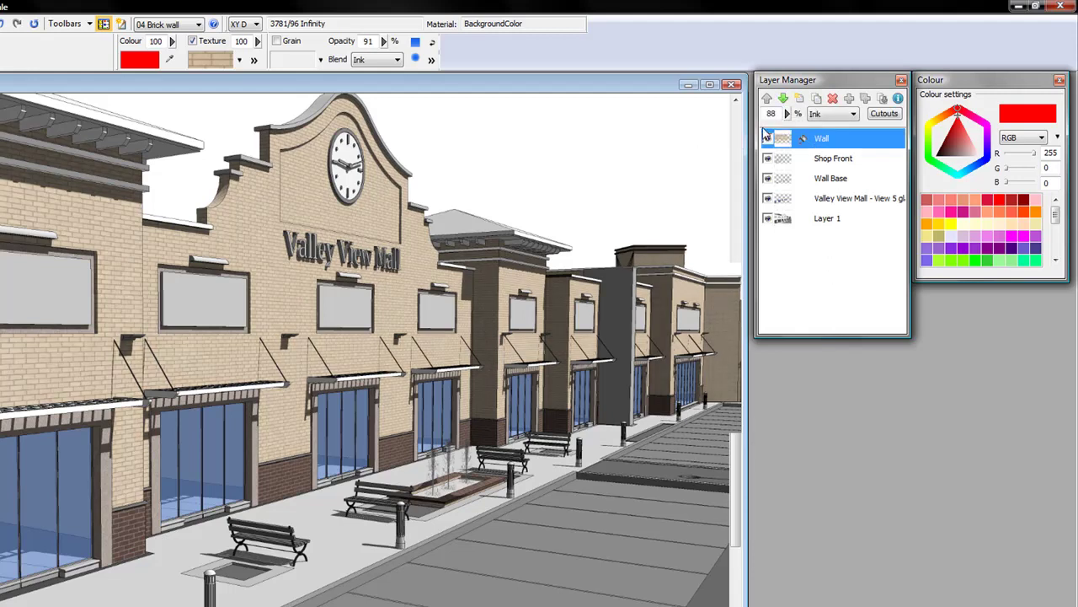
{"action": "left_click", "coordinate": [837, 115]}
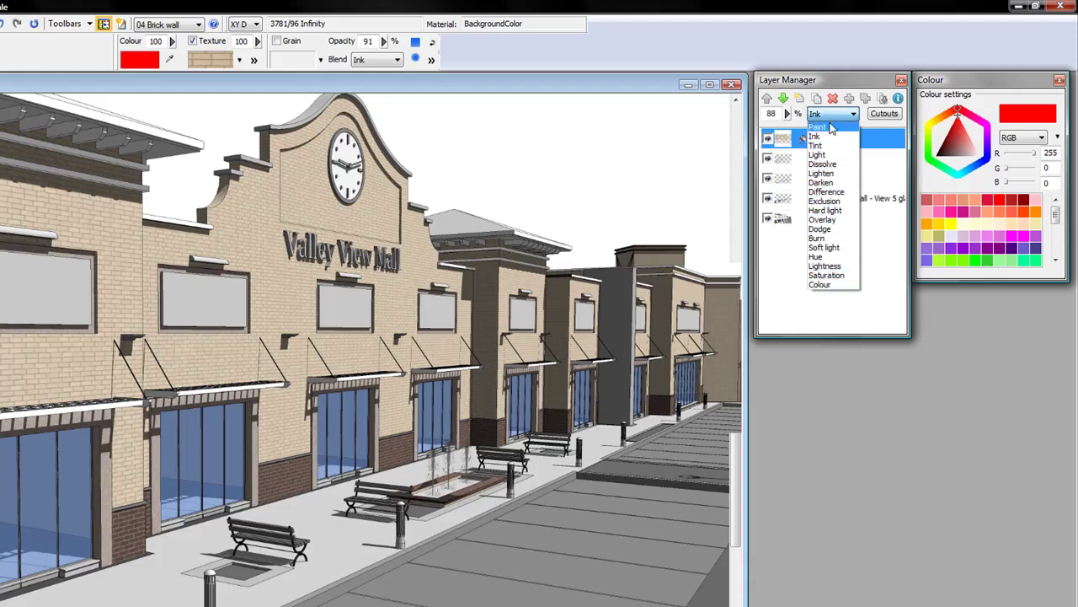
{"action": "left_click", "coordinate": [835, 116]}
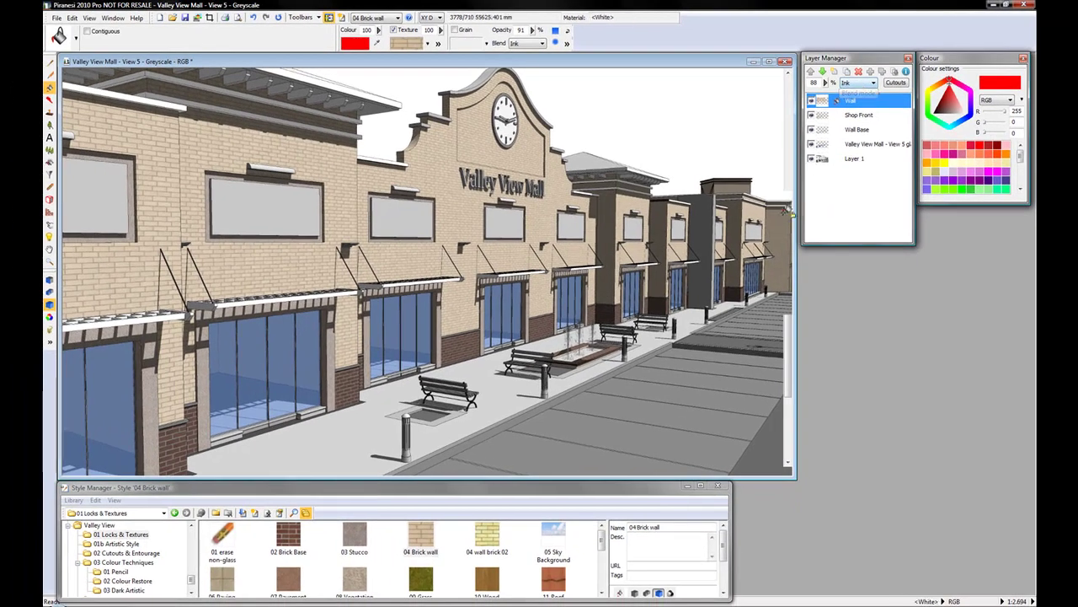
{"action": "left_click", "coordinate": [553, 537]}
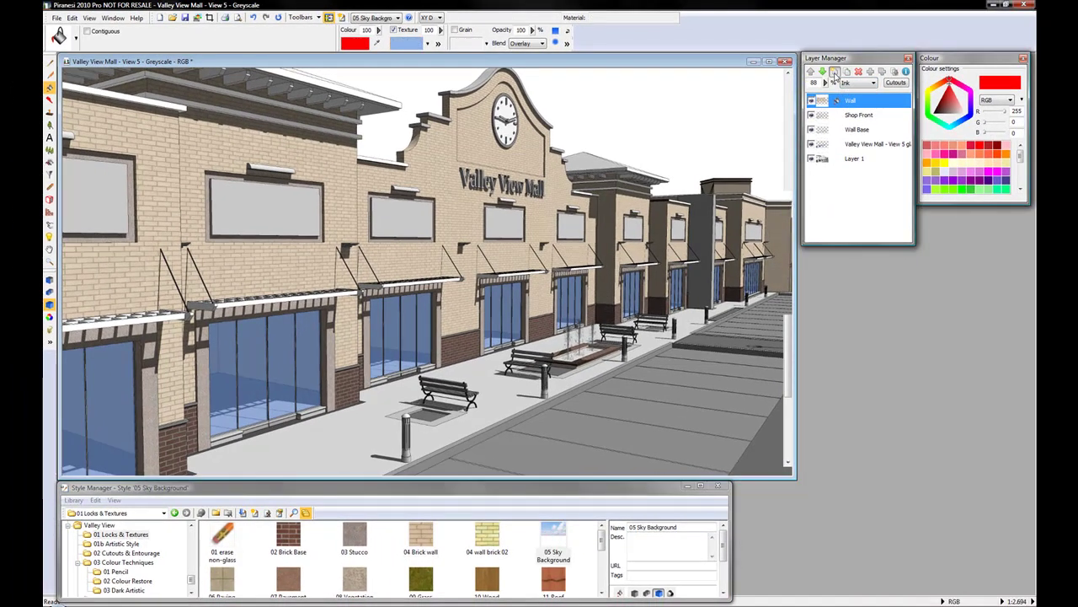
- Insert a new layer and name it 'Sky Background'
{"action": "left_click", "coordinate": [834, 73]}
{"action": "right_click", "coordinate": [849, 102]}
{"action": "left_click", "coordinate": [873, 230]}
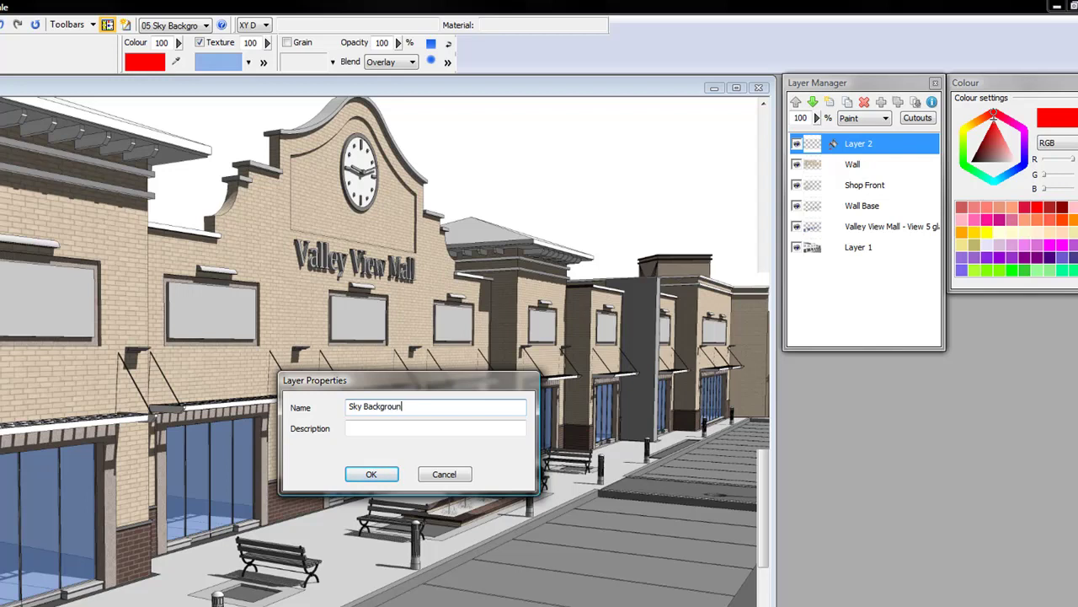
{"action": "left_click", "coordinate": [359, 477]}
- Brush the cloudy sky texture over the sky and fade the layer to 68% opacity
{"action": "mouse_move", "coordinate": [154, 121]}
{"action": "left_mouse_down"}
{"action": "mouse_move", "coordinate": [421, 127]}
{"action": "mouse_move", "coordinate": [635, 184]}
{"action": "left_mouse_up"}
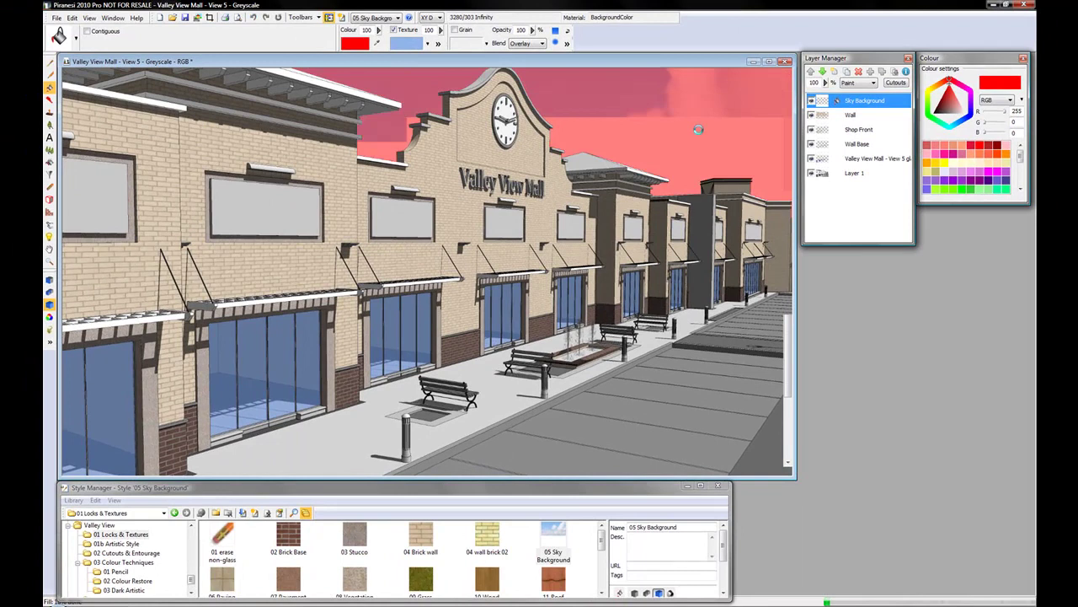
{"action": "left_click_drag", "start_coordinate": [698, 129], "coordinate": [758, 181]}
{"action": "left_click", "coordinate": [826, 83]}
{"action": "left_click_drag", "start_coordinate": [829, 97], "coordinate": [811, 96]}
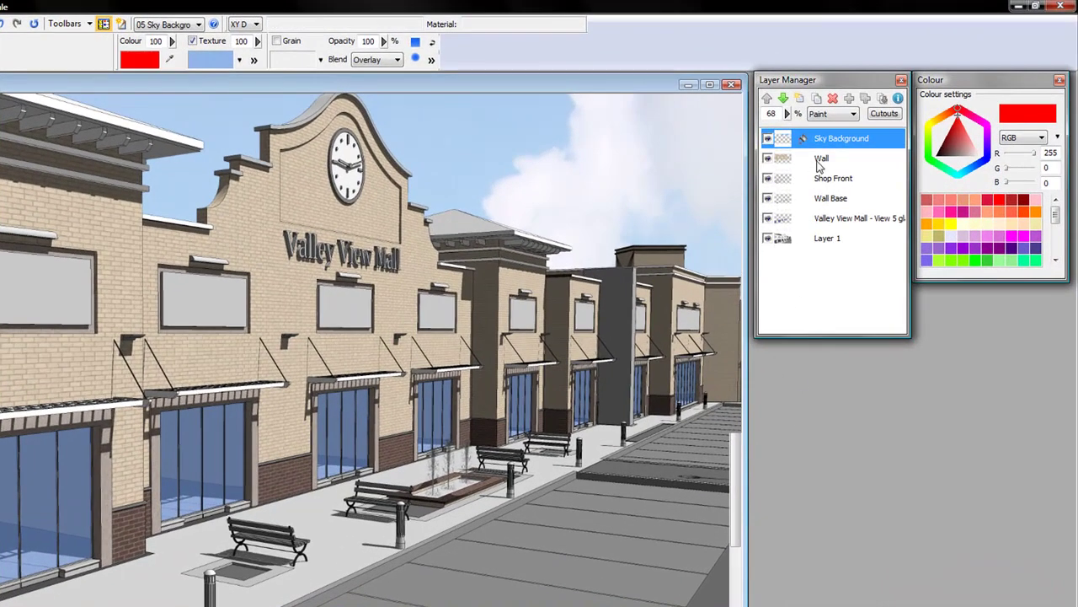
- Toggle the Wall and Wall Base layers' visibility to compare the brickwork
{"action": "left_click", "coordinate": [819, 165]}
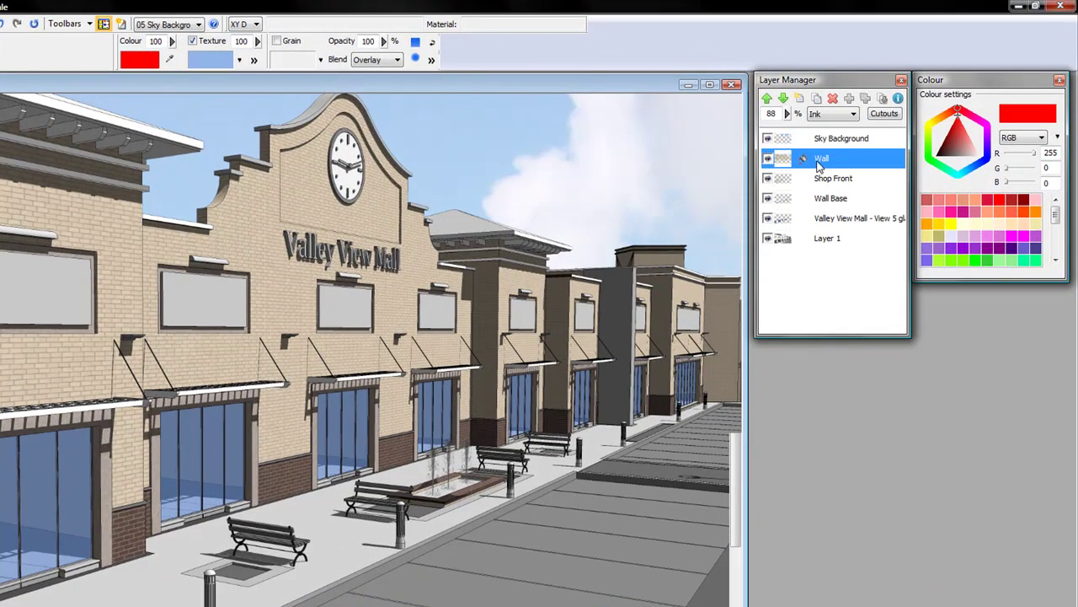
{"action": "left_click", "coordinate": [766, 160]}
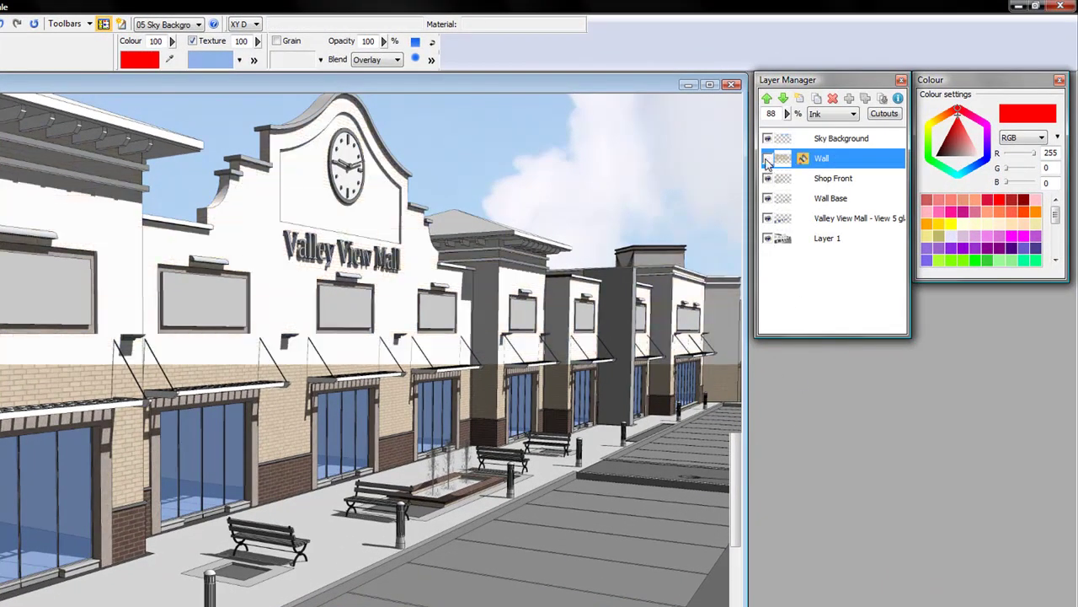
{"action": "left_click", "coordinate": [766, 160]}
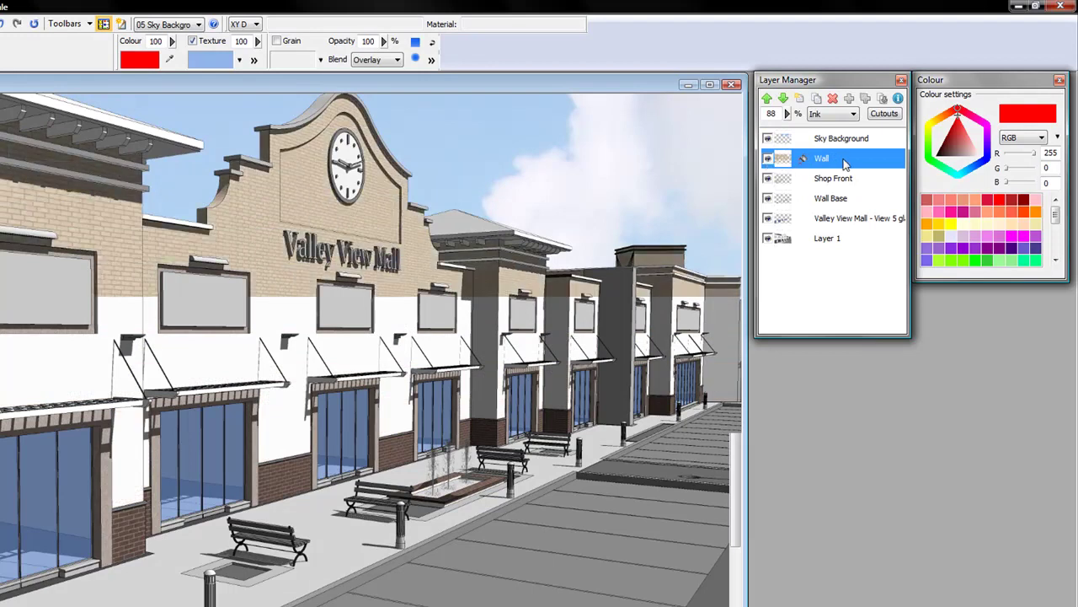
{"action": "left_click", "coordinate": [767, 200]}
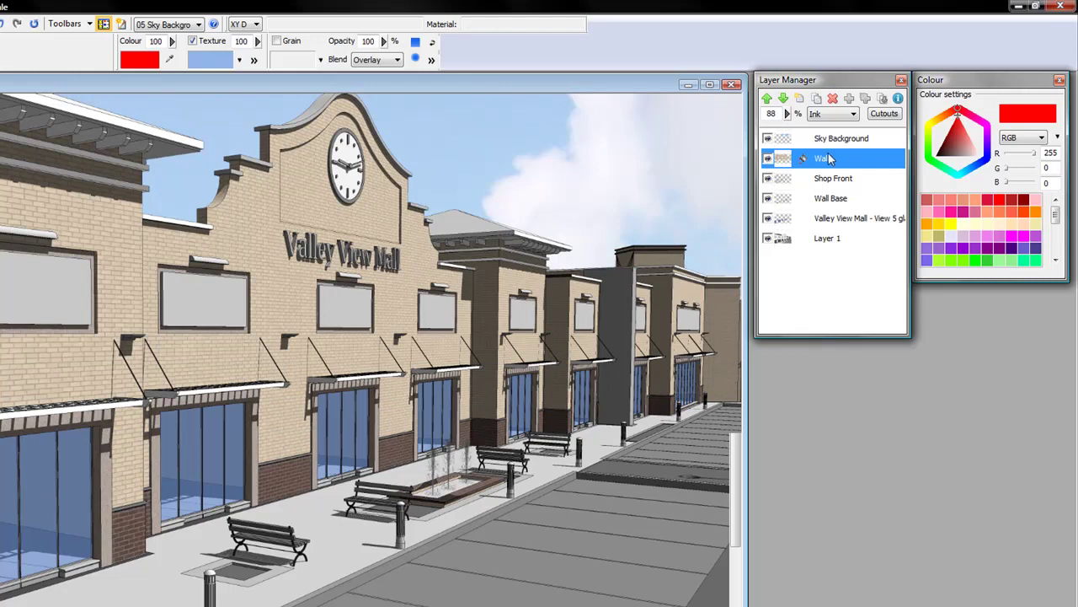
- Add a new layer above Wall, hide Wall, and rename the new layer 'Alternative Texture'
{"action": "left_click", "coordinate": [800, 100]}
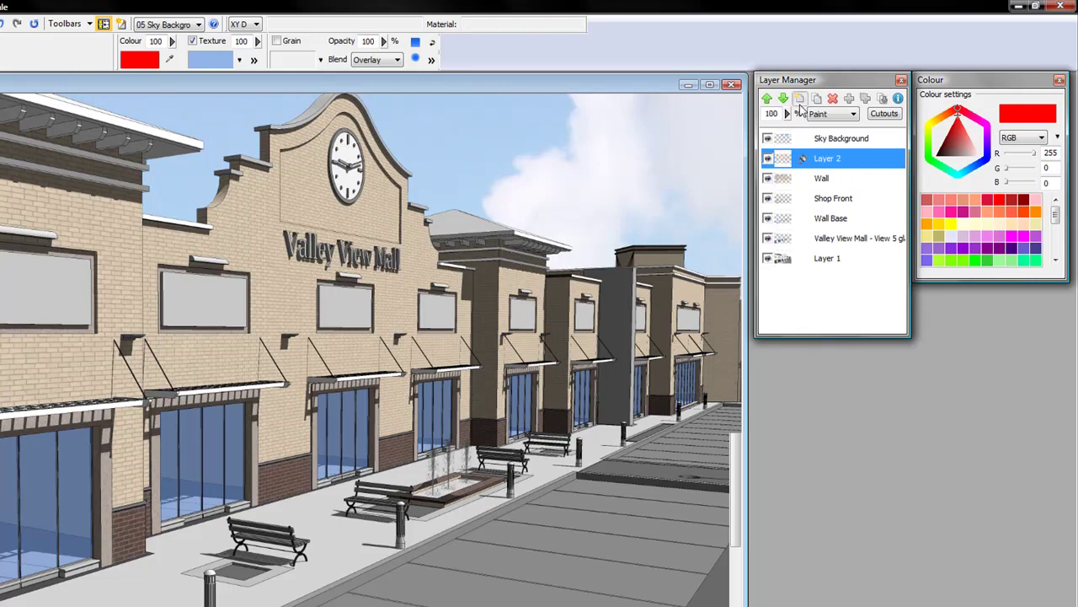
{"action": "left_click", "coordinate": [767, 178]}
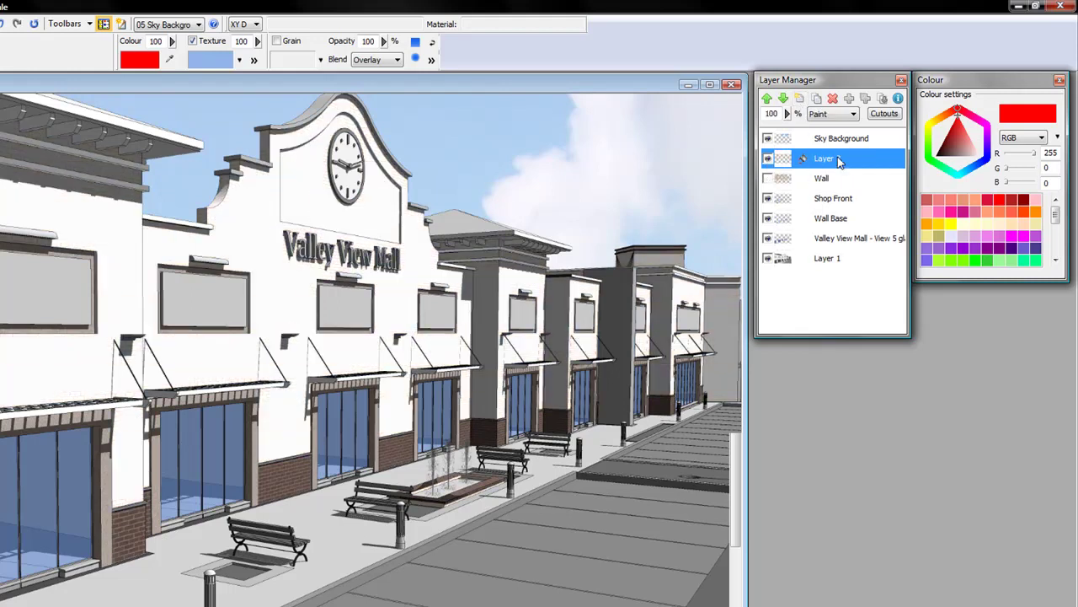
{"action": "right_click", "coordinate": [840, 162]}
{"action": "left_click", "coordinate": [876, 331]}
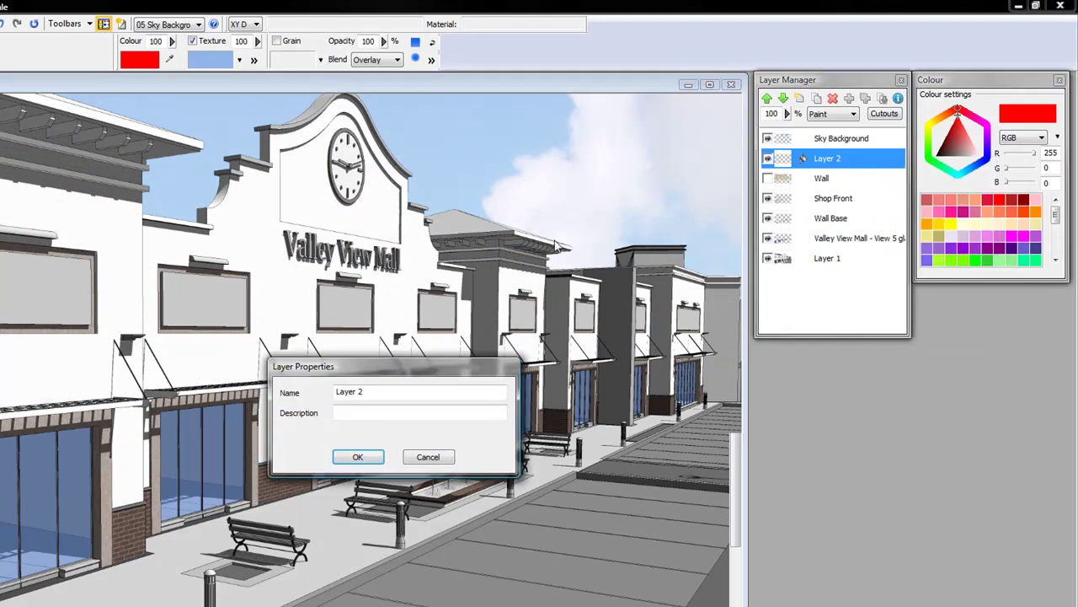
{"action": "left_click_drag", "start_coordinate": [414, 393], "coordinate": [310, 387]}
{"action": "type", "text": "Alternative Tex"}
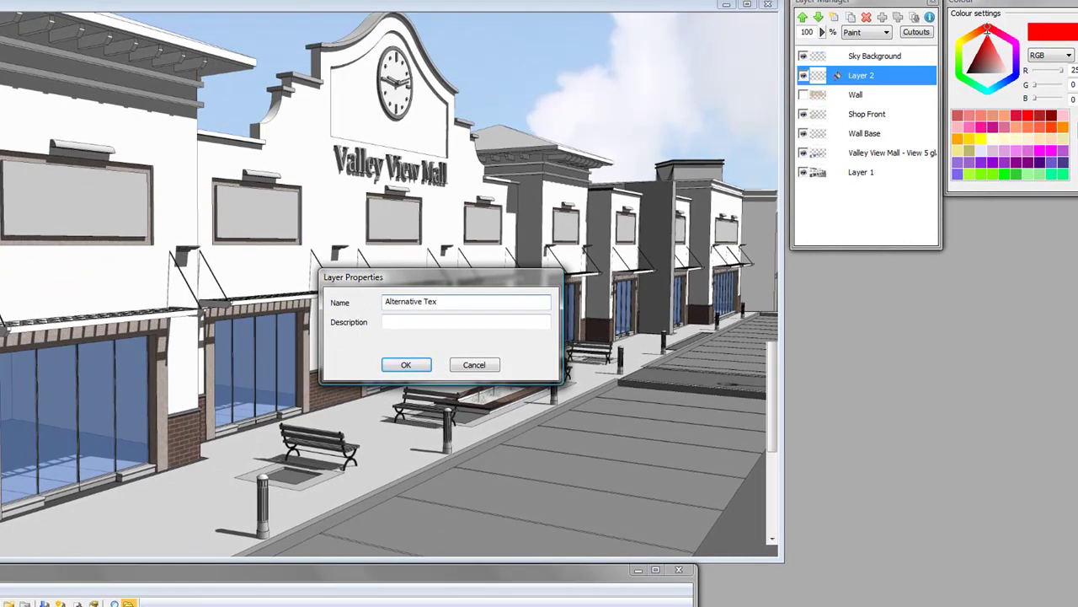
{"action": "type", "text": "ture"}
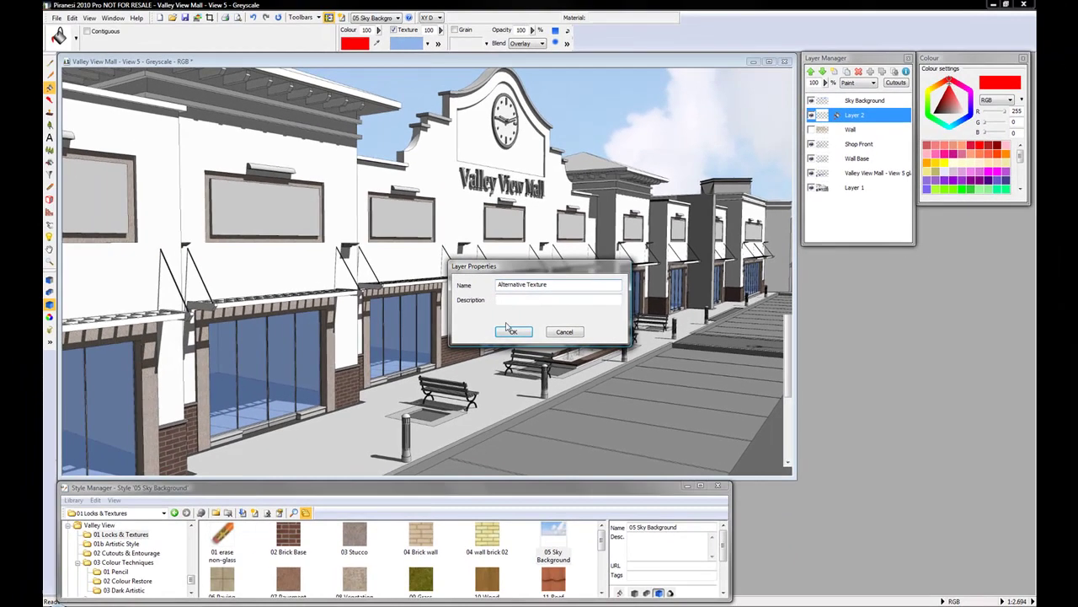
{"action": "left_click", "coordinate": [511, 332]}
- Fill the building walls with 04 wall brick 02 in Ink mode and lower the layer opacity
{"action": "left_click", "coordinate": [496, 542]}
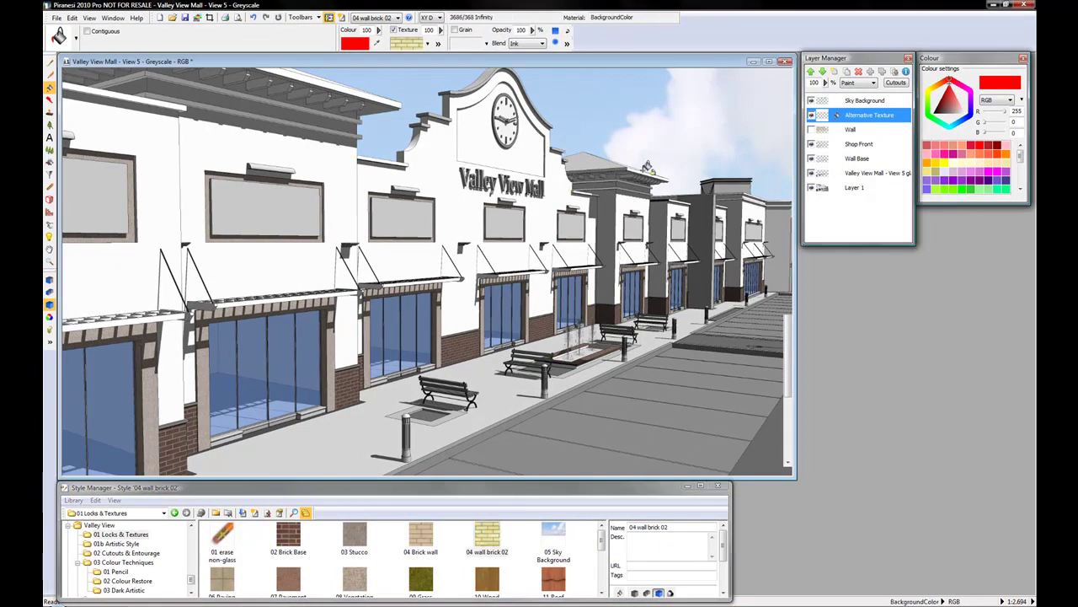
{"action": "left_click", "coordinate": [860, 82]}
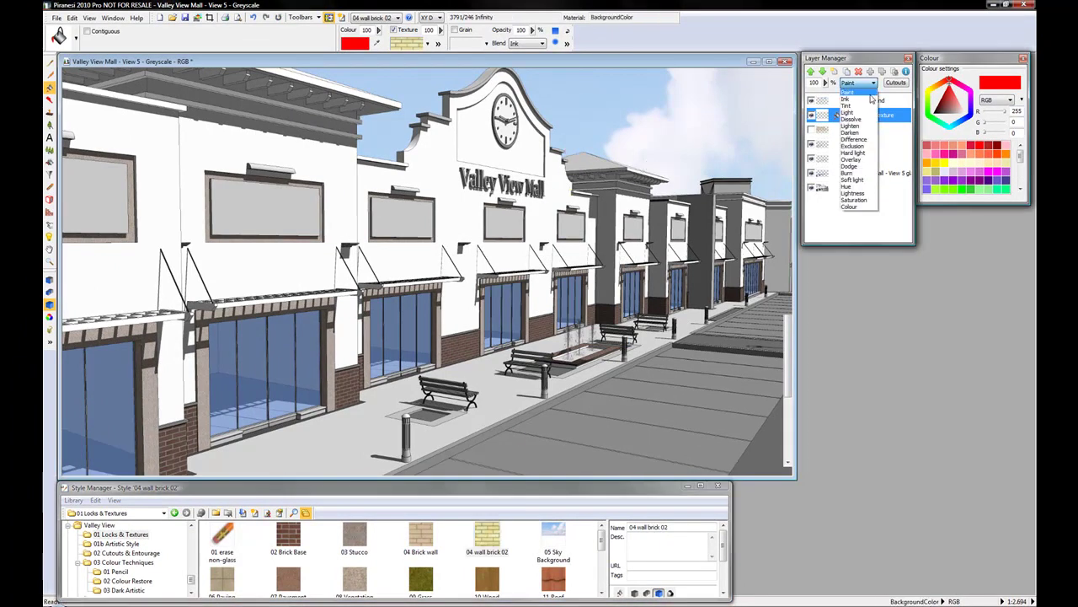
{"action": "left_click", "coordinate": [863, 103]}
{"action": "left_click", "coordinate": [533, 204]}
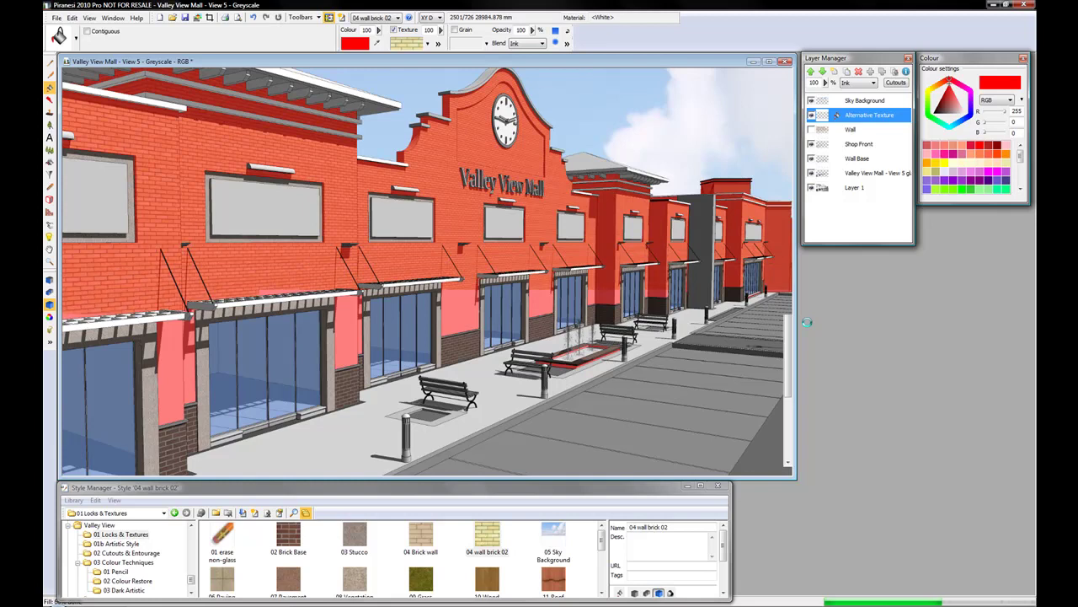
{"action": "left_click", "coordinate": [811, 115]}
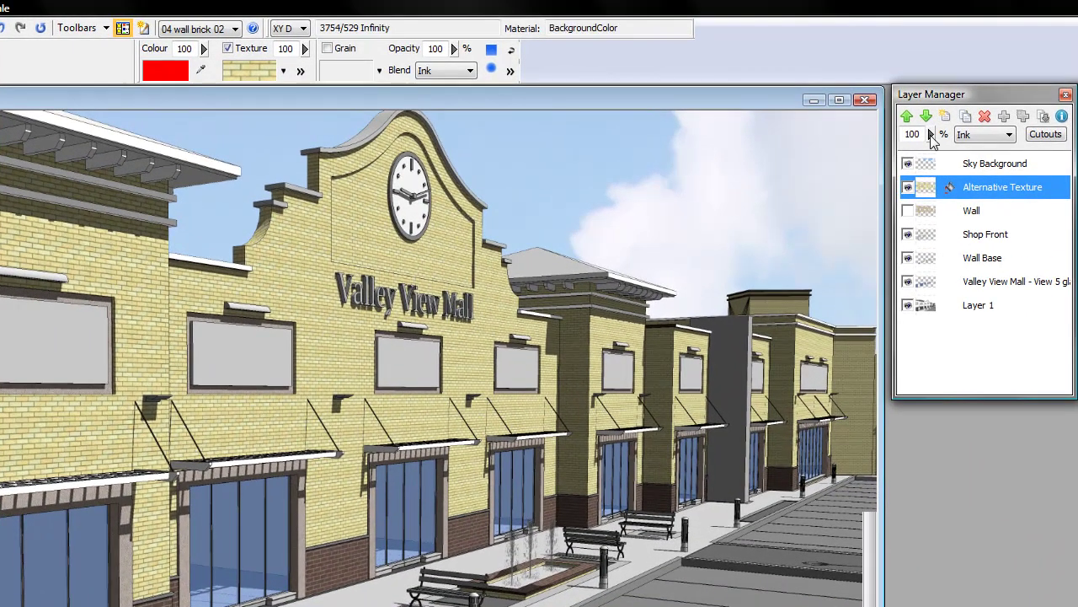
{"action": "left_click", "coordinate": [931, 135]}
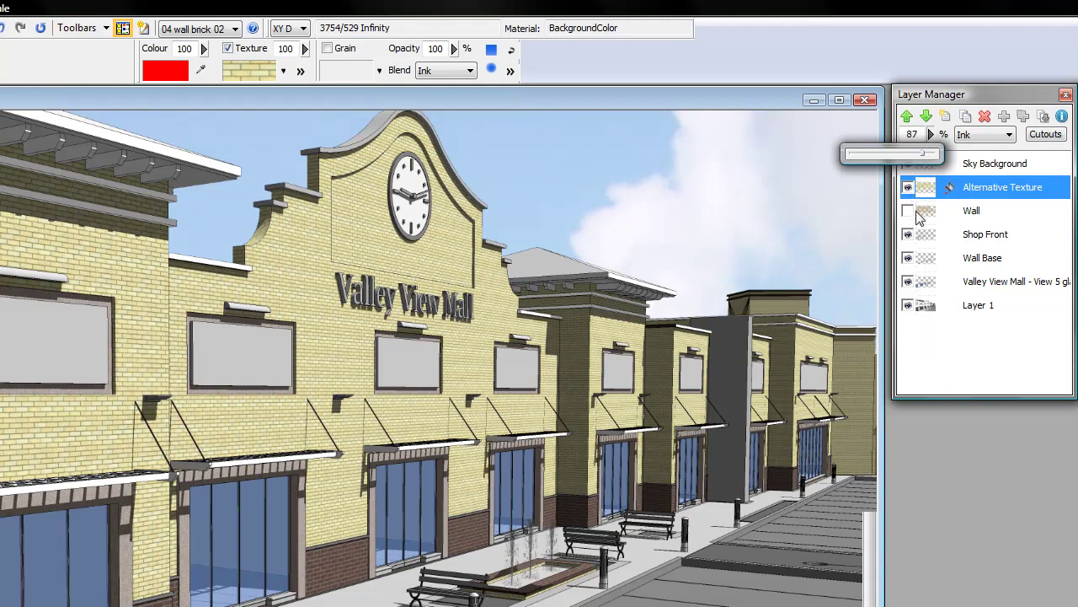
{"action": "left_click", "coordinate": [967, 214]}
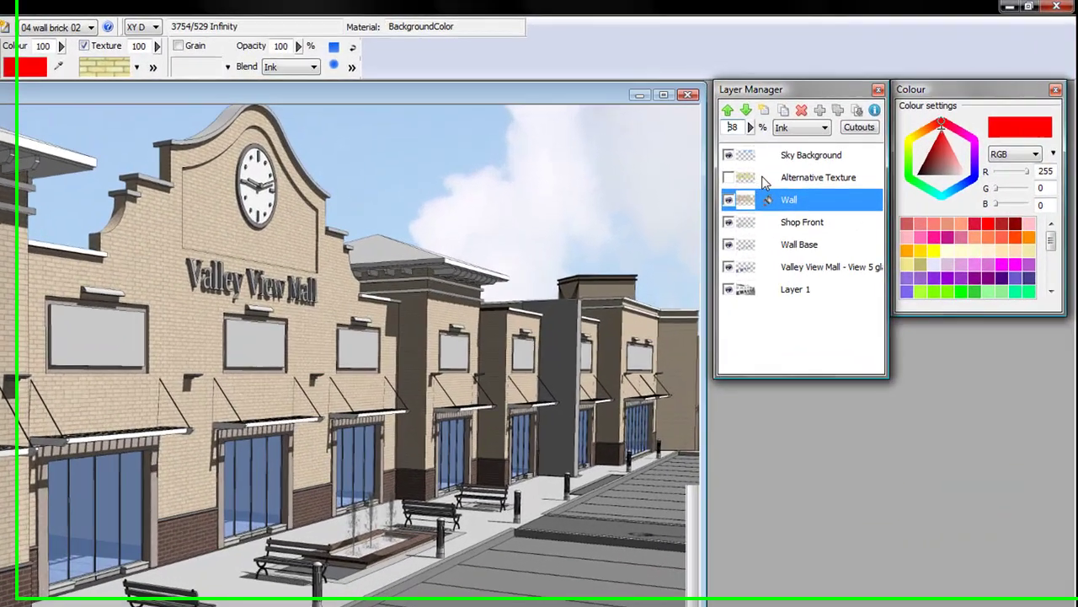
- Toggle layer visibility to compare the textures, then add a new layer at the top
{"action": "left_click", "coordinate": [741, 186]}
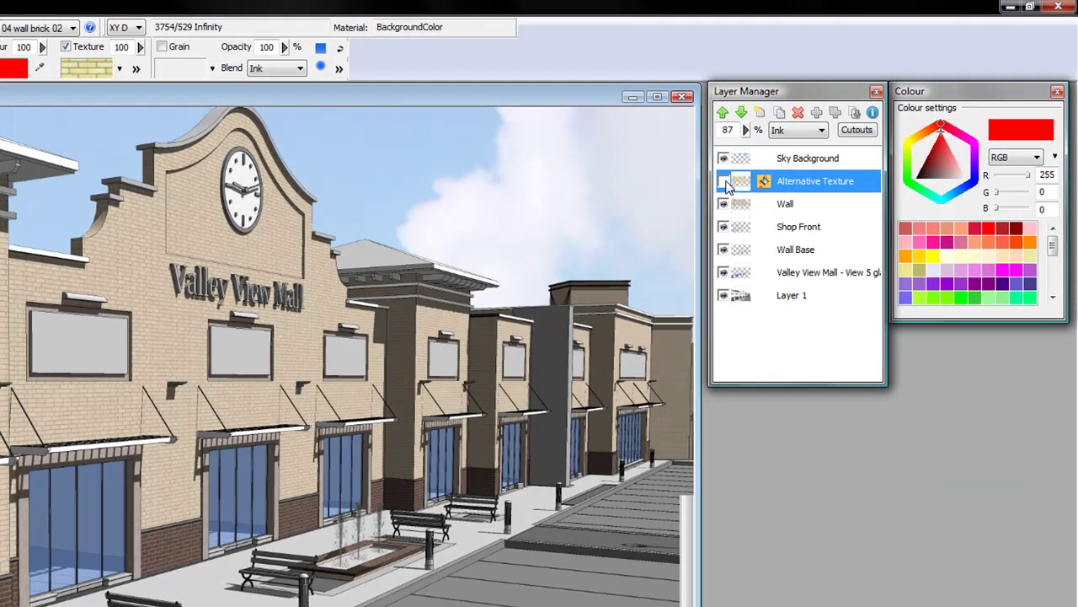
{"action": "left_click", "coordinate": [723, 203]}
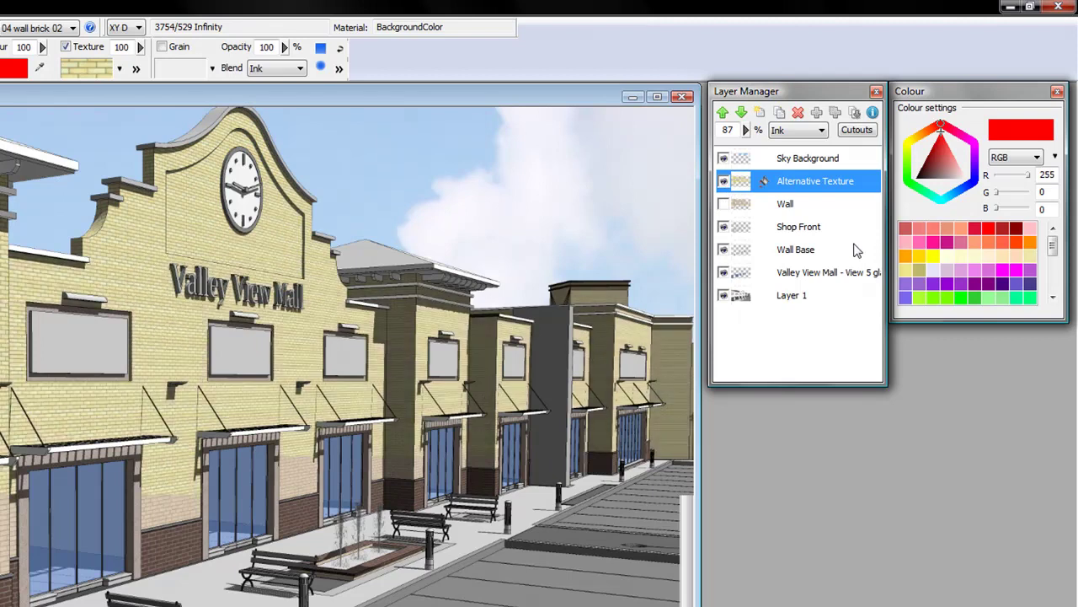
{"action": "left_click", "coordinate": [723, 203]}
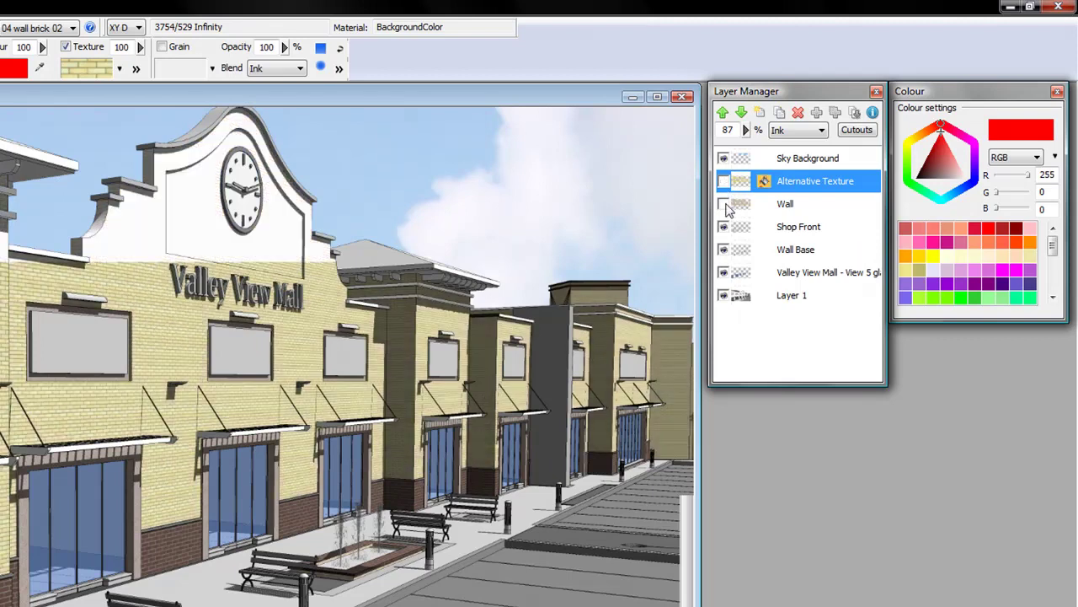
{"action": "left_click", "coordinate": [792, 209]}
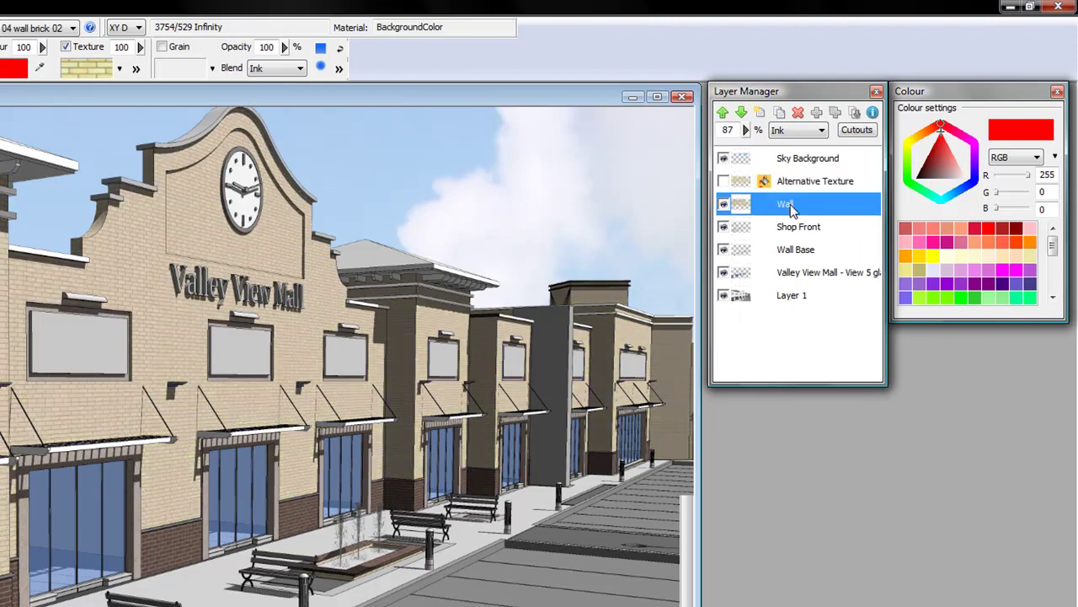
{"action": "left_click", "coordinate": [791, 161]}
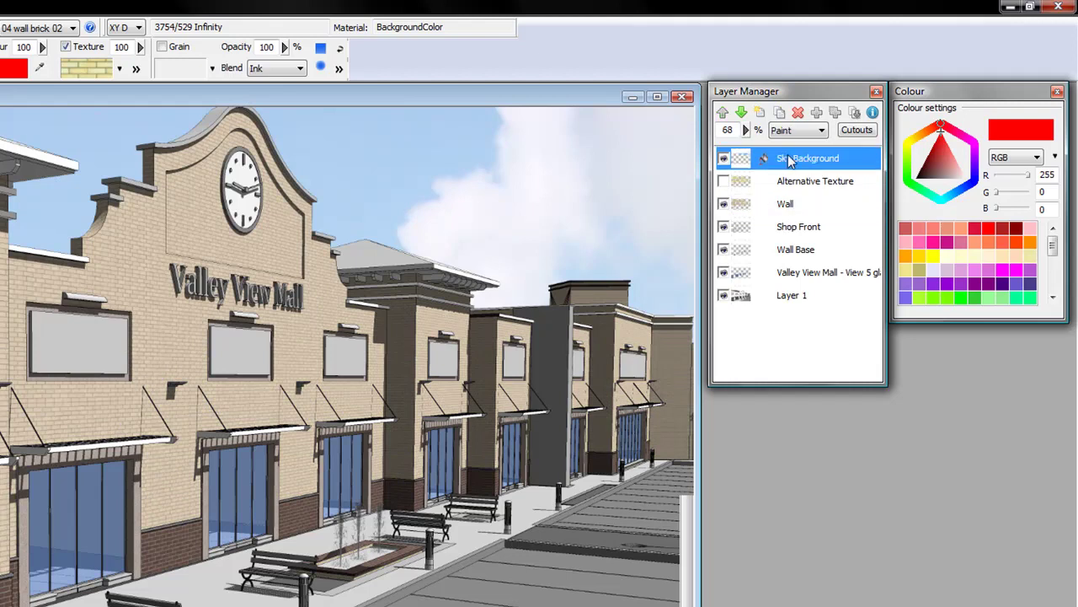
{"action": "left_click", "coordinate": [759, 113]}
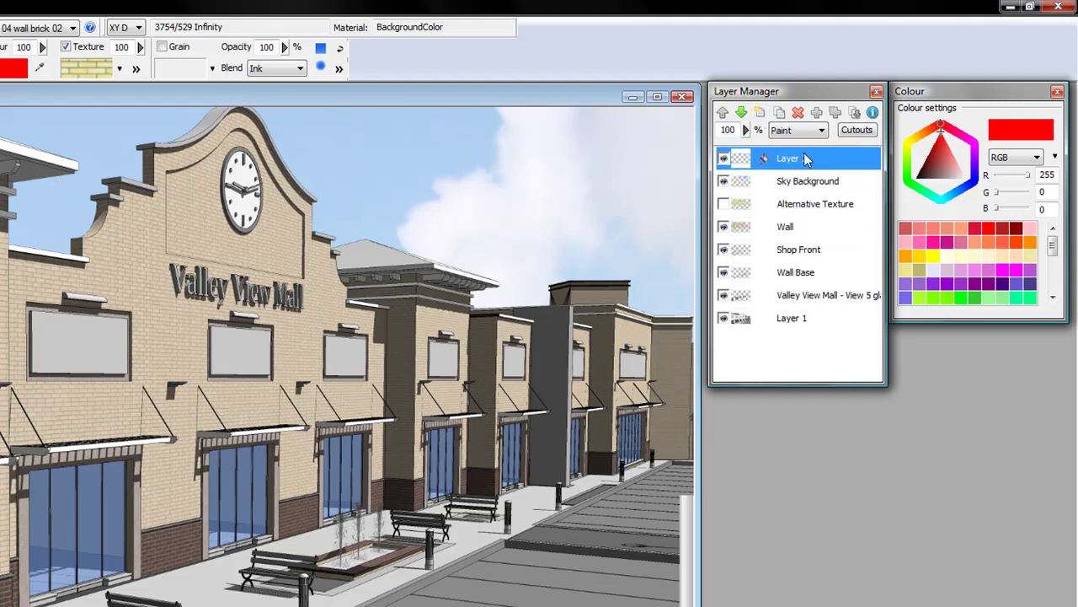
- Rename the new layer to 'Ink Layer'
{"action": "right_click", "coordinate": [782, 170]}
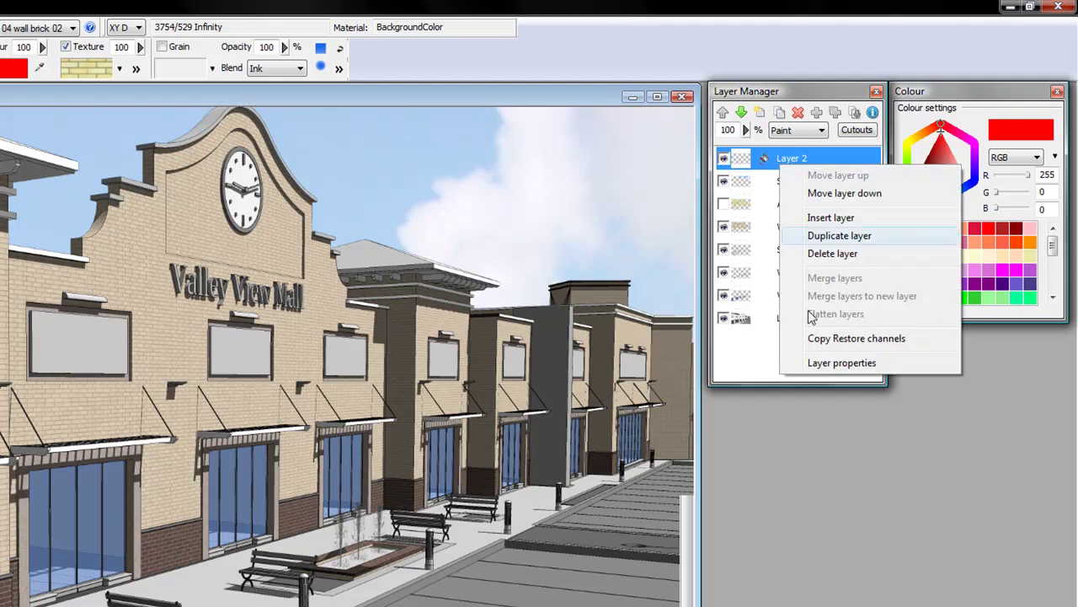
{"action": "left_click", "coordinate": [822, 364]}
{"action": "left_click_drag", "start_coordinate": [264, 453], "coordinate": [216, 444]}
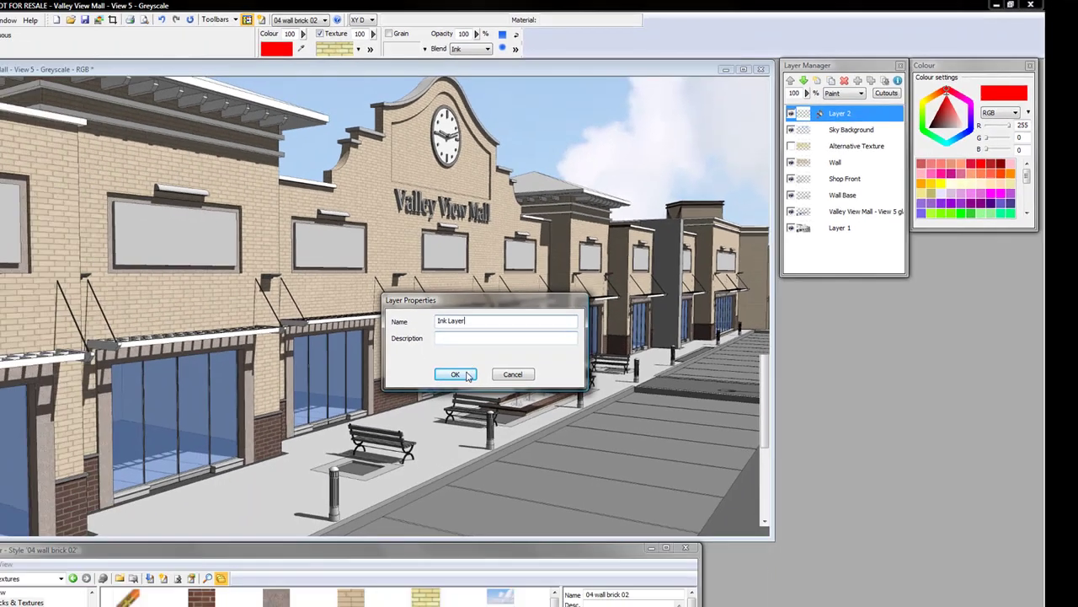
{"action": "key", "text": "Return"}
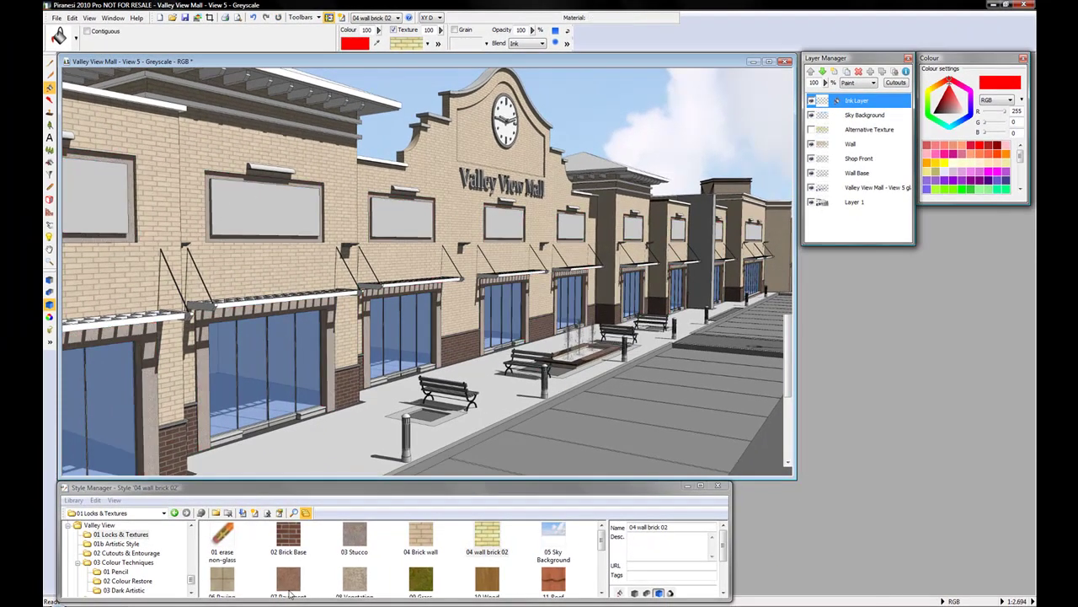
- Set Ink Layer to Ink blend and fill the sidewalk with 06 Paving, keeping the road grey
{"action": "left_click", "coordinate": [223, 580]}
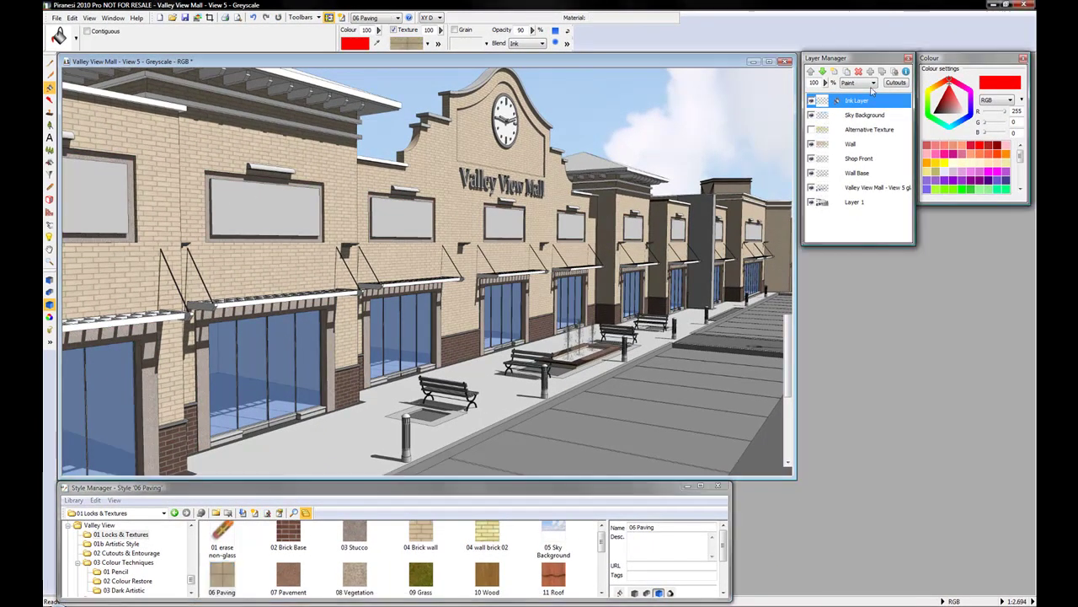
{"action": "left_click", "coordinate": [868, 83]}
{"action": "left_click", "coordinate": [868, 102]}
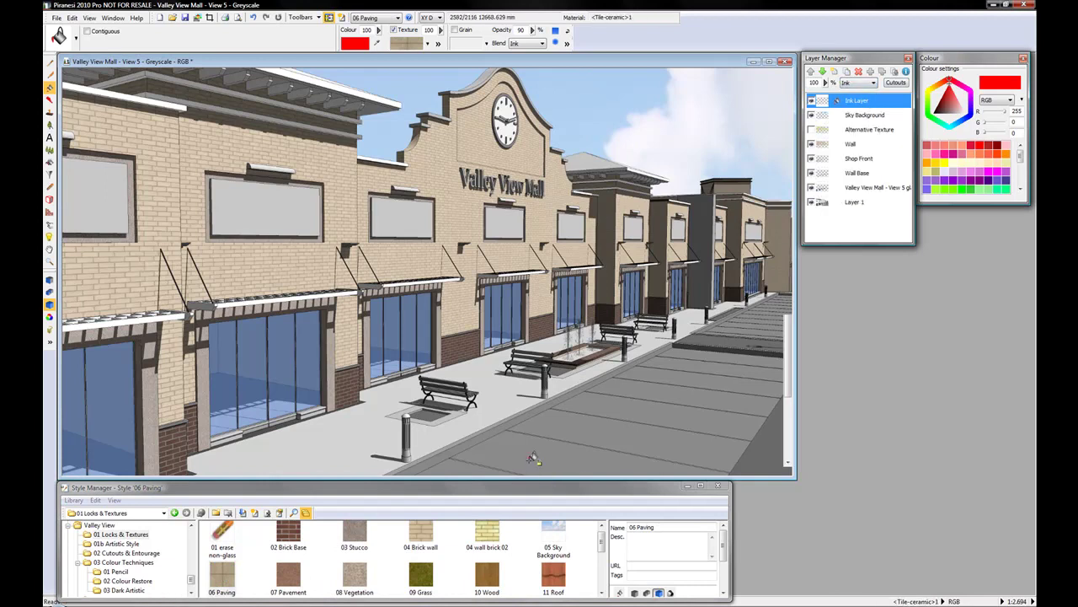
{"action": "left_click", "coordinate": [499, 412]}
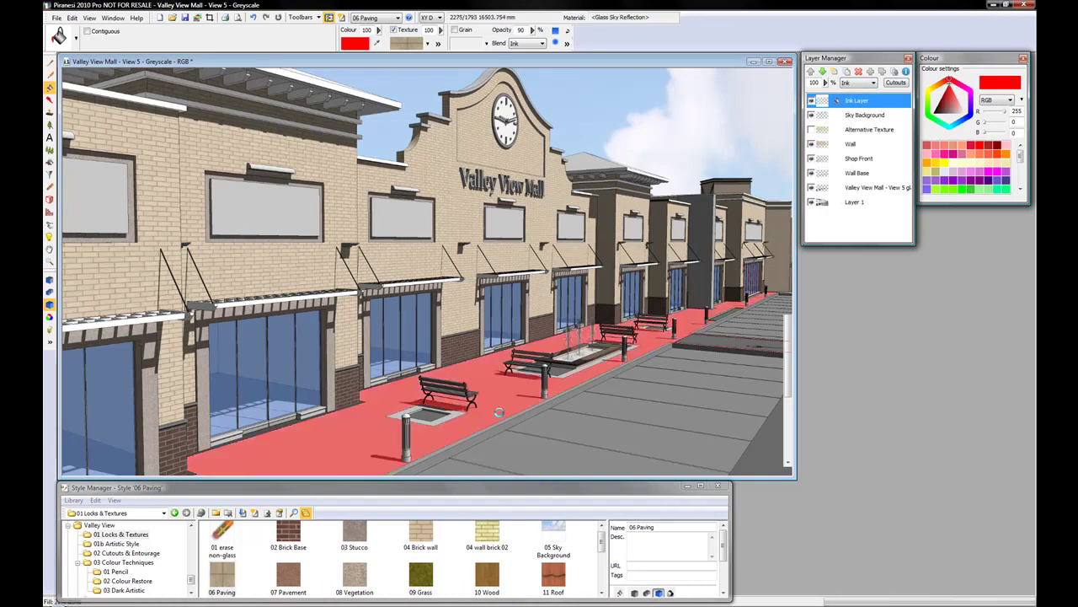
{"action": "key", "text": "ctrl+z"}
{"action": "left_click", "coordinate": [606, 418]}
{"action": "key", "text": "ctrl+z"}
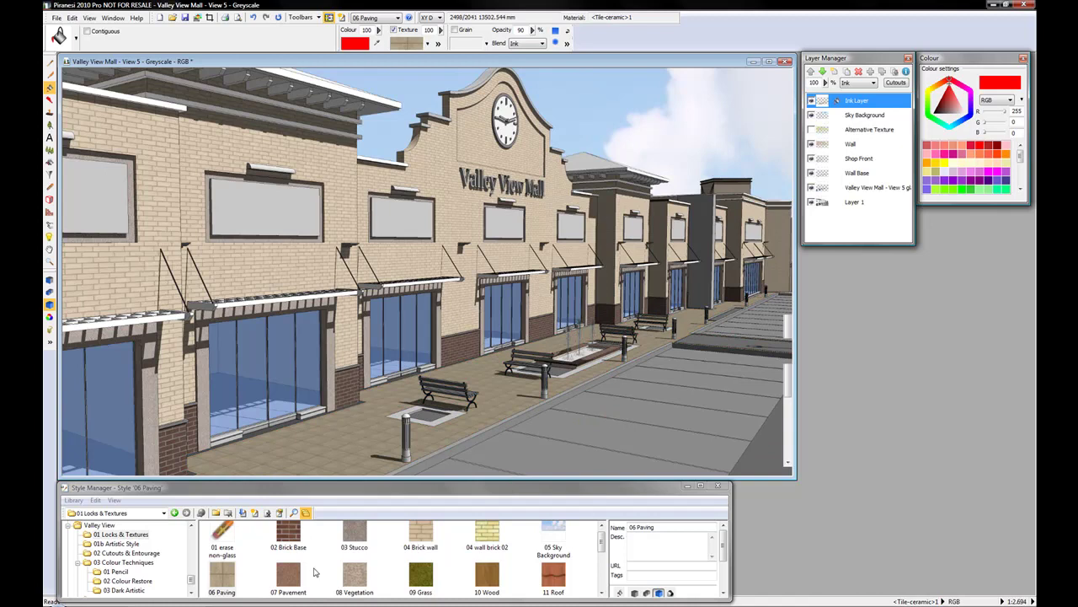
- Apply 07 Pavement to the kerb edges, select 08 Vegetation Box and 09 Grass, then add a layer
{"action": "left_click", "coordinate": [288, 576]}
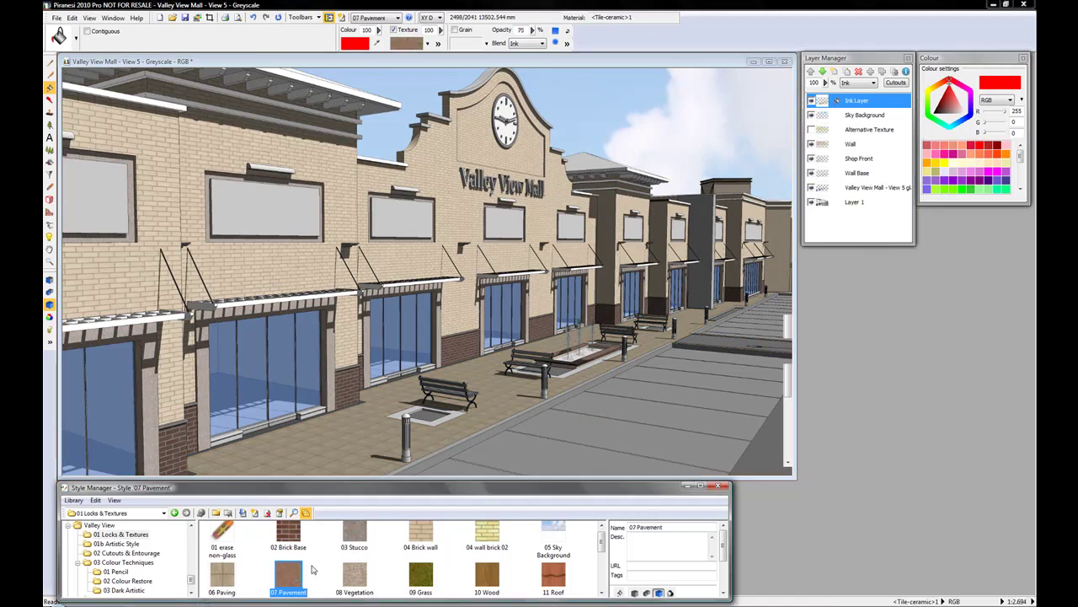
{"action": "left_click", "coordinate": [475, 437]}
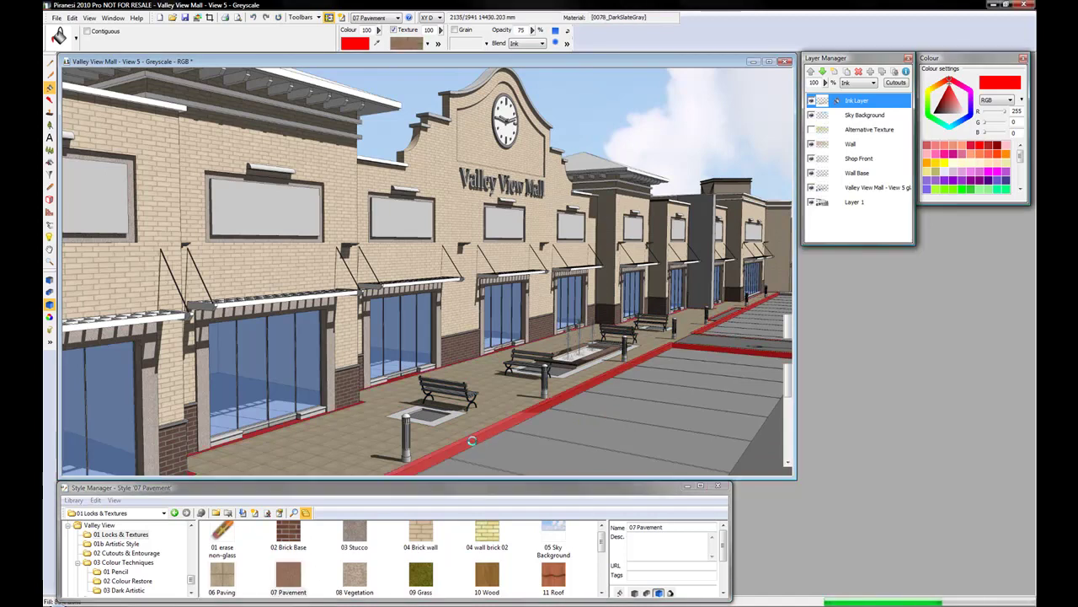
{"action": "key", "text": "ctrl+z"}
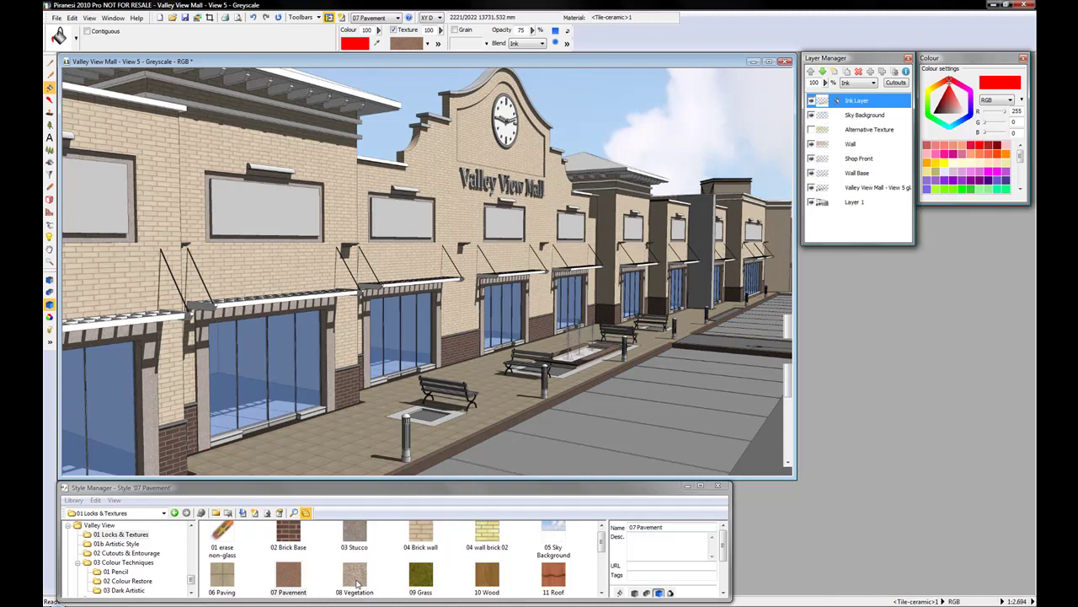
{"action": "left_click", "coordinate": [355, 578]}
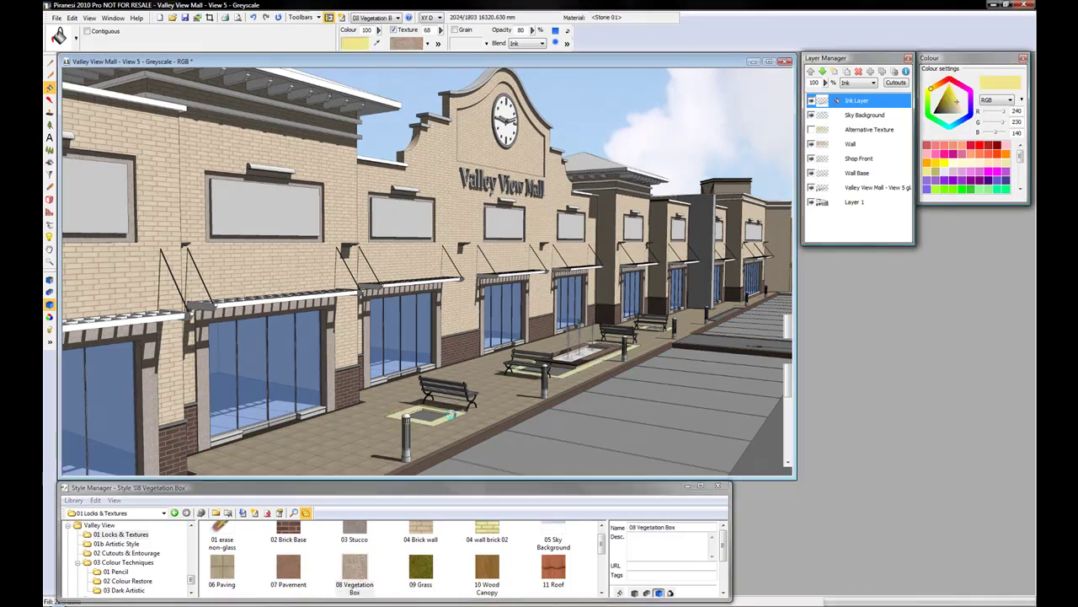
{"action": "left_click", "coordinate": [421, 569]}
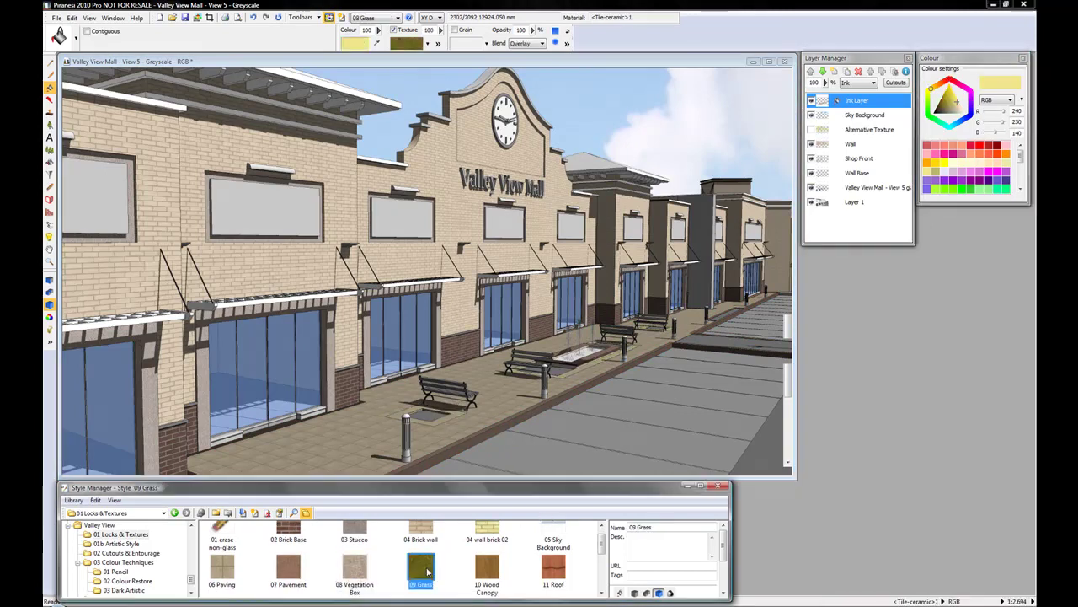
{"action": "left_click", "coordinate": [834, 70]}
- Name the new layer 'Overlay Layer' and set its blend mode to Overlay
{"action": "right_click", "coordinate": [864, 101]}
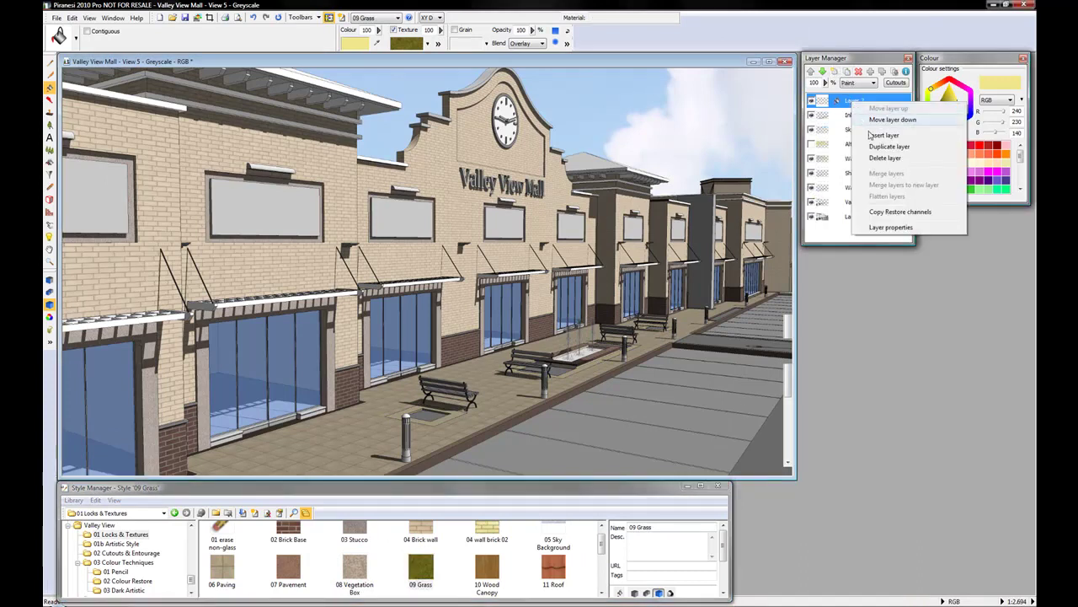
{"action": "left_click", "coordinate": [890, 226]}
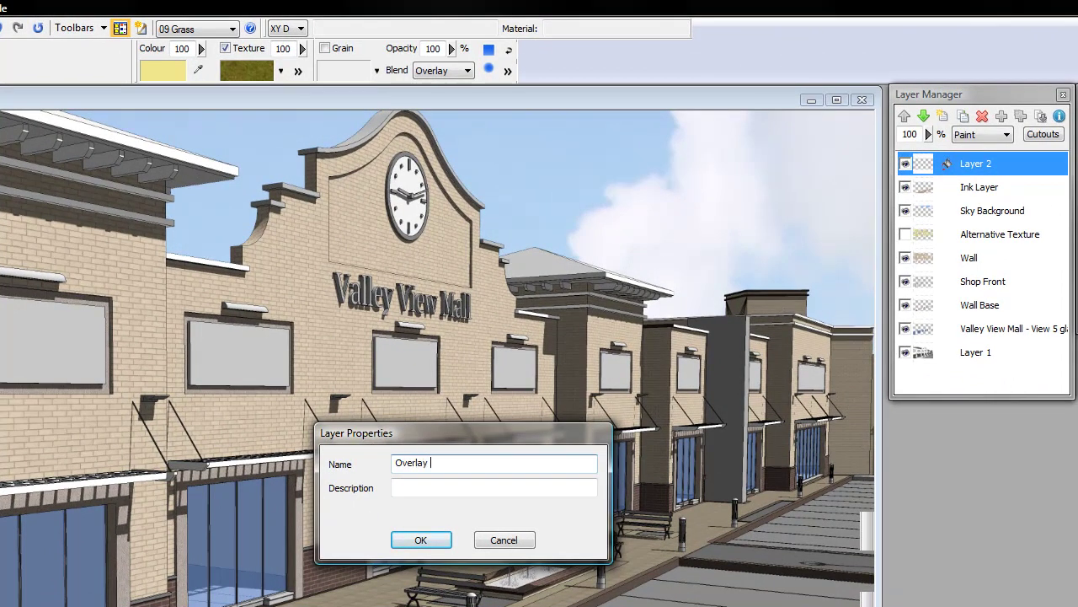
{"action": "left_click", "coordinate": [420, 539]}
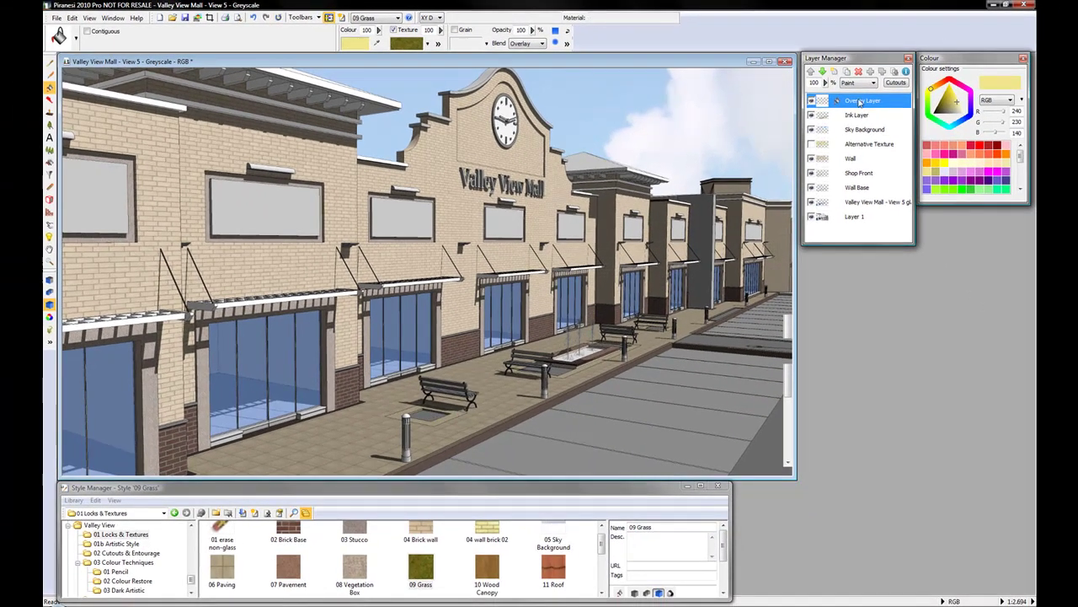
{"action": "left_click", "coordinate": [868, 82]}
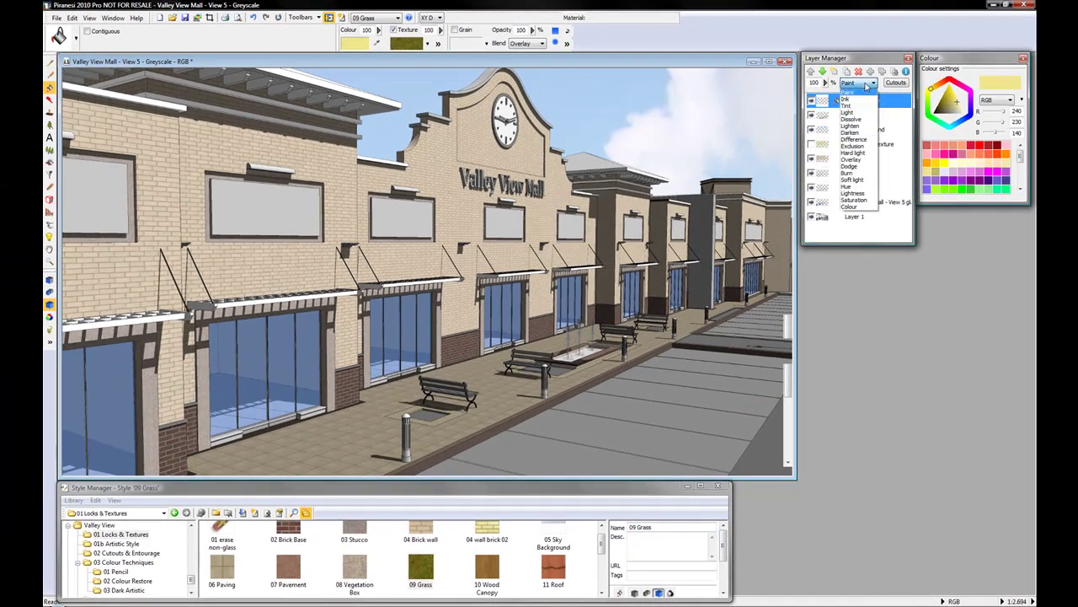
{"action": "left_click", "coordinate": [851, 159]}
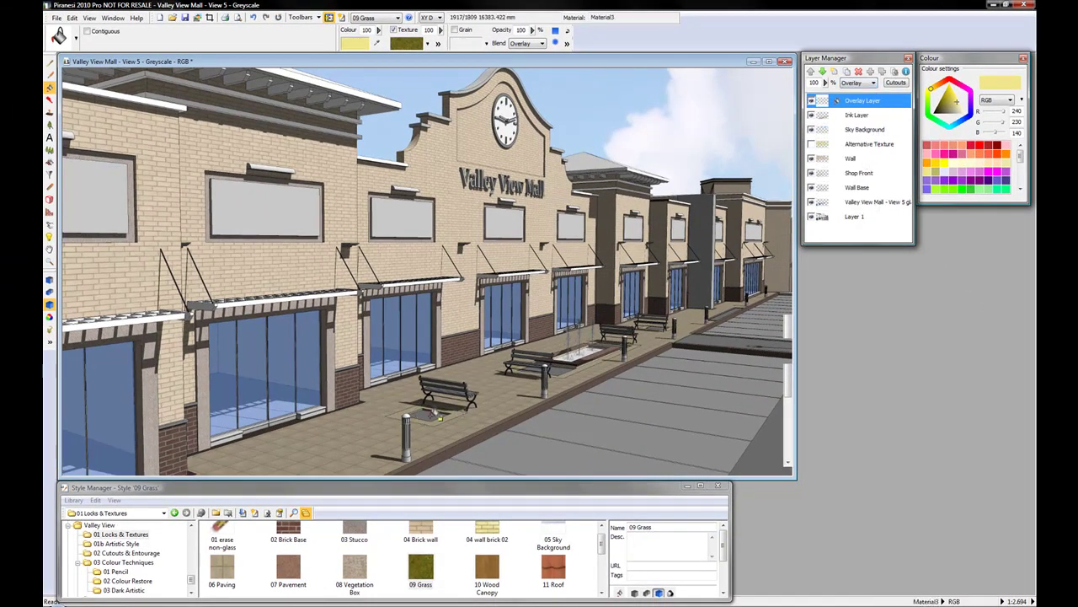
- Paint the planter strips grass, canopy beams 10 Wood Canopy on the Ink Layer, and the roof red tiles
{"action": "left_click", "coordinate": [434, 413]}
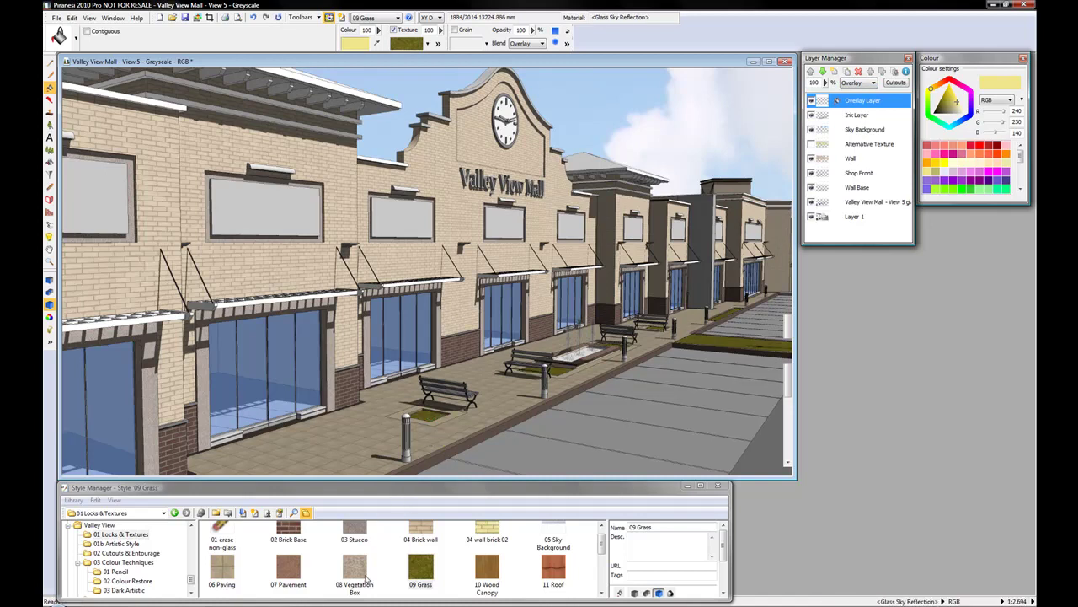
{"action": "left_click", "coordinate": [487, 571]}
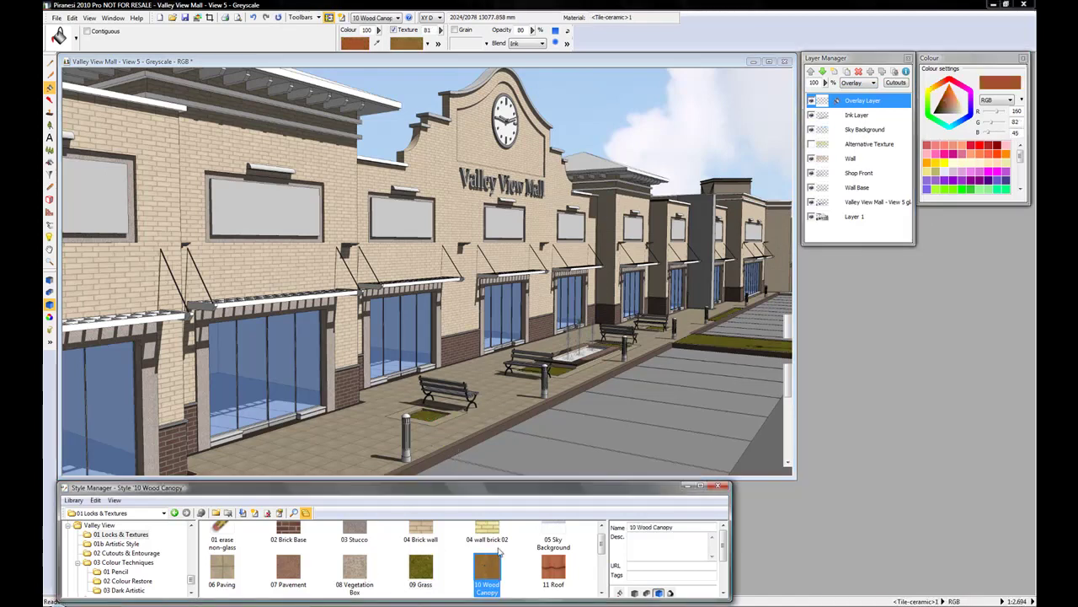
{"action": "left_click", "coordinate": [853, 117]}
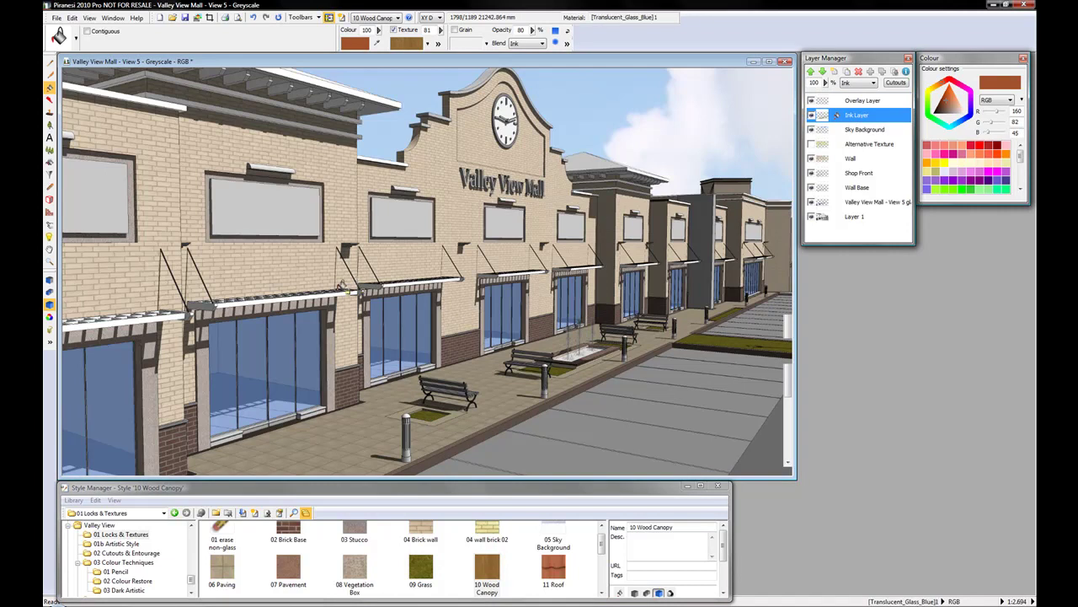
{"action": "left_click", "coordinate": [323, 293]}
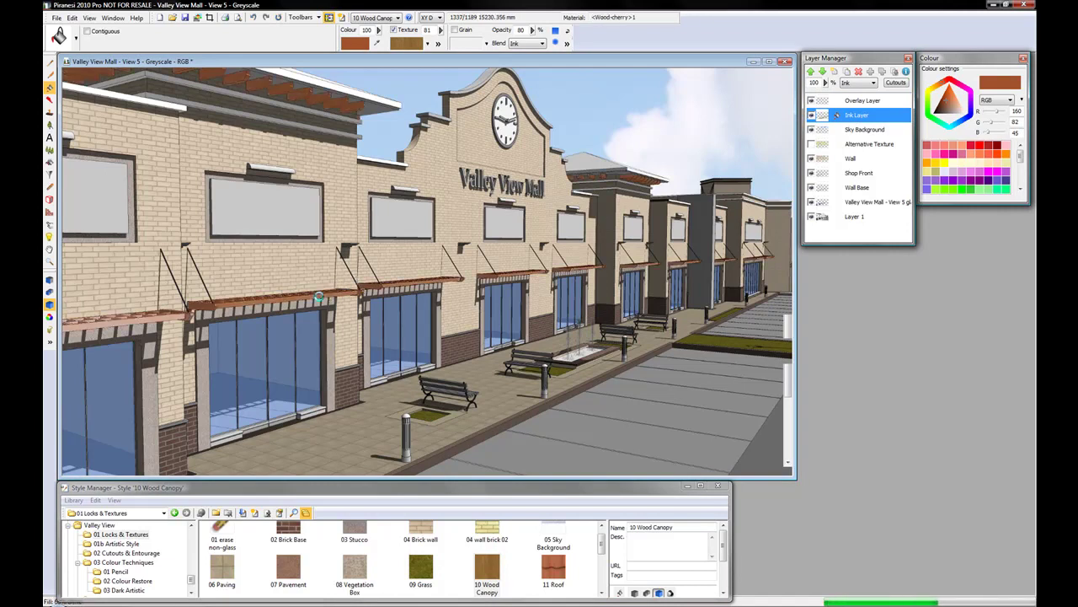
{"action": "left_click", "coordinate": [553, 571]}
{"action": "left_click", "coordinate": [588, 159]}
- Darken the roof edges with 12 Edge and tint the sign boards light blue on the Overlay Layer
{"action": "scroll", "coordinate": [600, 556], "scroll_direction": "down", "scroll_amount": 1}
{"action": "left_click", "coordinate": [220, 565]}
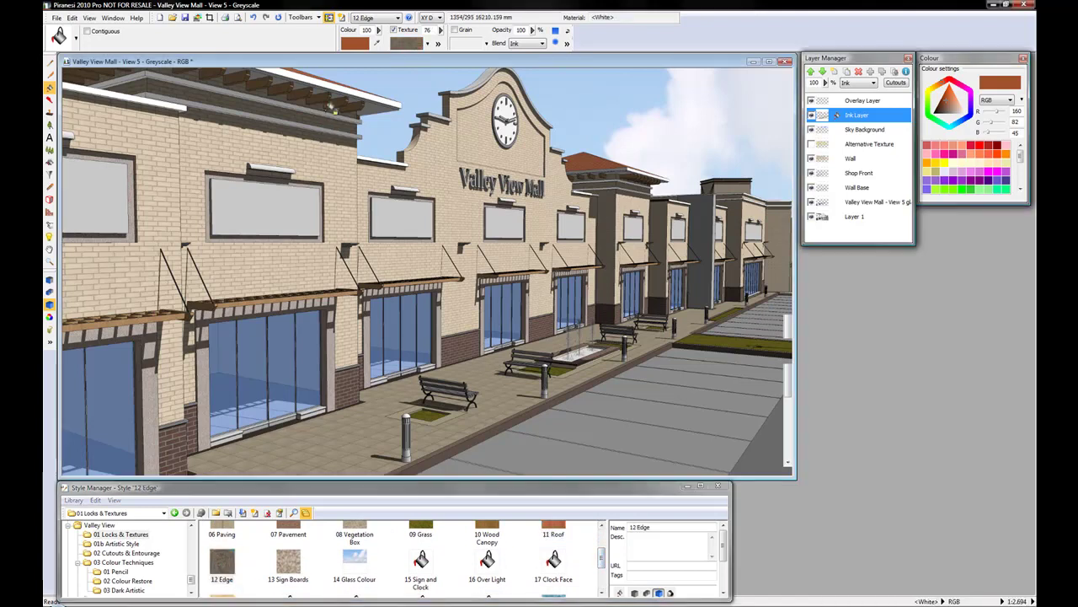
{"action": "left_click", "coordinate": [375, 158]}
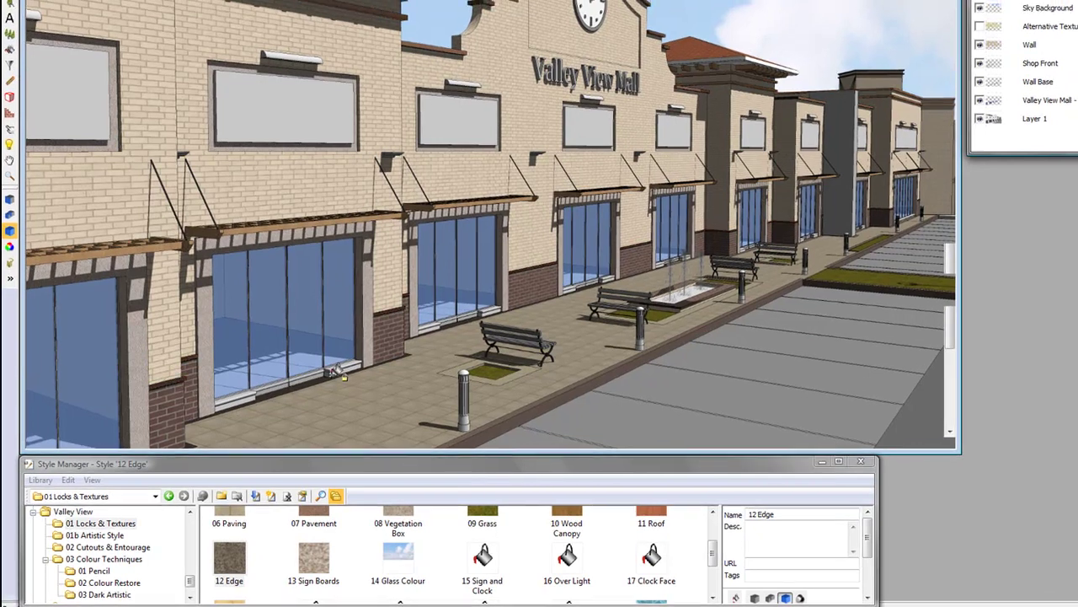
{"action": "left_click", "coordinate": [315, 557]}
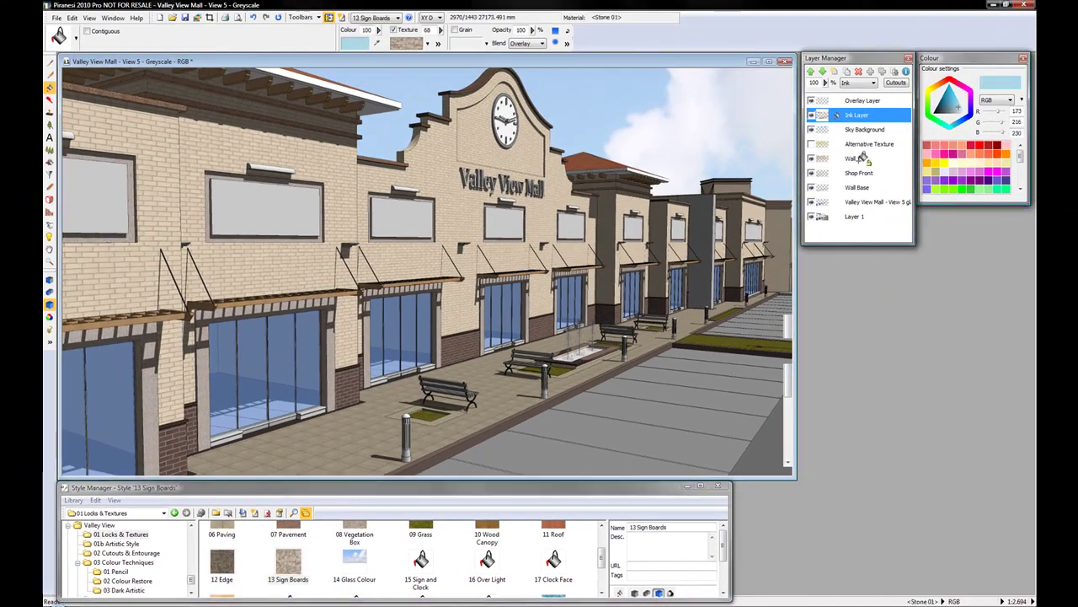
{"action": "left_click", "coordinate": [862, 102]}
{"action": "left_click", "coordinate": [403, 219]}
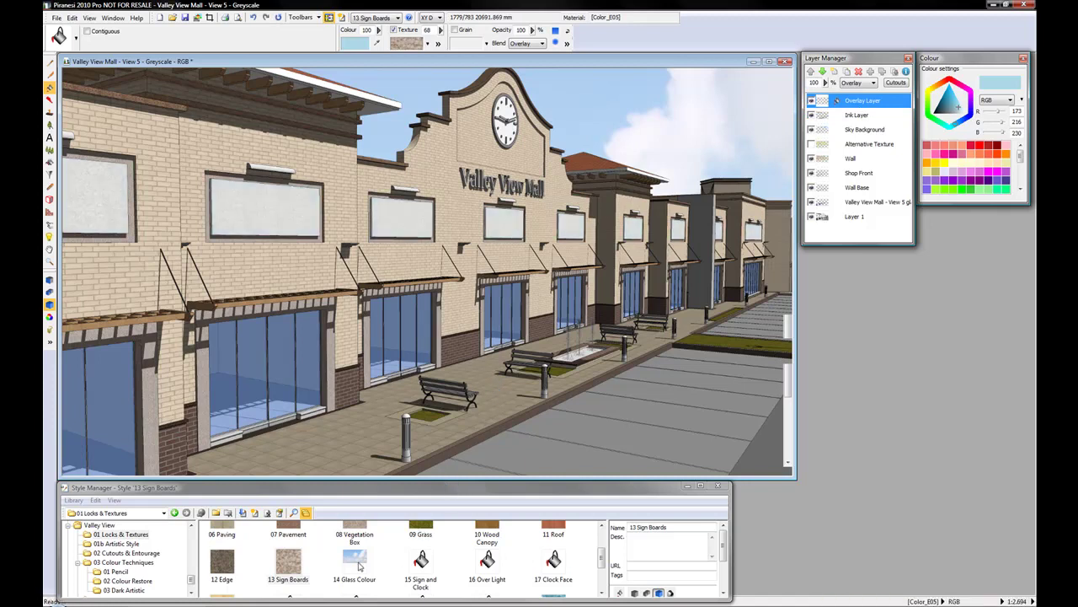
- Paint the clock face gold, then fill the white roof band dark with 16 Over Light on the Ink Layer
{"action": "left_click", "coordinate": [421, 561]}
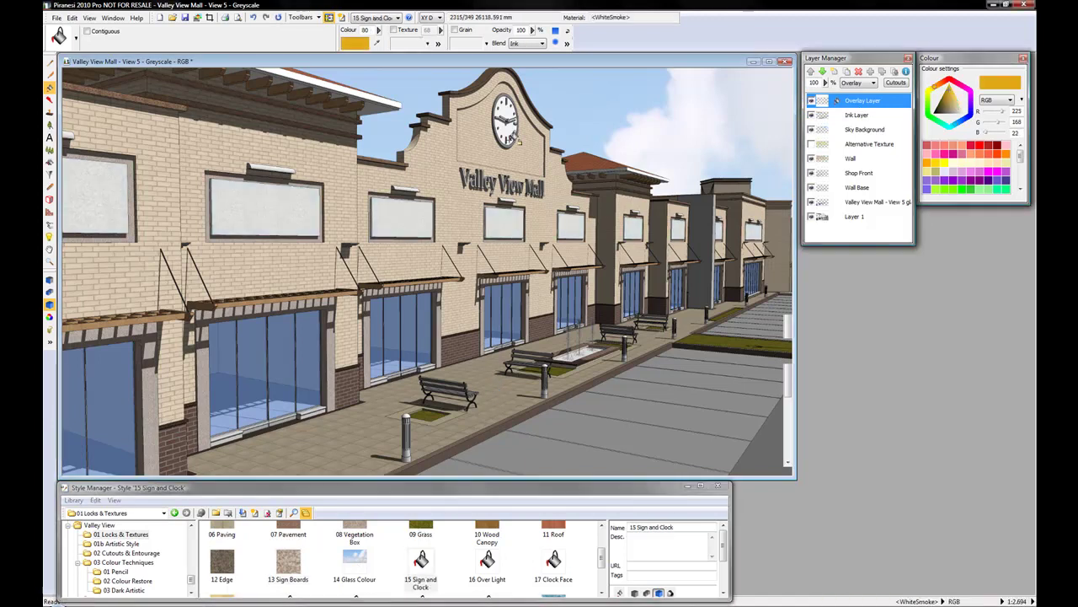
{"action": "left_click", "coordinate": [506, 119]}
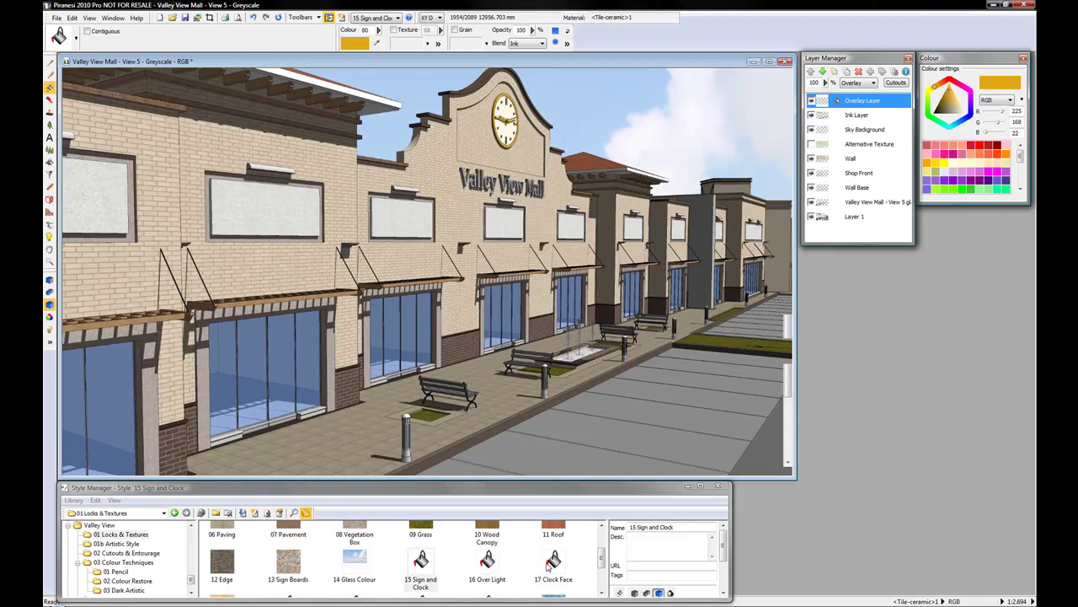
{"action": "left_click", "coordinate": [487, 562]}
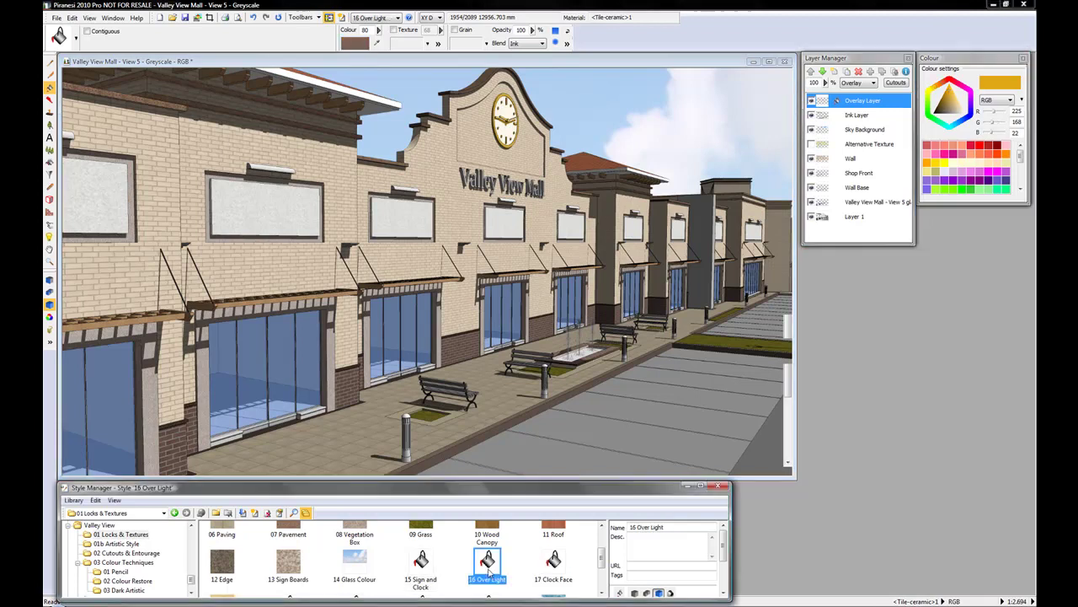
{"action": "left_click", "coordinate": [868, 115]}
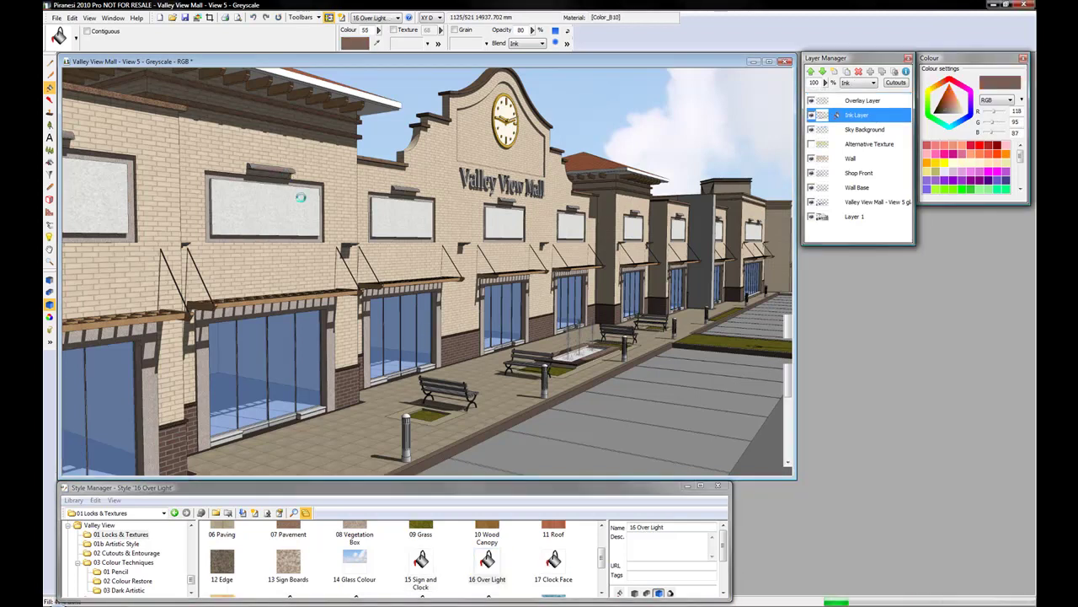
{"action": "left_click", "coordinate": [335, 86]}
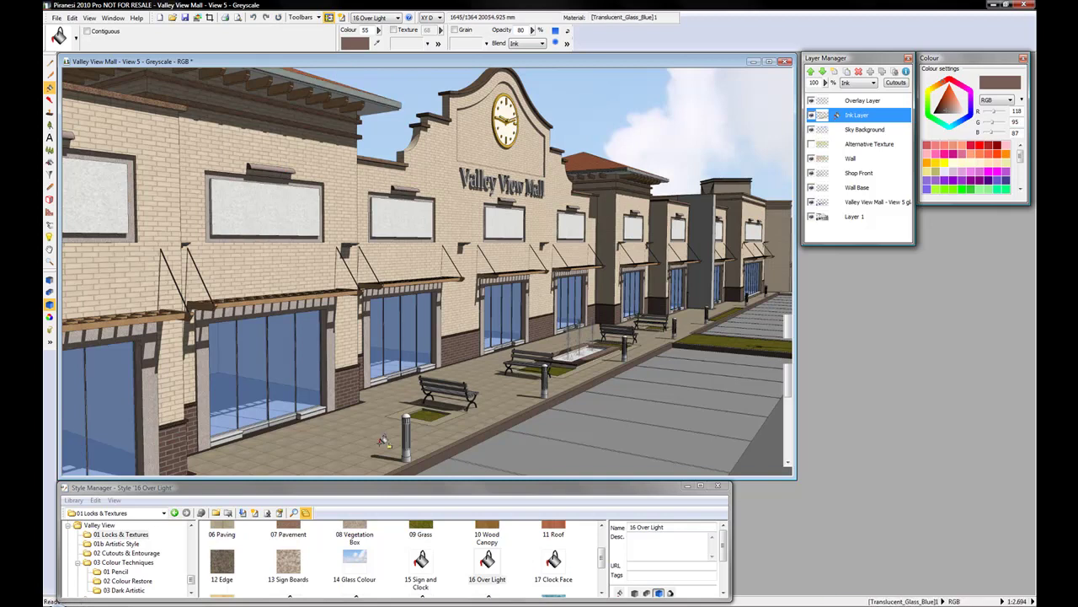
- Paint all the benches light wood with the 18 Bench style on the Overlay Layer
{"action": "scroll", "coordinate": [291, 560], "scroll_direction": "up", "scroll_amount": 3}
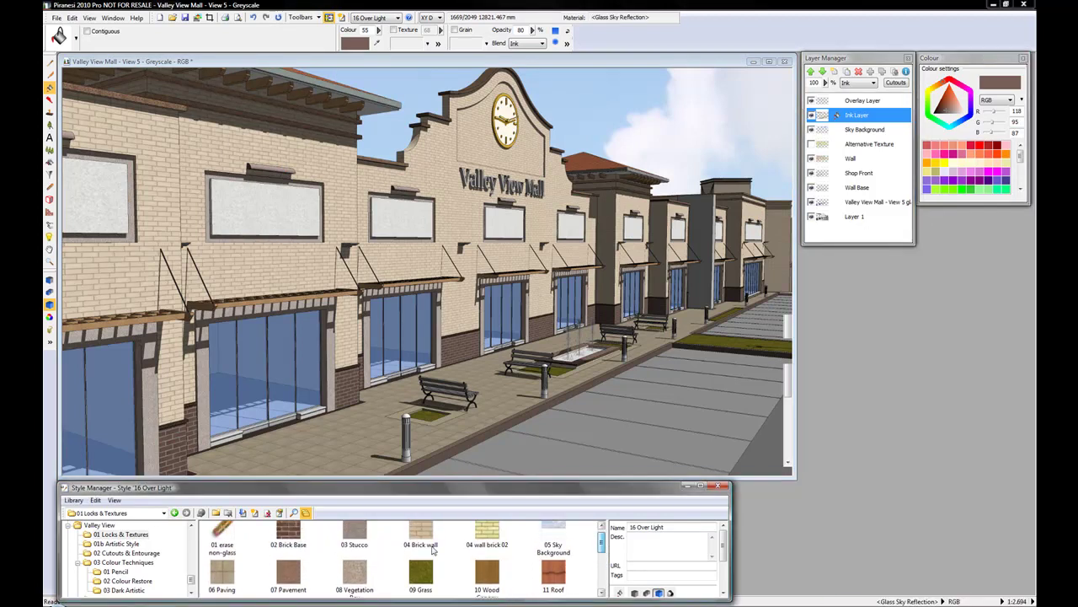
{"action": "left_click", "coordinate": [294, 537]}
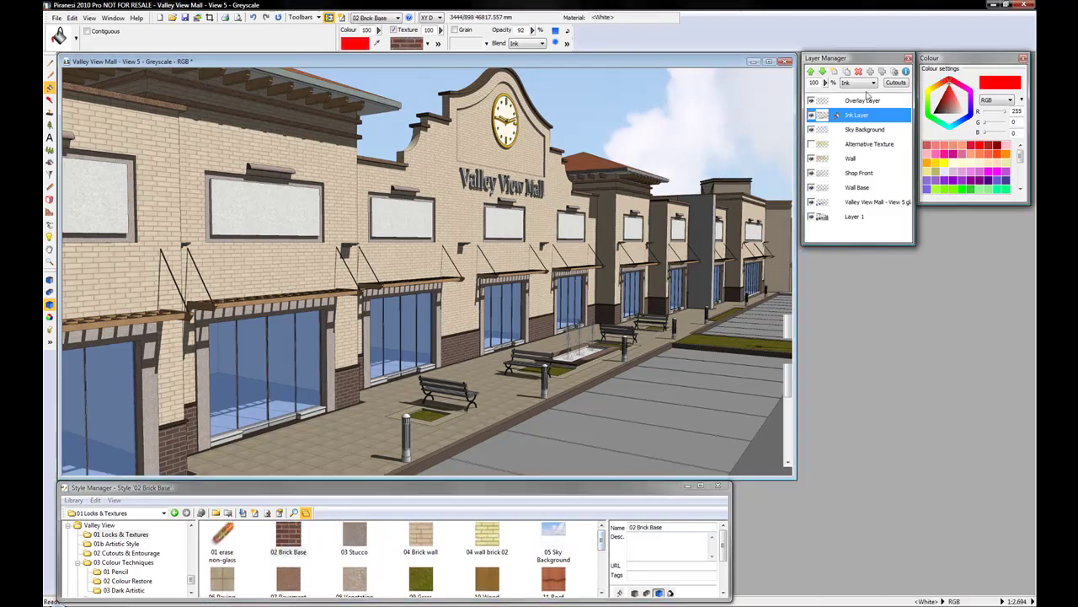
{"action": "left_click", "coordinate": [866, 101]}
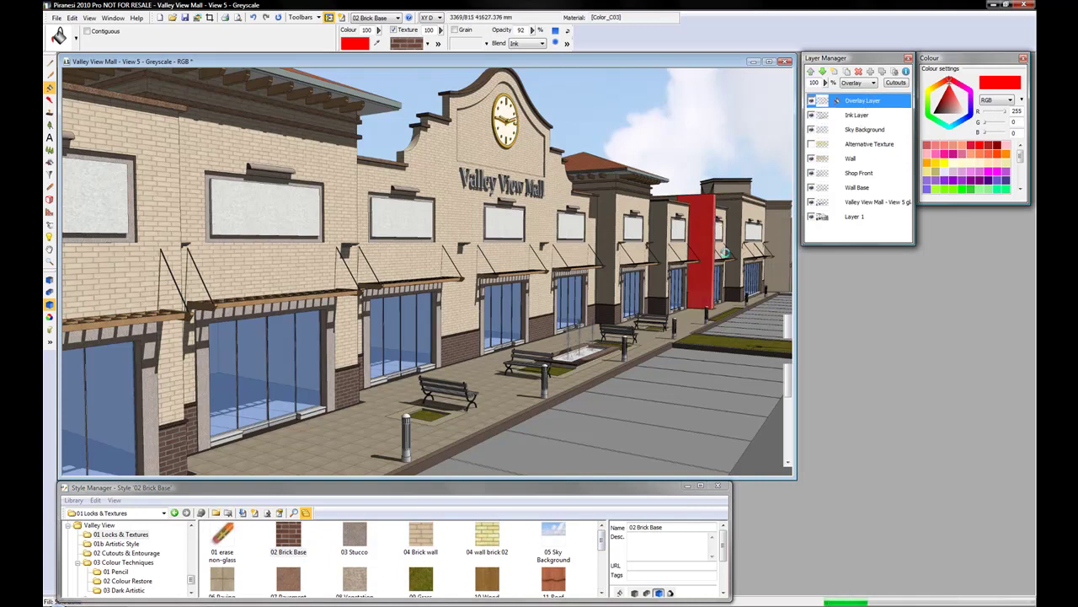
{"action": "scroll", "coordinate": [603, 546], "scroll_direction": "down", "scroll_amount": 3}
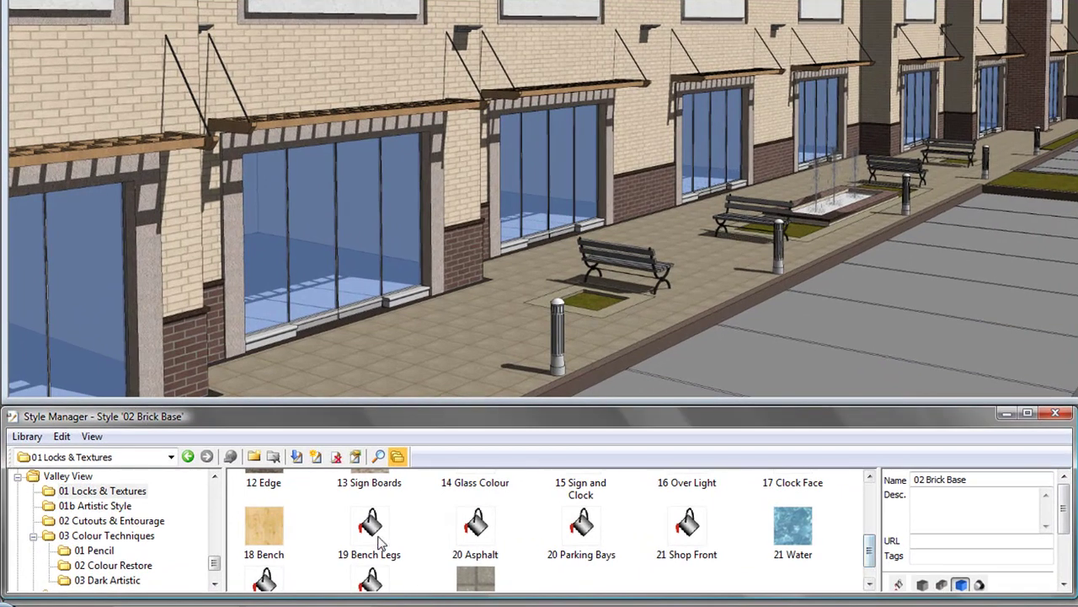
{"action": "left_click", "coordinate": [282, 526]}
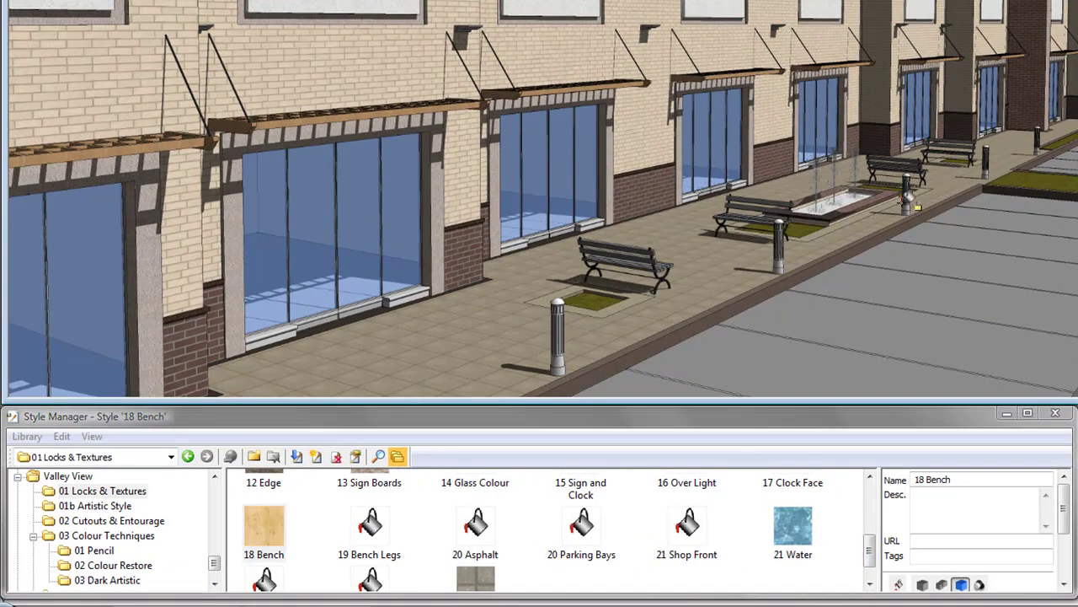
{"action": "left_click", "coordinate": [631, 258]}
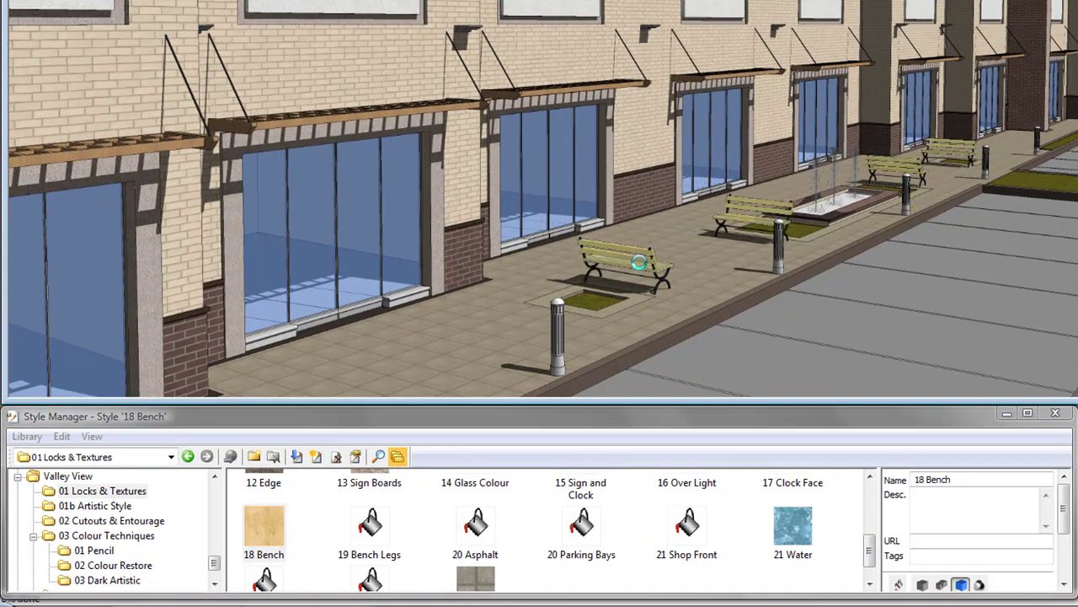
{"action": "left_click", "coordinate": [476, 525]}
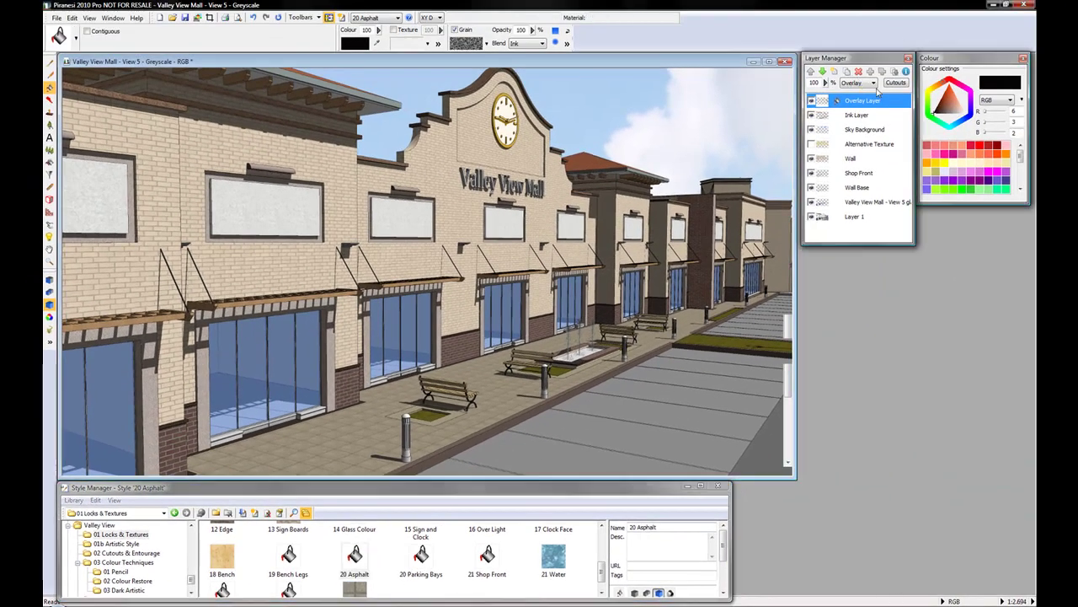
- Fill the road with dark asphalt on the Ink Layer
{"action": "left_click", "coordinate": [867, 115]}
{"action": "left_click", "coordinate": [625, 430]}
{"action": "scroll", "coordinate": [597, 418], "scroll_direction": "up", "scroll_amount": 1}
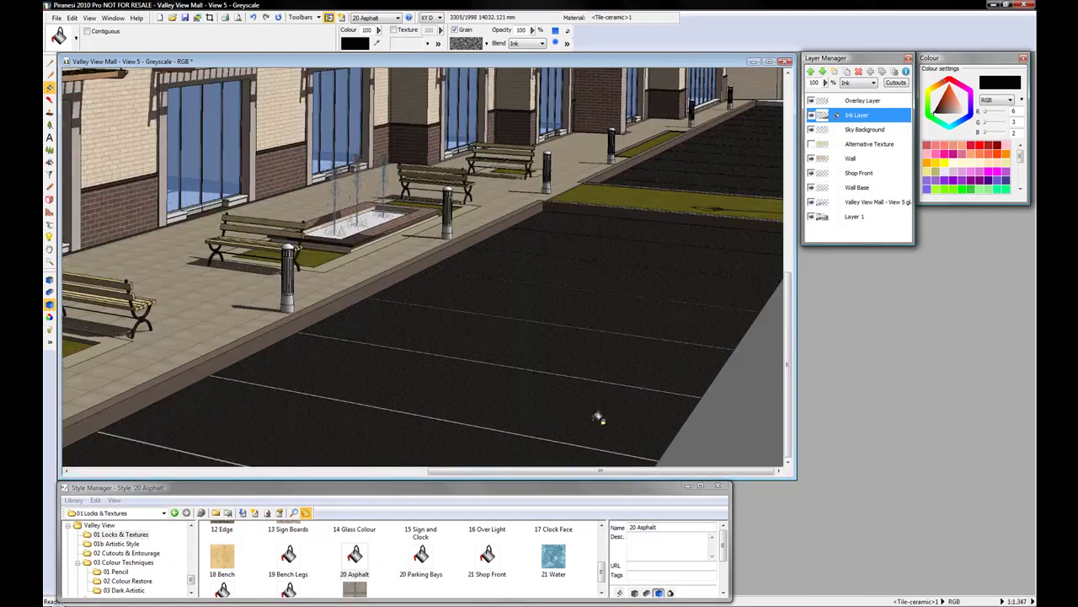
{"action": "scroll", "coordinate": [590, 403], "scroll_direction": "up", "scroll_amount": 1}
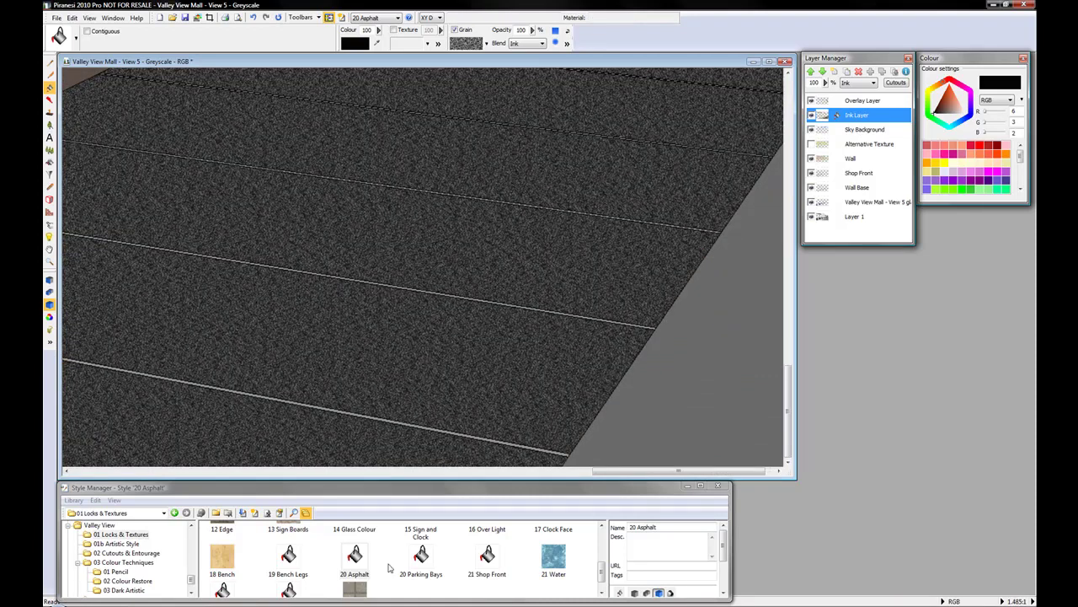
- Mark the parking bay lines yellow with 20 Parking Bays, undoing the two stray yellow floods
{"action": "left_click", "coordinate": [422, 556]}
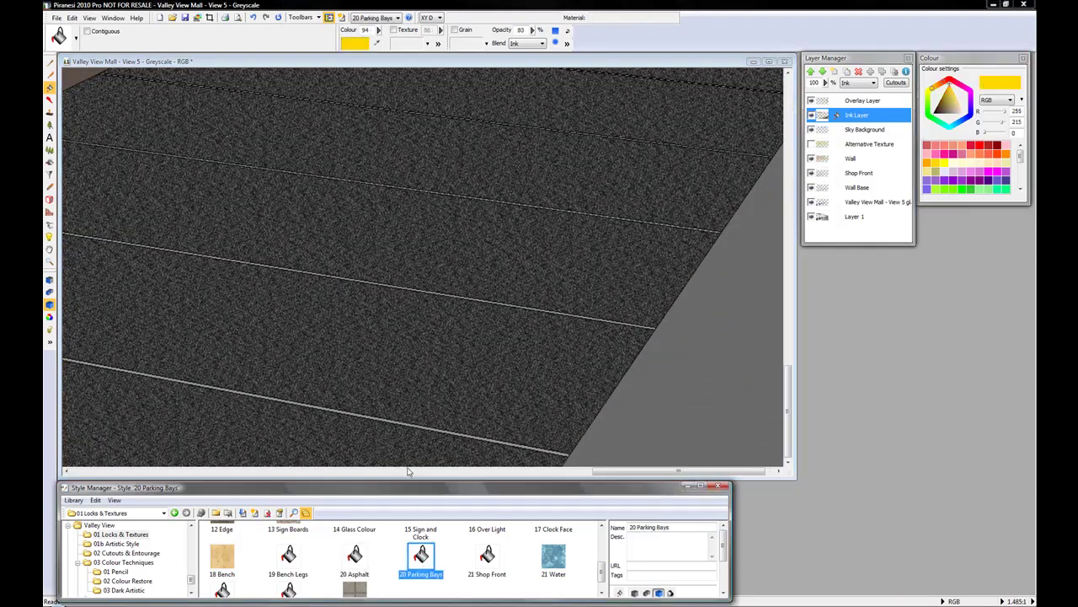
{"action": "left_click", "coordinate": [406, 422]}
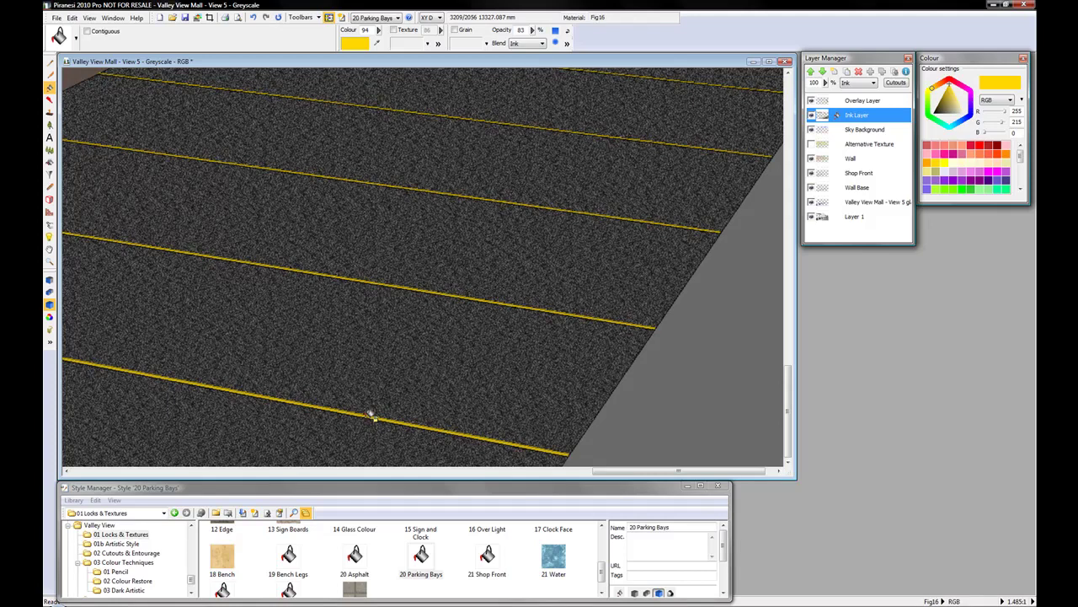
{"action": "left_click", "coordinate": [369, 414]}
{"action": "scroll", "coordinate": [571, 447], "scroll_direction": "down", "scroll_amount": 3}
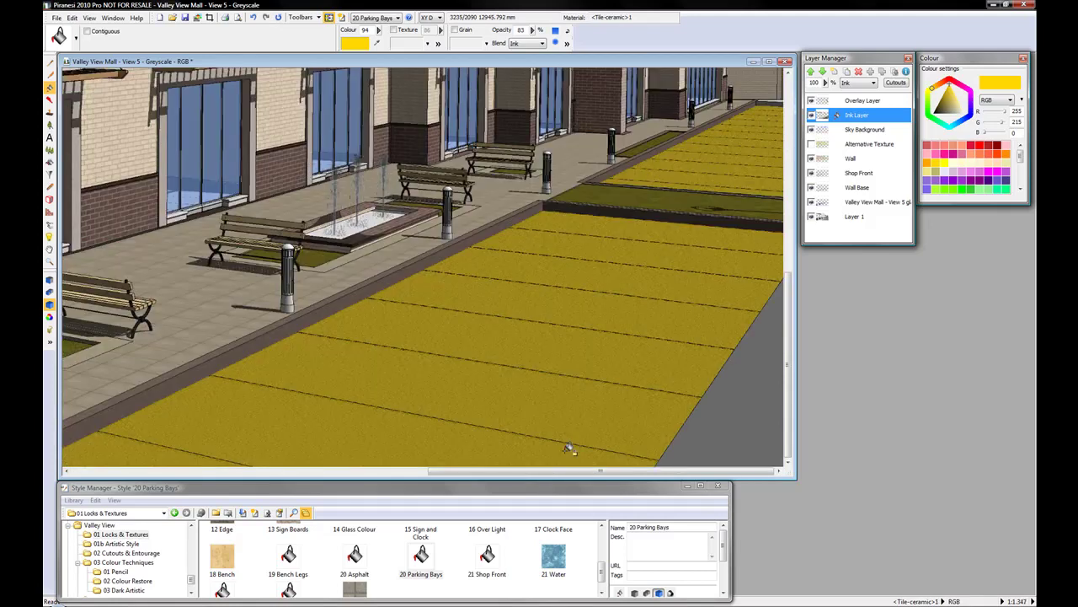
{"action": "key", "text": "ctrl+z"}
{"action": "left_click", "coordinate": [557, 341]}
{"action": "key", "text": "ctrl+z"}
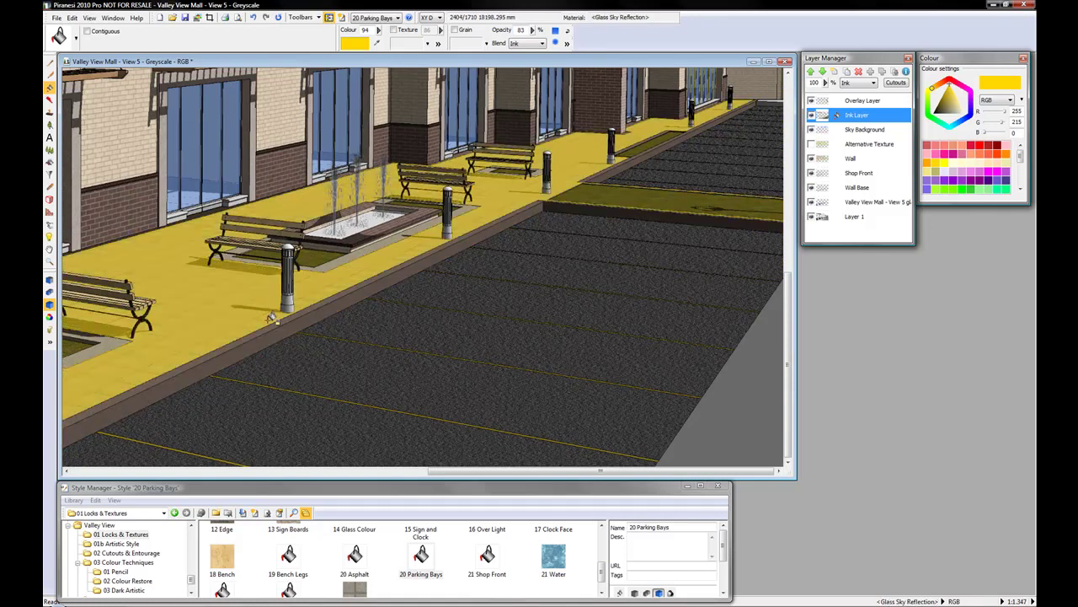
{"action": "scroll", "coordinate": [660, 427], "scroll_direction": "down", "scroll_amount": 2}
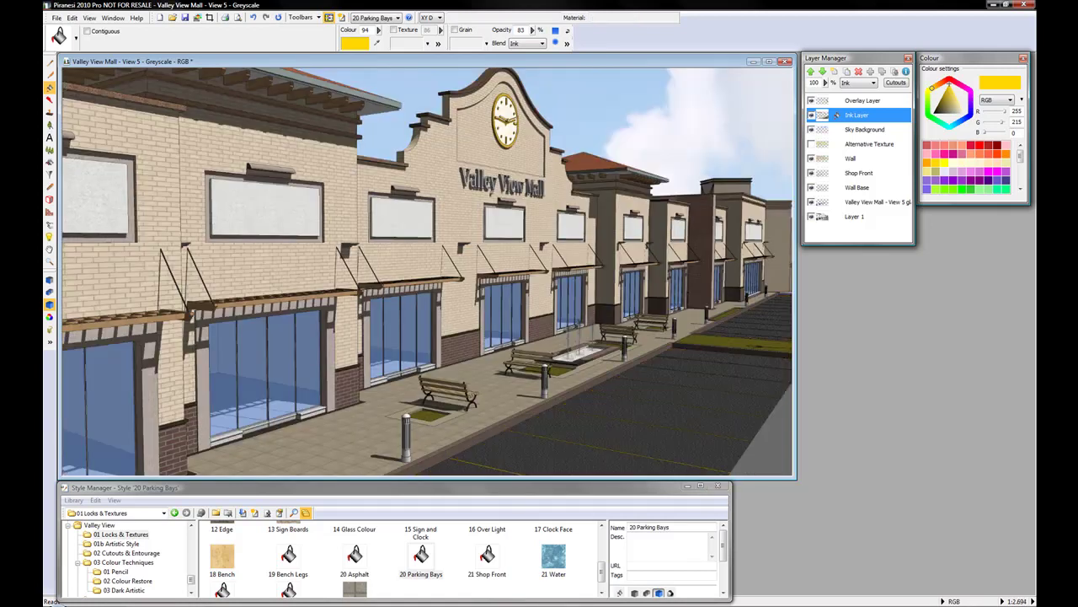
- Paint the storefront door frames with 22 Door Frame and the door step with 23 Door Step
{"action": "left_click", "coordinate": [487, 554]}
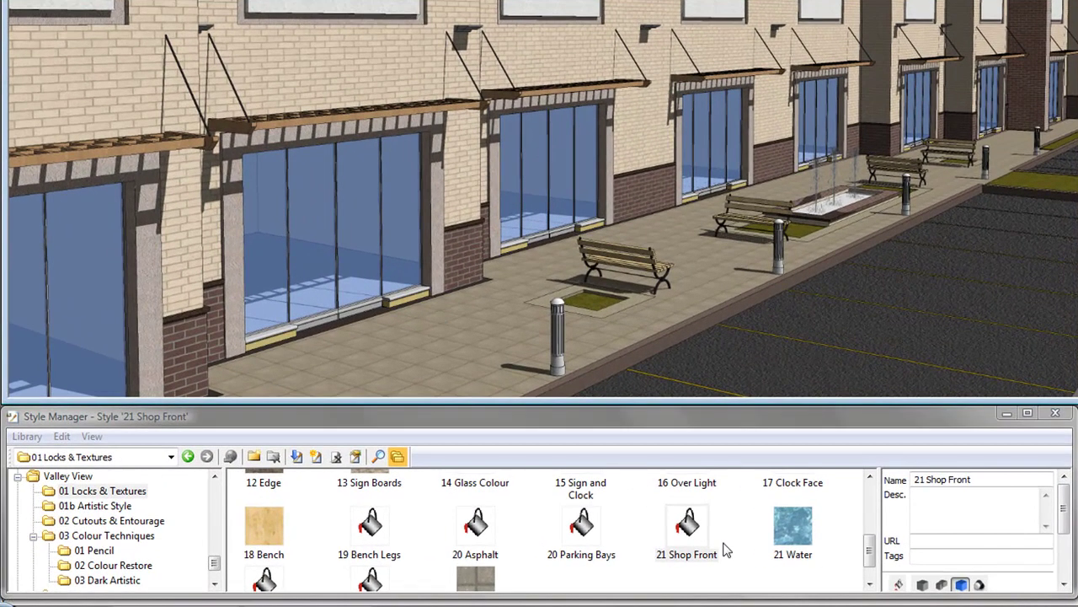
{"action": "left_click", "coordinate": [282, 576]}
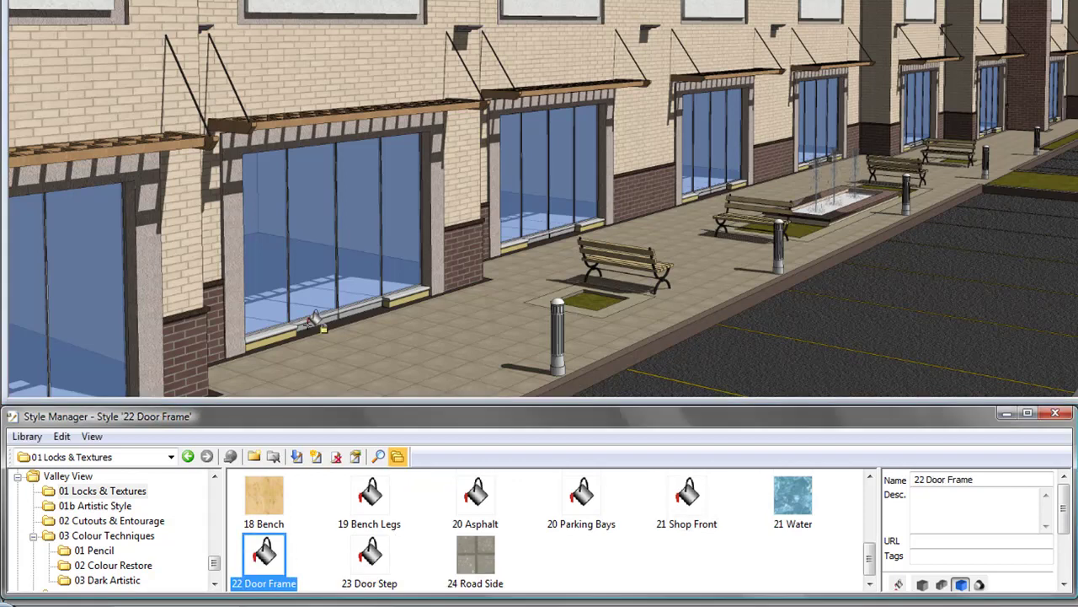
{"action": "left_click", "coordinate": [316, 321]}
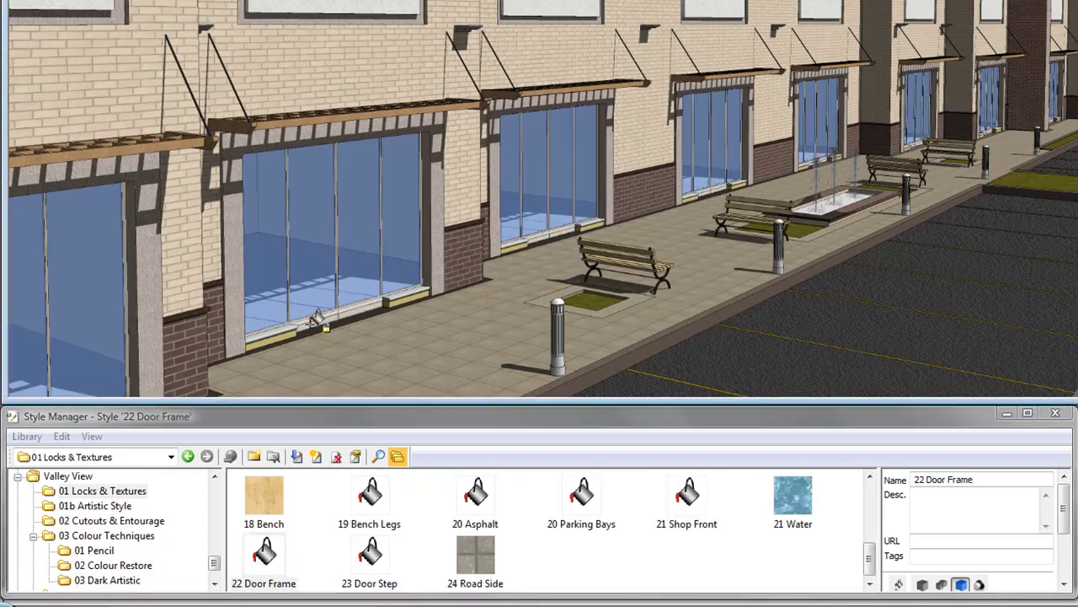
{"action": "left_click", "coordinate": [377, 553]}
{"action": "left_click", "coordinate": [286, 325]}
- Paint the road side with 24 Road Side on the Overlay Layer and the fountain basin with 21 Water on the Ink Layer
{"action": "left_click", "coordinate": [475, 556]}
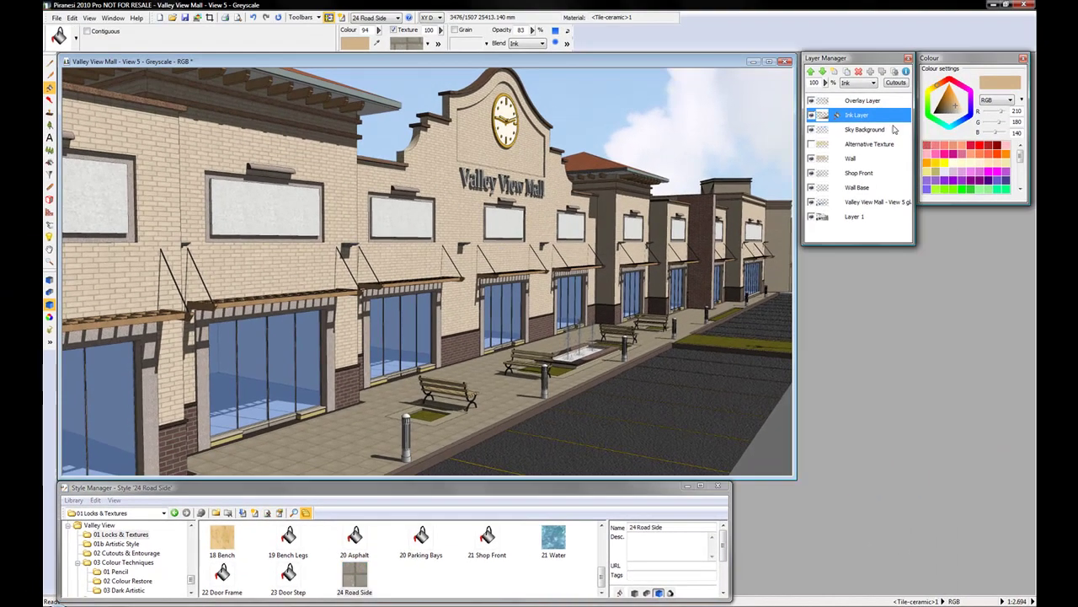
{"action": "left_click", "coordinate": [865, 99]}
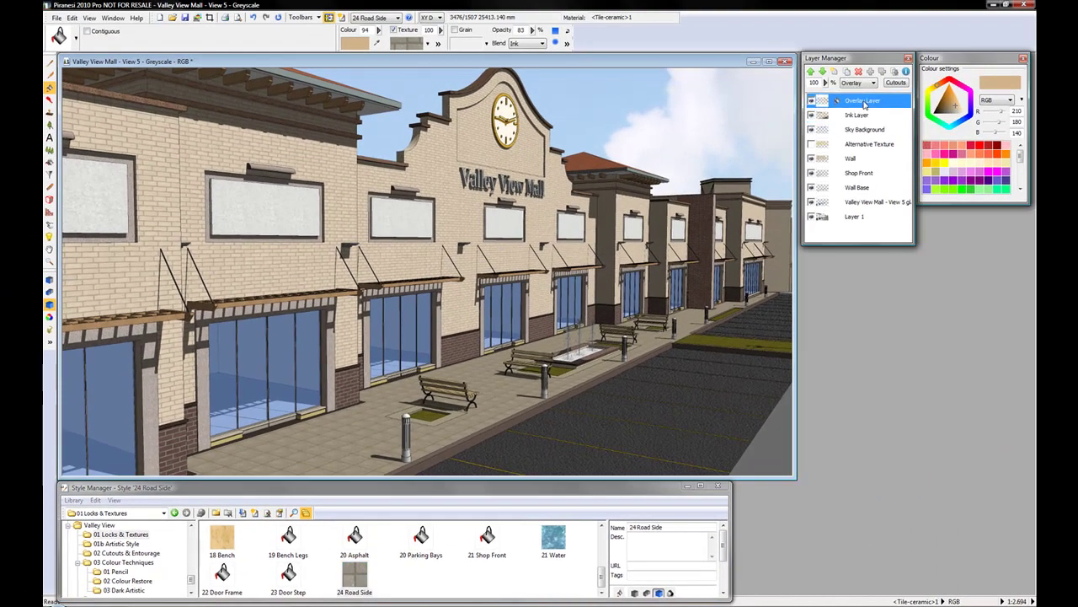
{"action": "left_click", "coordinate": [774, 454]}
{"action": "left_click", "coordinate": [554, 539]}
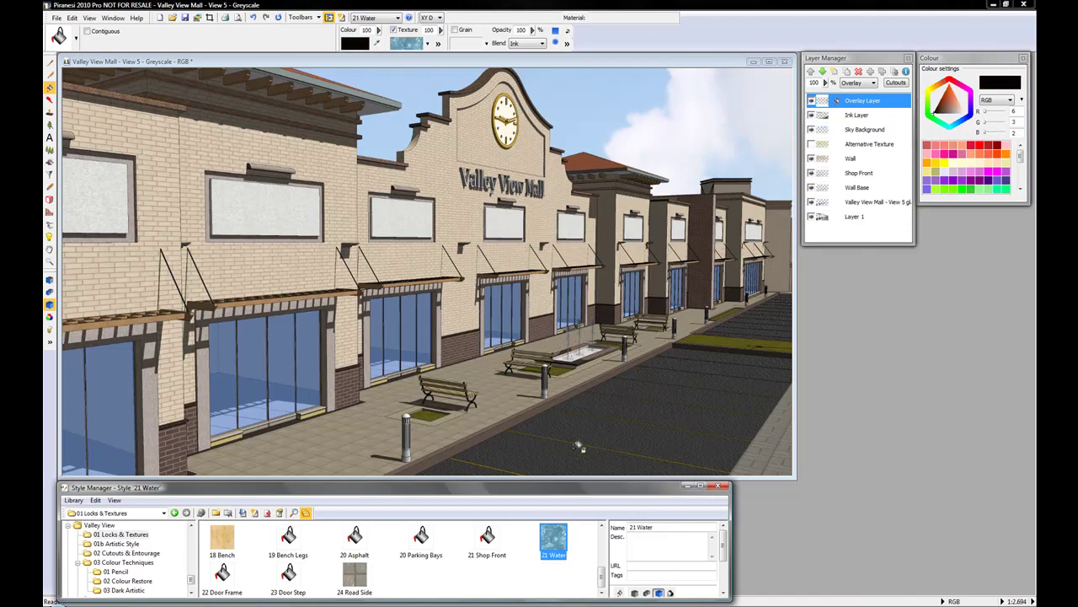
{"action": "left_click", "coordinate": [855, 115]}
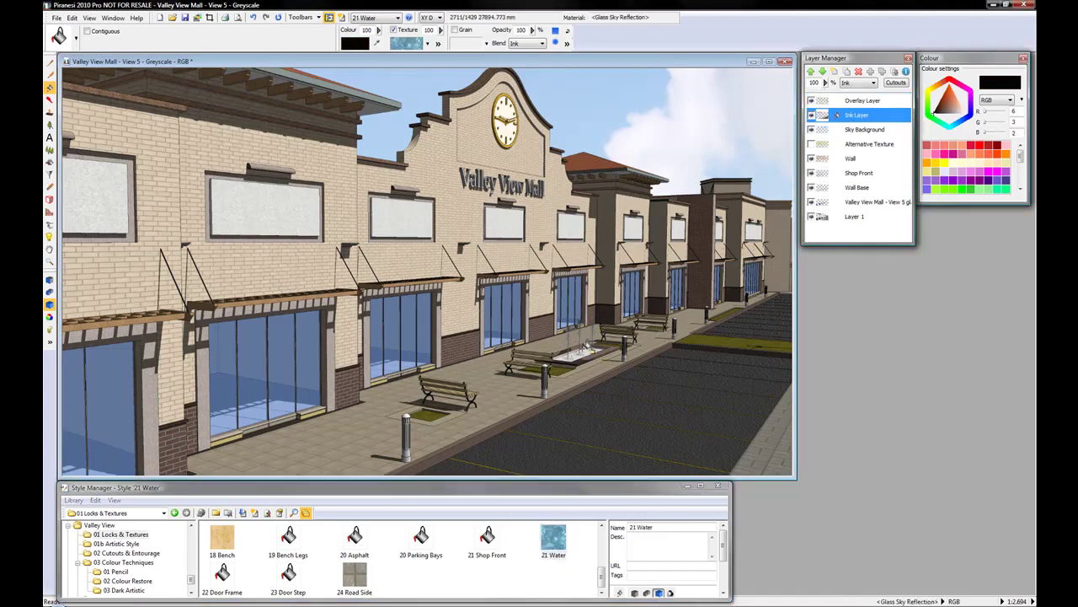
{"action": "left_click_drag", "start_coordinate": [556, 358], "coordinate": [589, 343]}
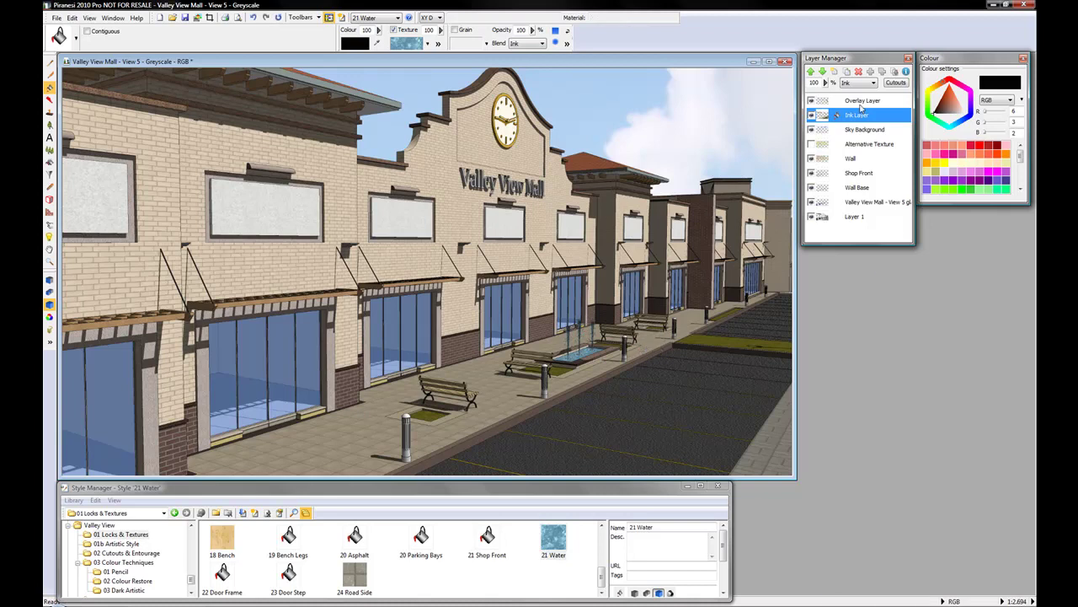
{"action": "left_click", "coordinate": [862, 102]}
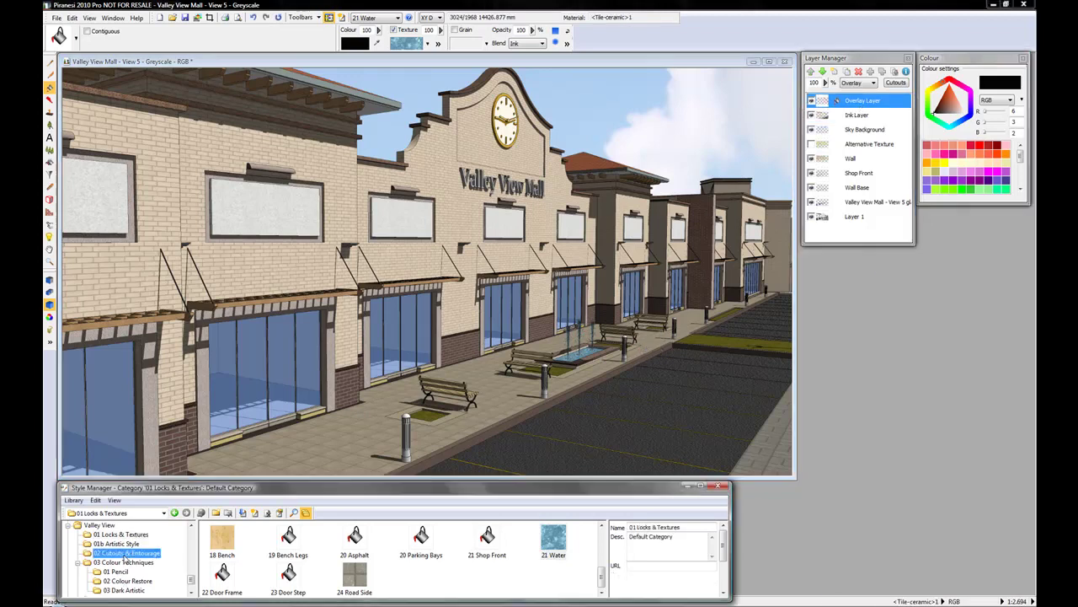
- Place a 01 Tree cutout from Cutouts & Entourage beside the front bench and nudge it into position
{"action": "left_click", "coordinate": [125, 553]}
{"action": "left_click", "coordinate": [541, 548]}
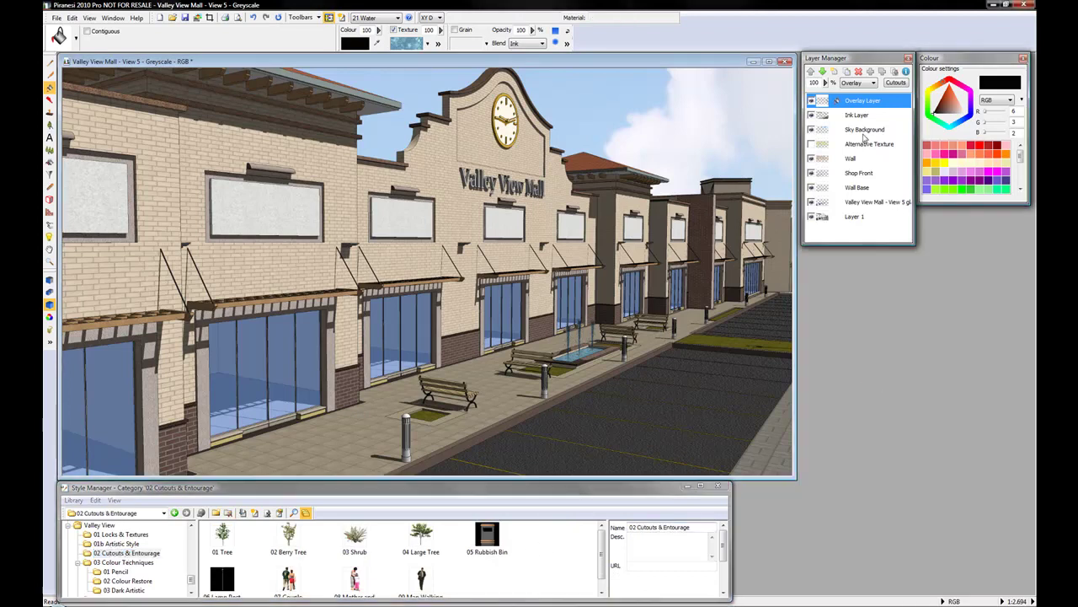
{"action": "left_click", "coordinate": [224, 538]}
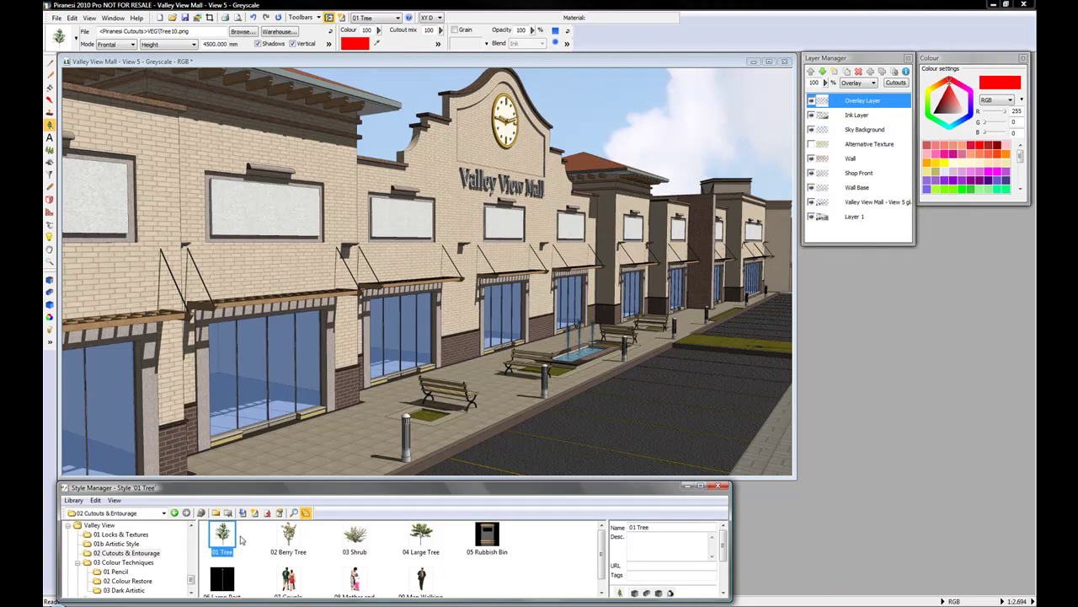
{"action": "left_click", "coordinate": [425, 413]}
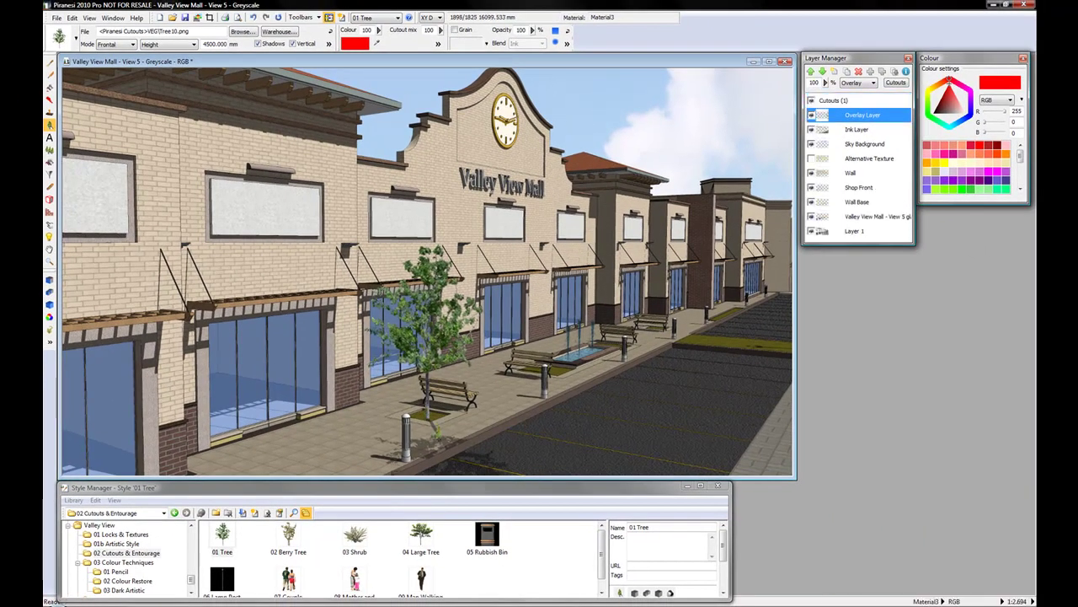
{"action": "left_click", "coordinate": [393, 458]}
{"action": "left_click_drag", "start_coordinate": [394, 459], "coordinate": [427, 413]}
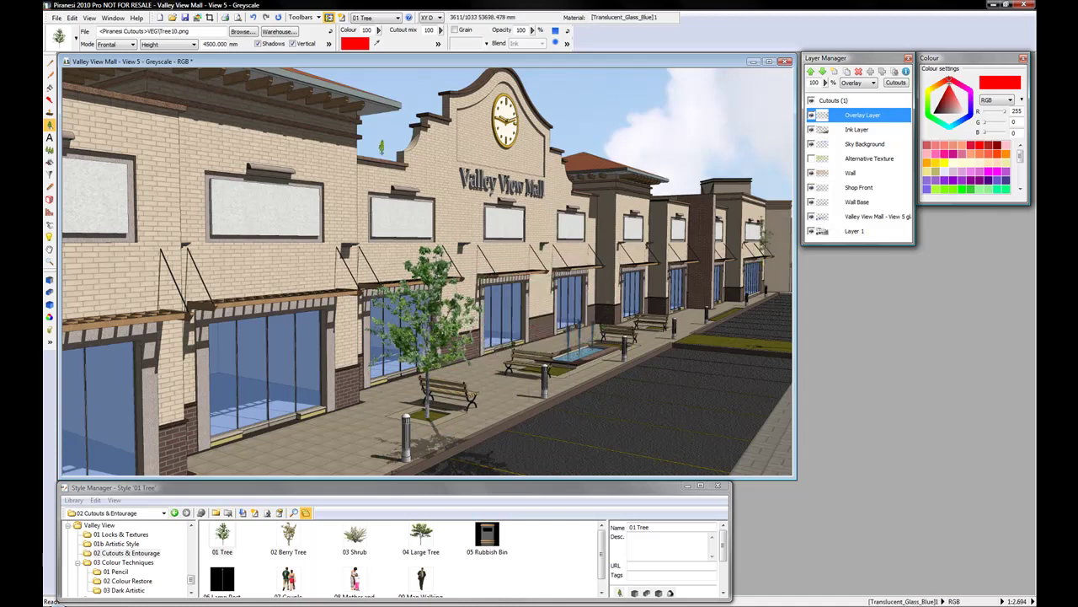
- Pick the shadow direction on the image in Cutout Manager's advanced settings and update the tree
{"action": "left_click", "coordinate": [329, 44]}
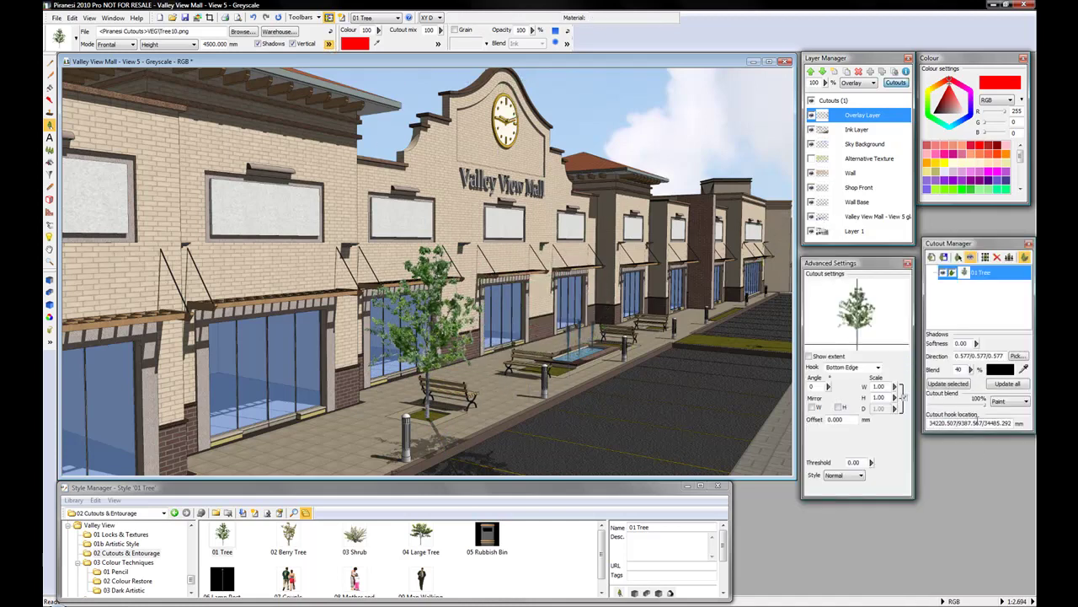
{"action": "left_click", "coordinate": [1018, 355]}
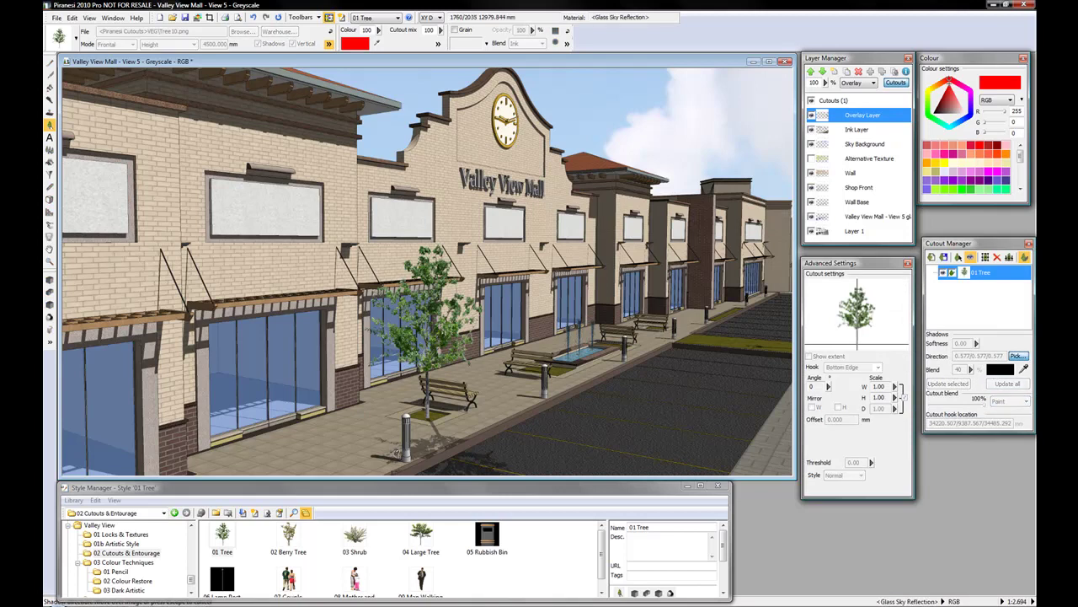
{"action": "left_click", "coordinate": [386, 452]}
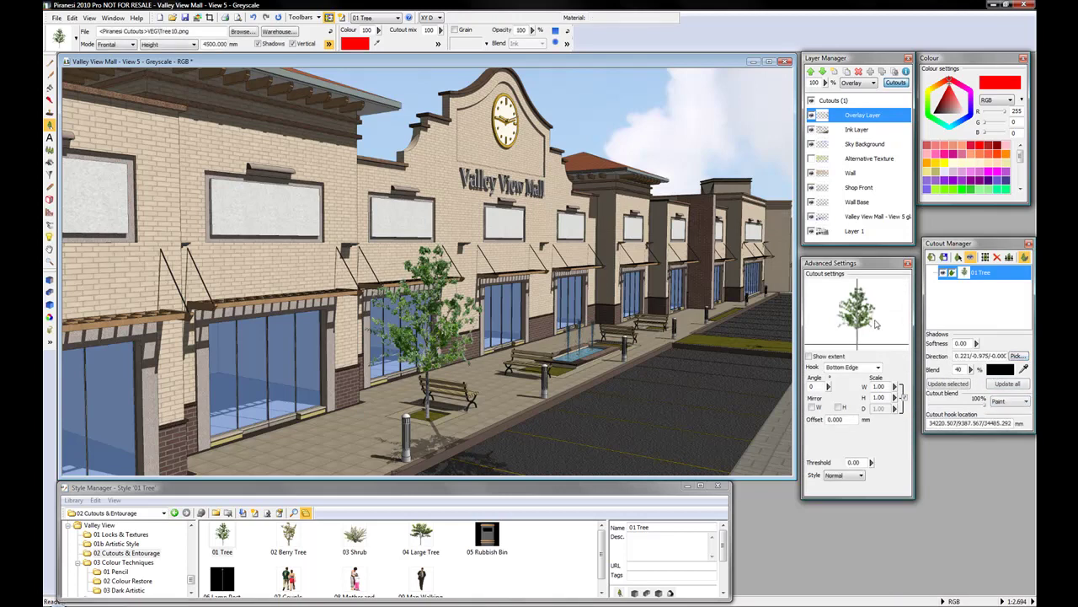
{"action": "left_click", "coordinate": [947, 385]}
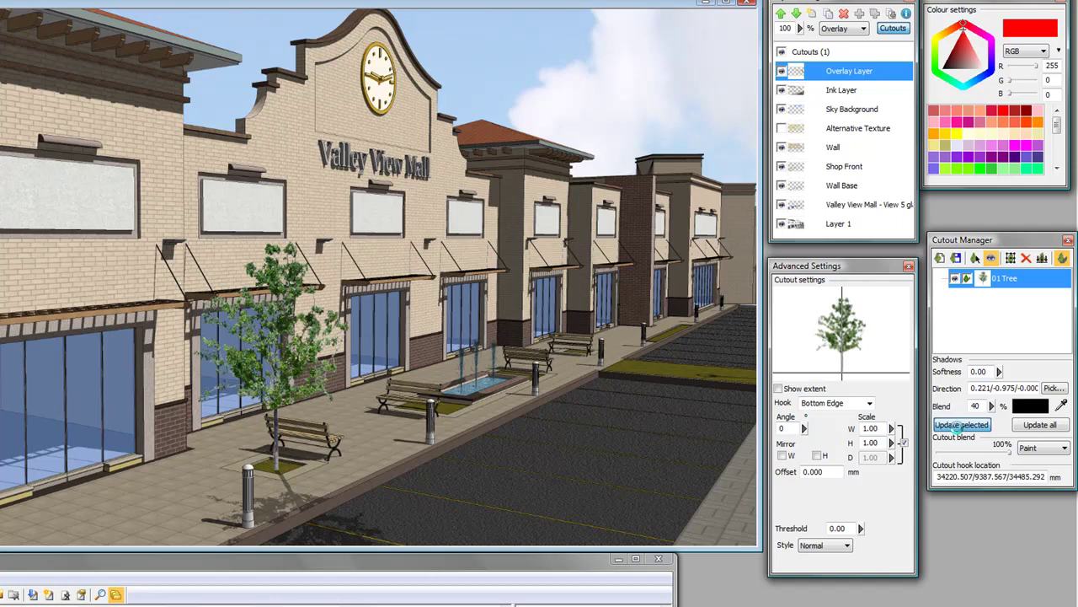
{"action": "left_click", "coordinate": [960, 426]}
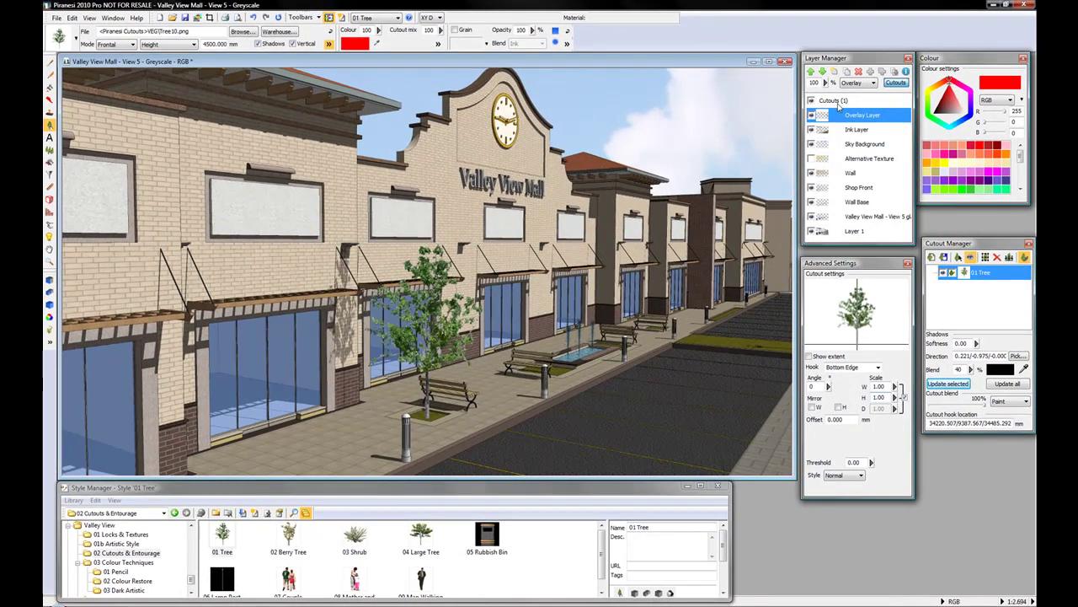
- Add another tree by the far shopfronts and a 02 Berry Tree before the right storefronts
{"action": "left_click_drag", "start_coordinate": [726, 202], "coordinate": [650, 327]}
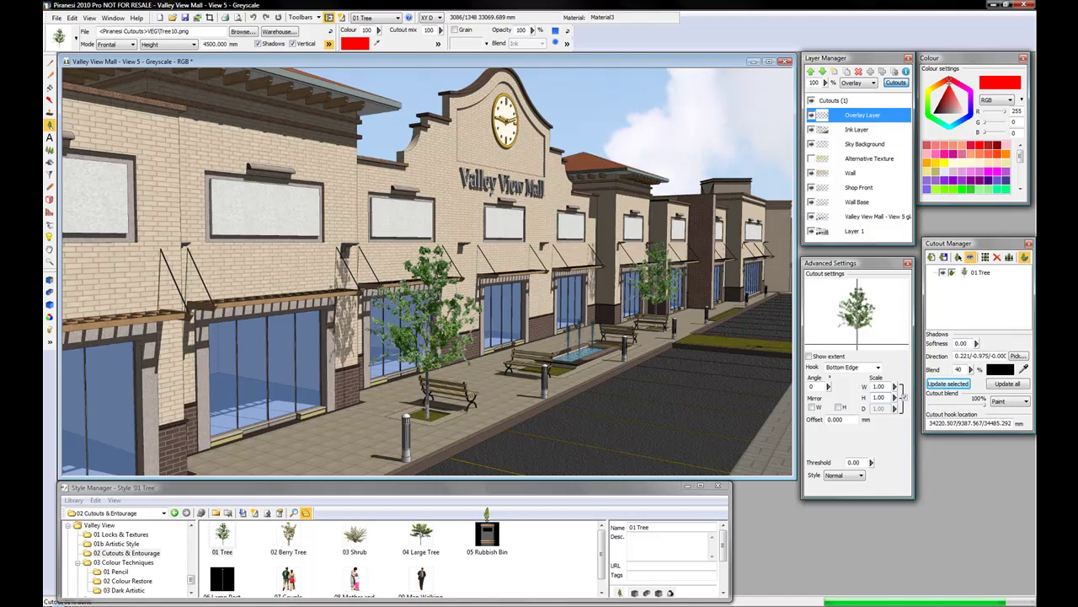
{"action": "left_click", "coordinate": [291, 540]}
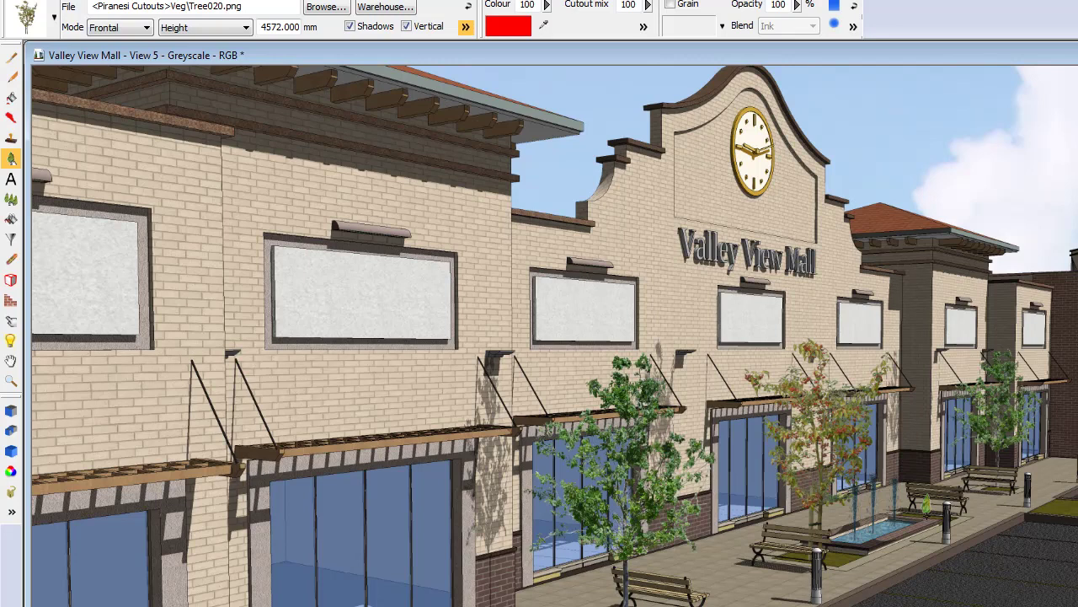
{"action": "left_click", "coordinate": [921, 493]}
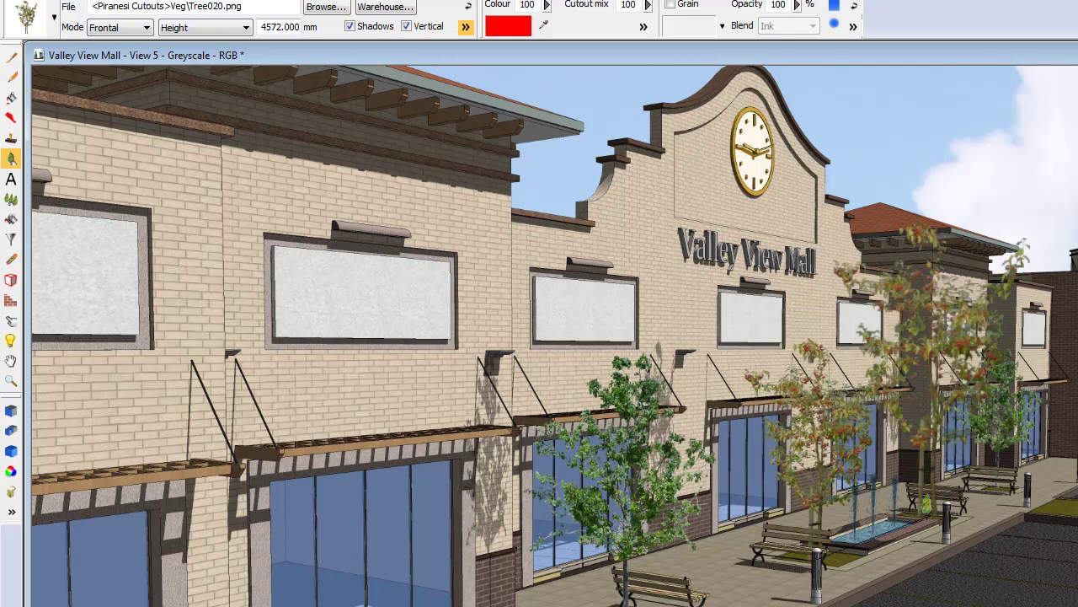
{"action": "left_click_drag", "start_coordinate": [923, 506], "coordinate": [890, 527]}
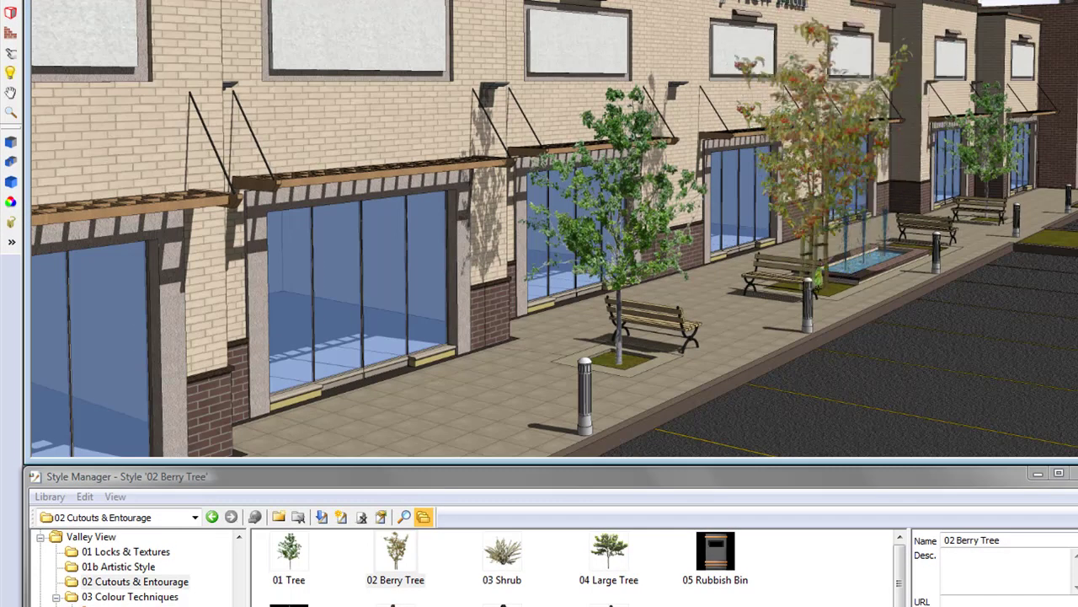
{"action": "scroll", "coordinate": [612, 266], "scroll_direction": "up", "scroll_amount": 5}
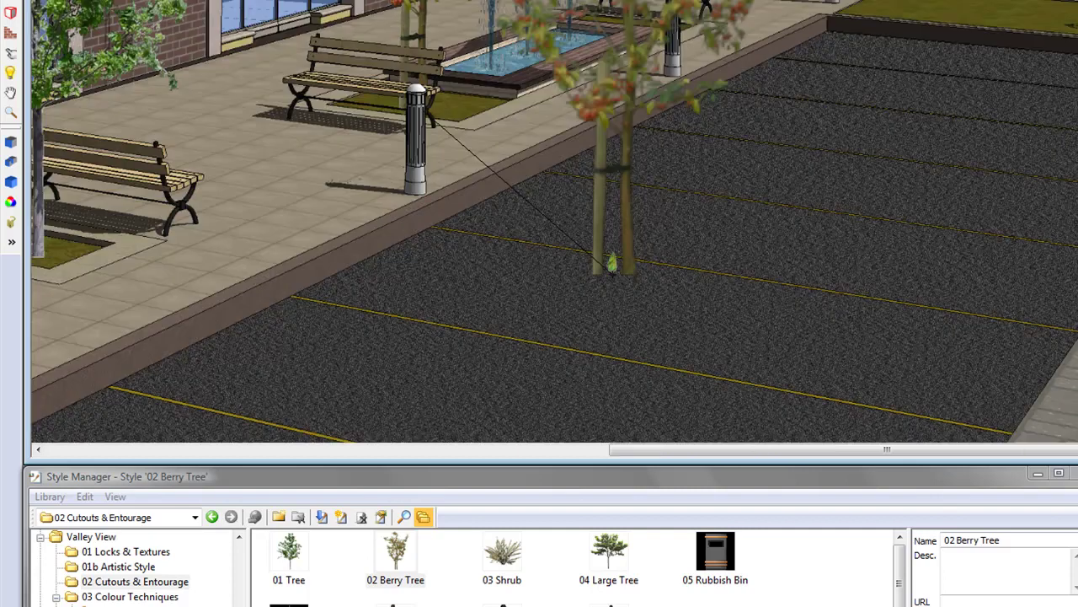